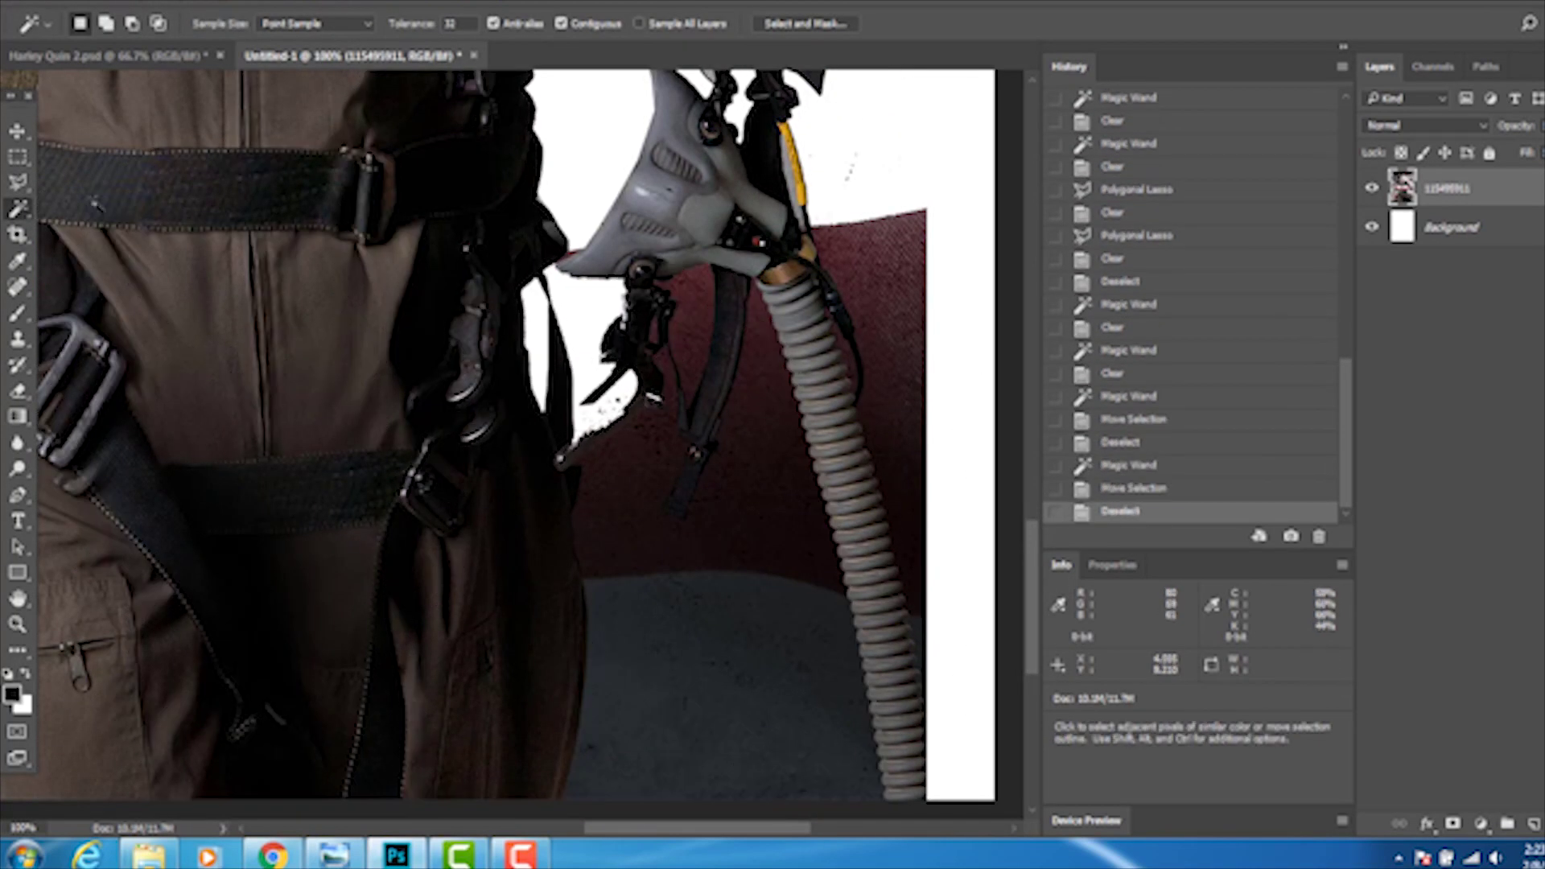
Clear the maroon background patches beside the oxygen hose to white
left_click(569, 808)
left_click(873, 805)
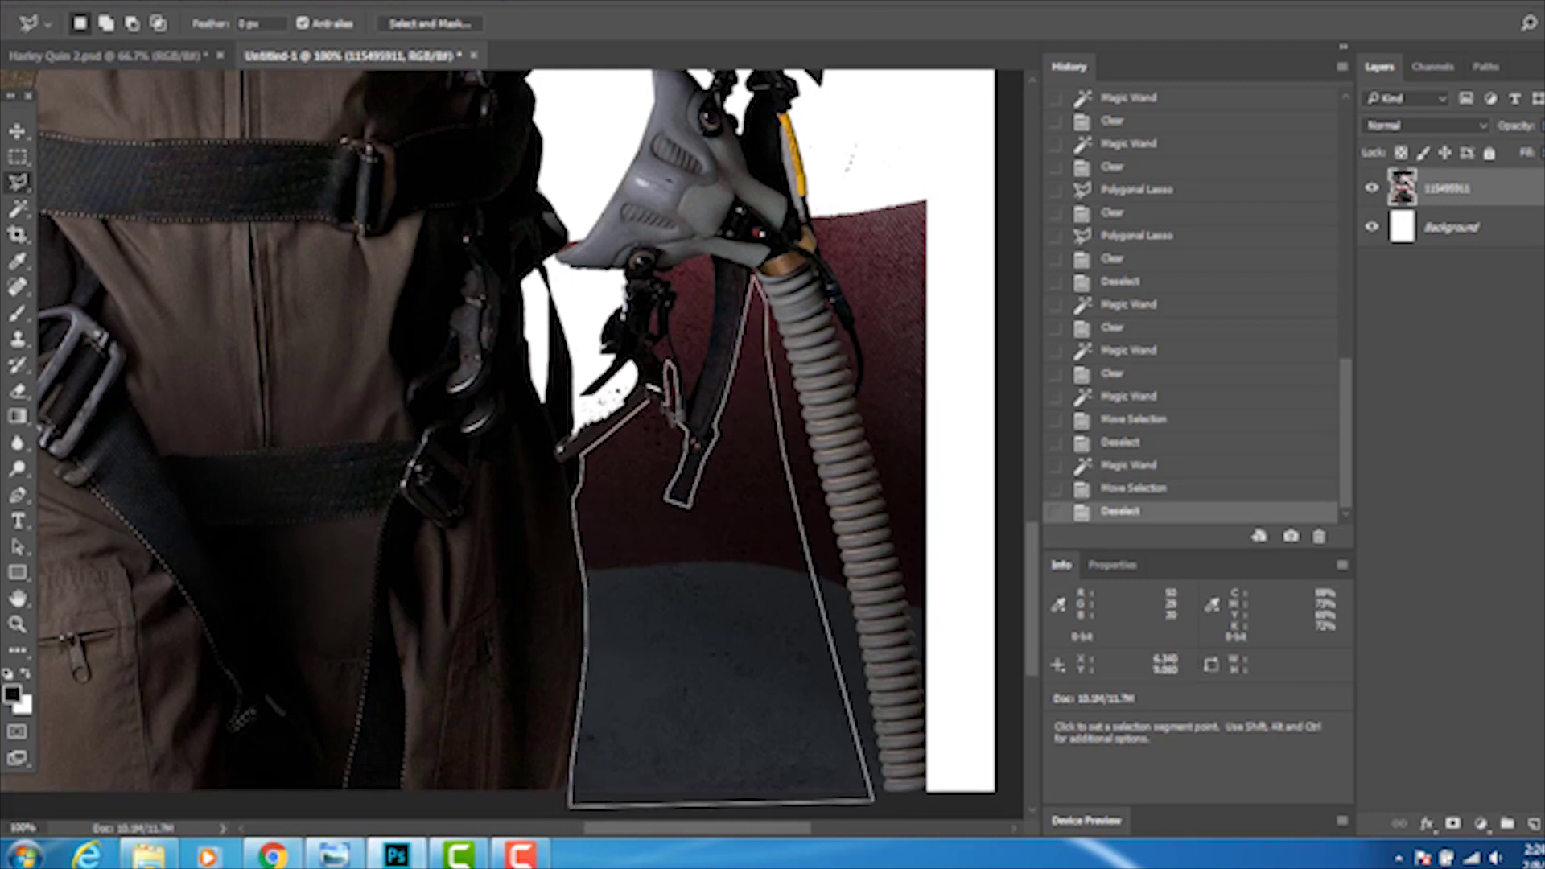
key("Delete")
key("ctrl+d")
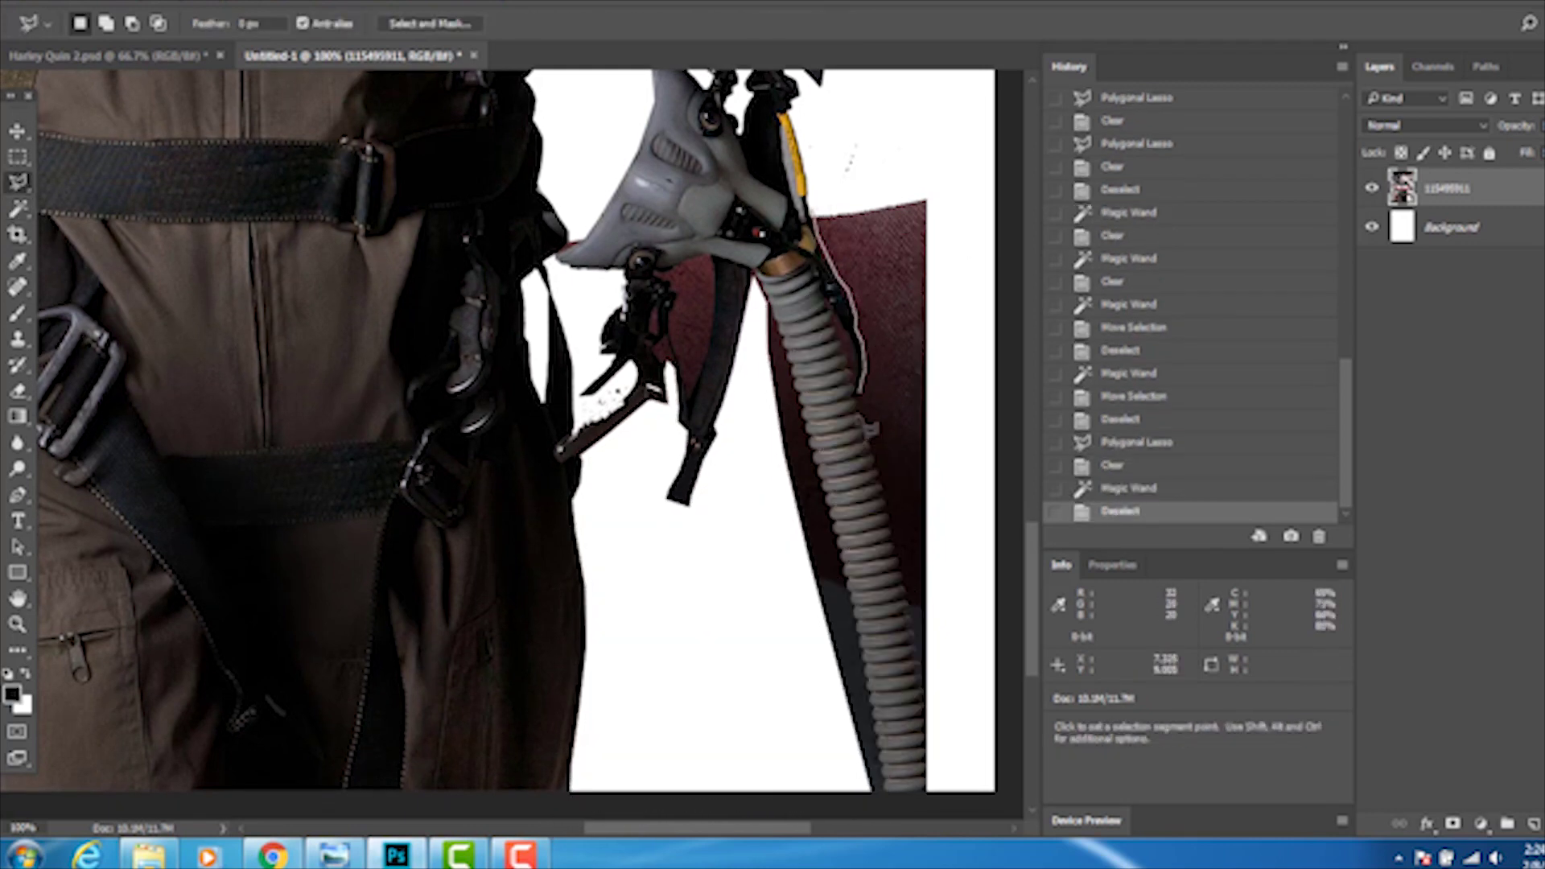
left_click(929, 231)
key("Delete")
key("ctrl+d")
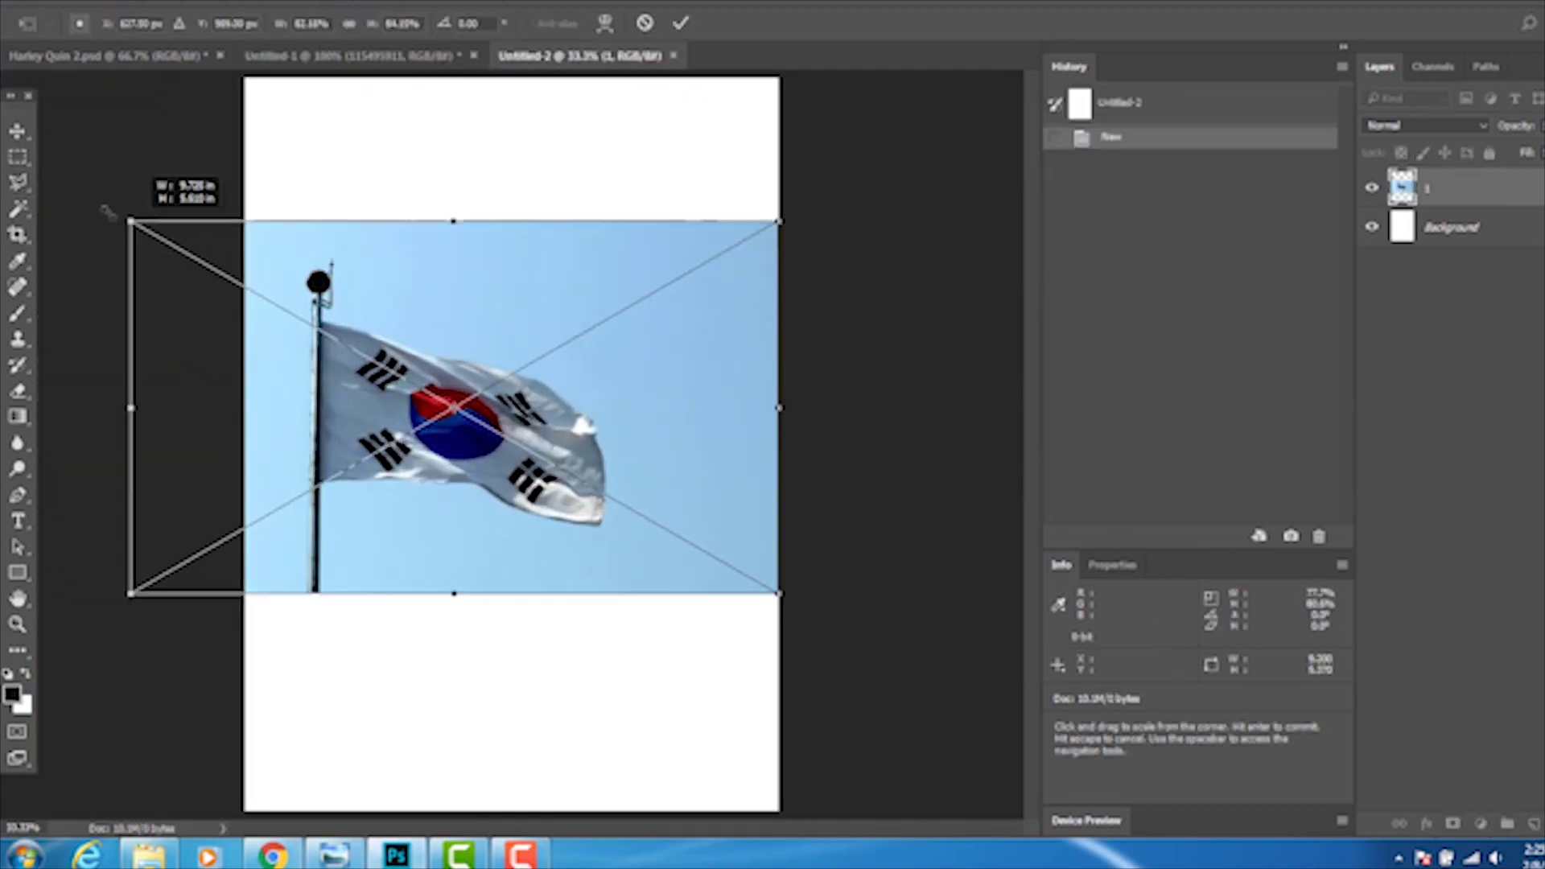
Enlarge and place the Korean flag photo, sharpen it, and flatten it into one layer
mouse_move(236, 400)
left_mouse_down()
mouse_move(528, 638)
mouse_move(520, 169)
mouse_move(517, 448)
left_mouse_up()
left_click(700, 315)
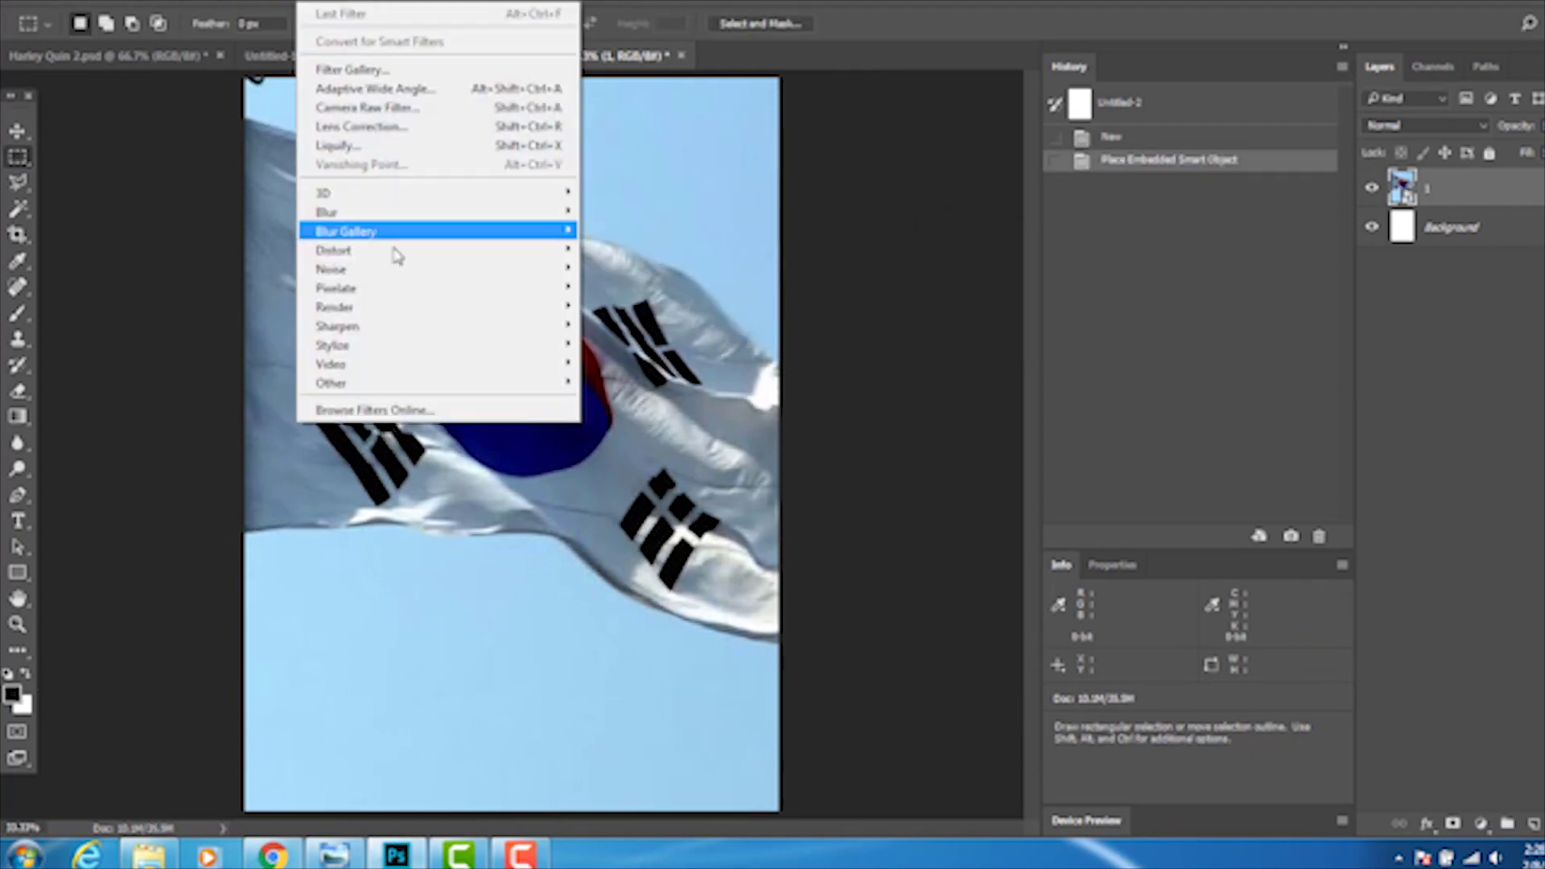
left_click(644, 354)
left_click_drag(233, 104, 787, 816)
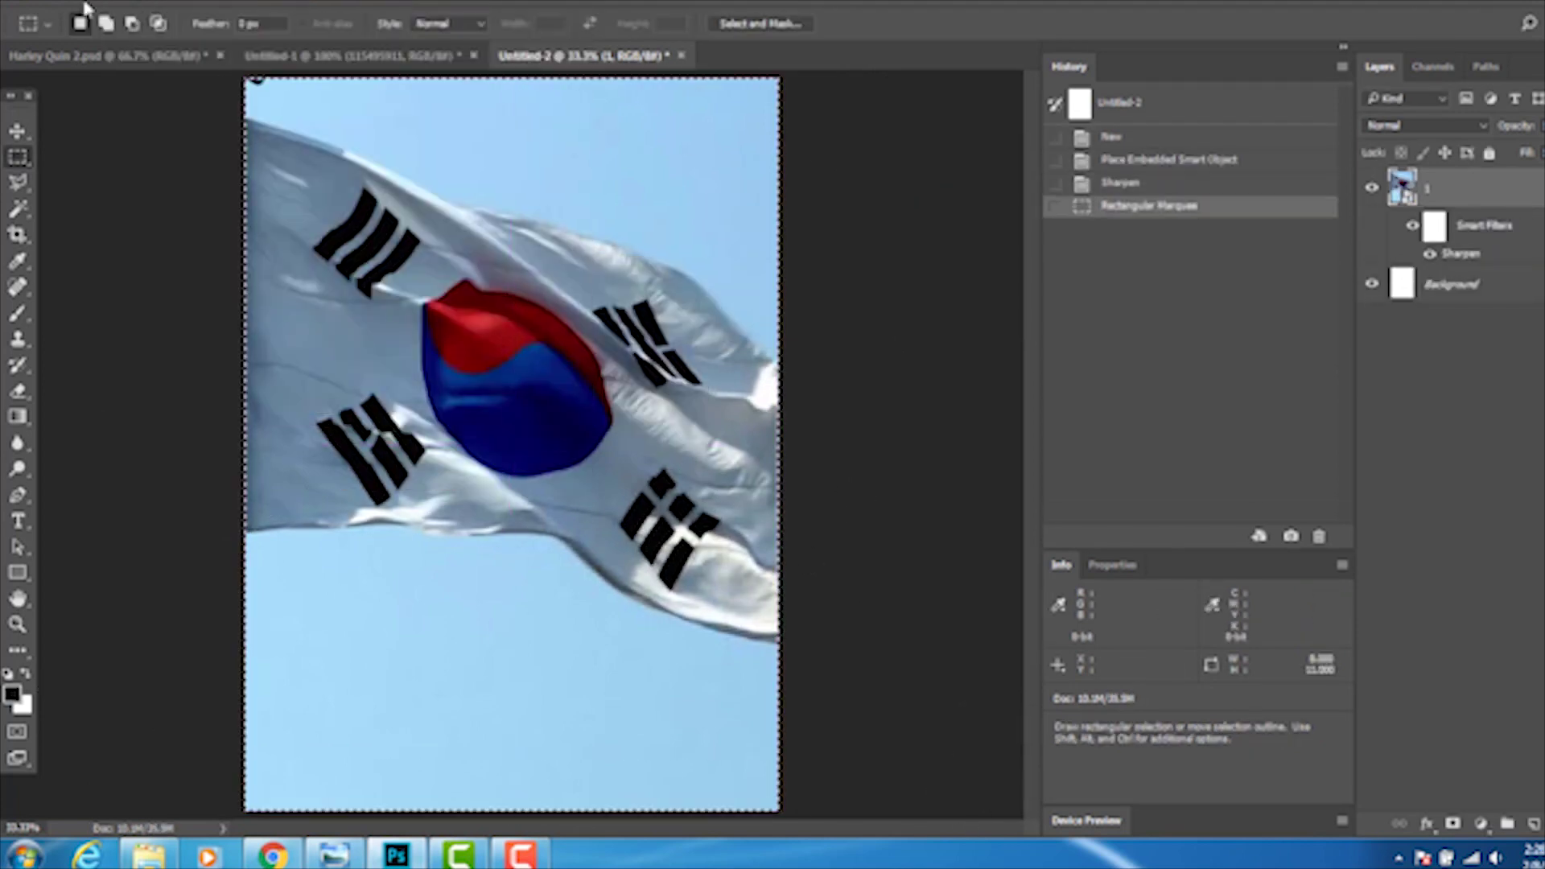
left_click(215, 690)
key("ctrl+d")
Distort the flag's corners past the canvas edges to fill the poster, then return to the pilot image
mouse_move(233, 80)
left_mouse_down()
mouse_move(785, 814)
mouse_move(819, 817)
left_mouse_up()
left_click(378, 500)
left_click_drag(243, 811, 197, 809)
left_click_drag(771, 101, 845, 88)
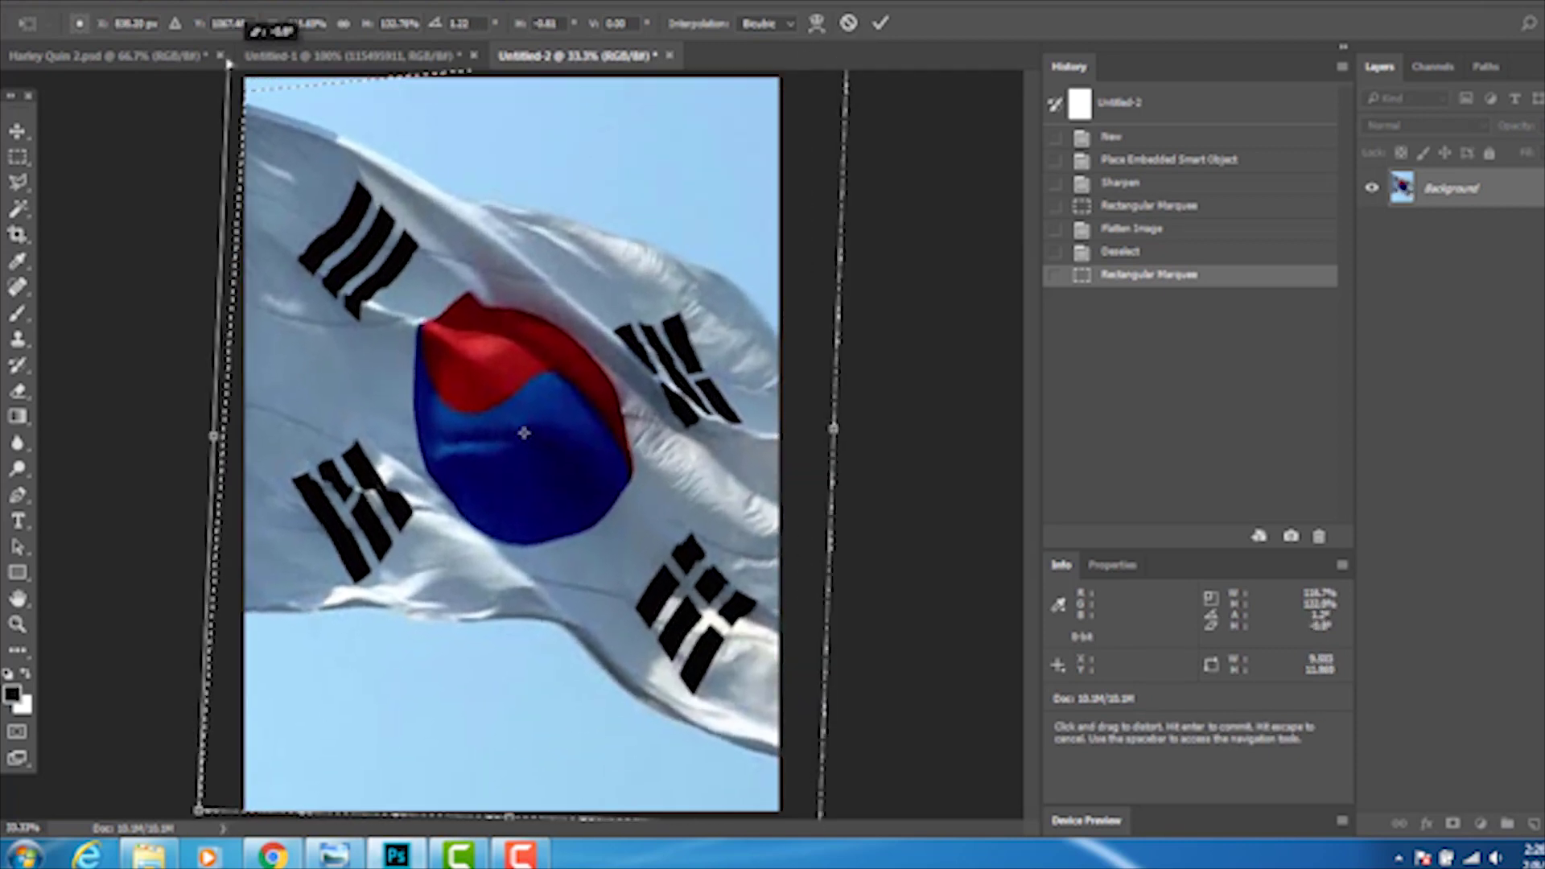
left_click_drag(841, 434, 879, 407)
left_click(80, 2)
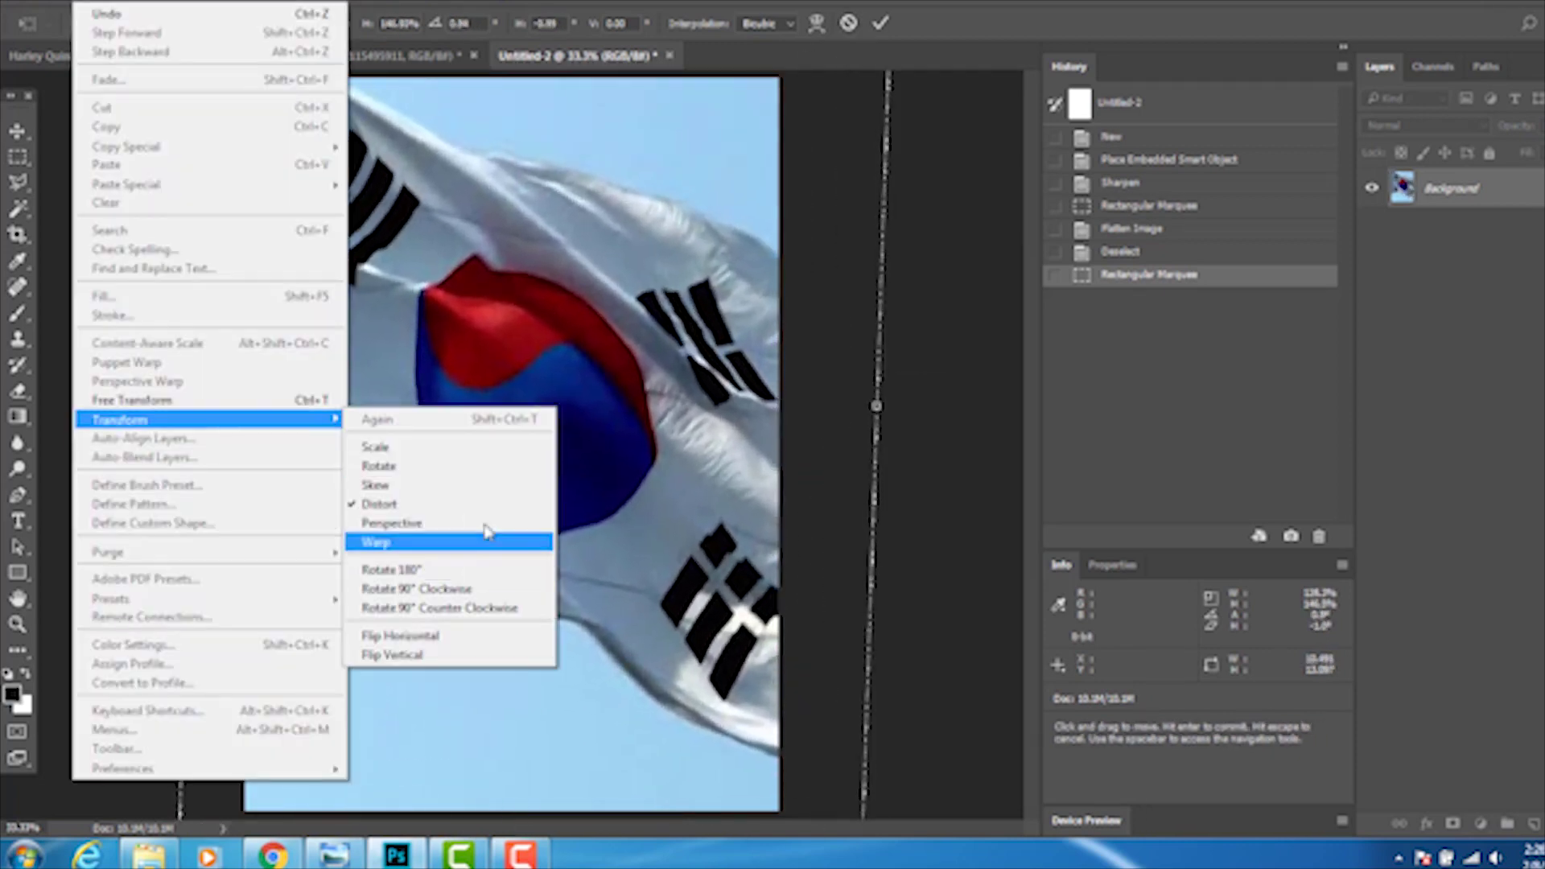
left_click(483, 533)
key("m")
left_click(700, 318)
key("ctrl+d")
left_click(321, 55)
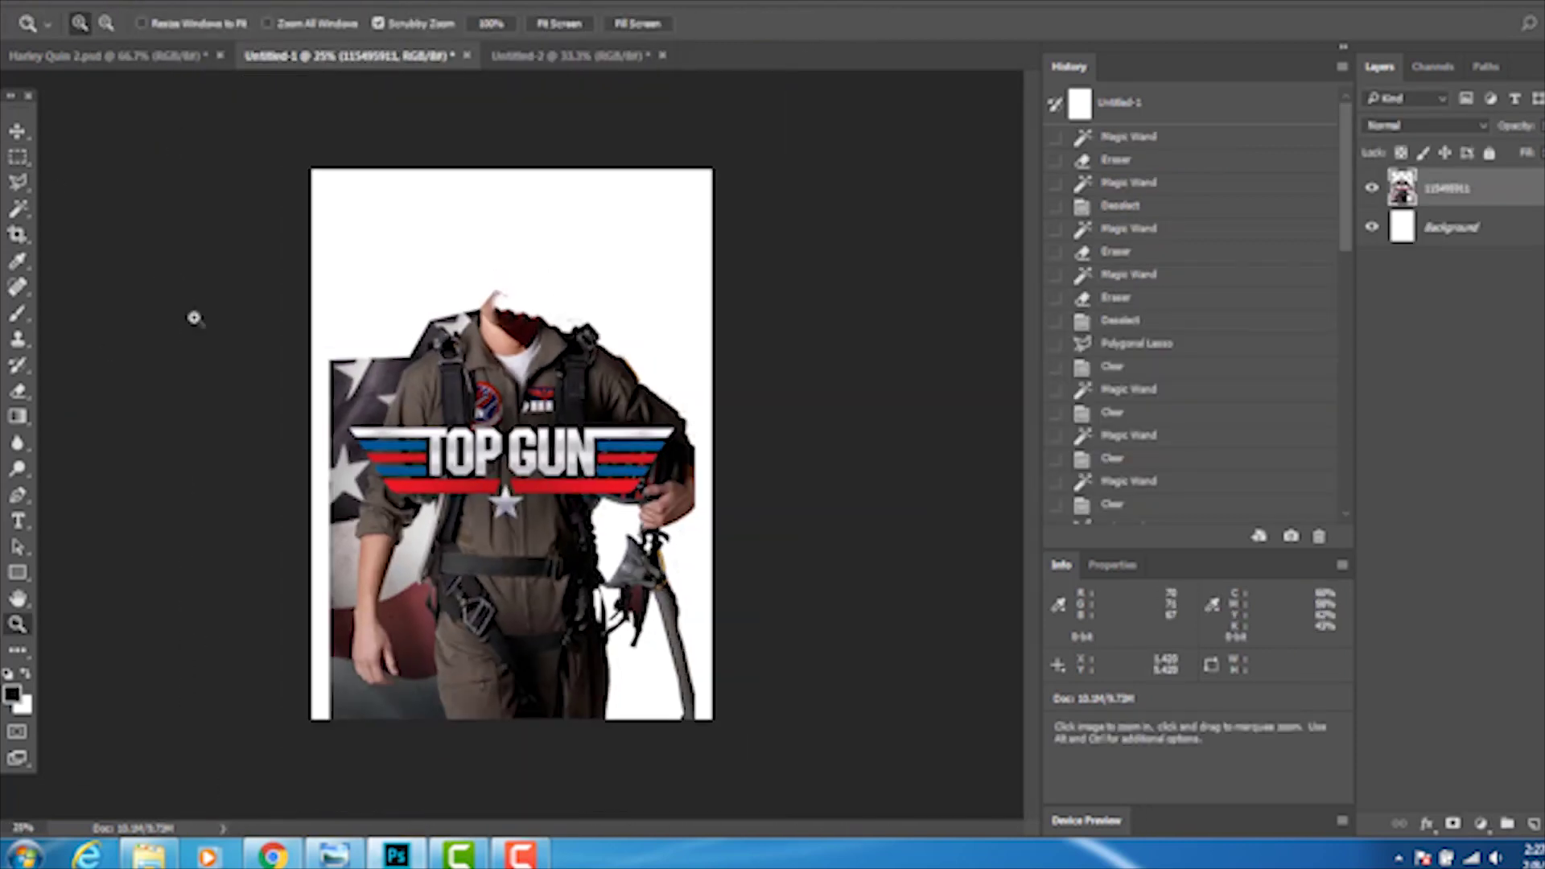
Paste the pilot image onto the flag poster, scale it to the poster width, and move it to the bottom
left_click(571, 55)
key("ctrl+v")
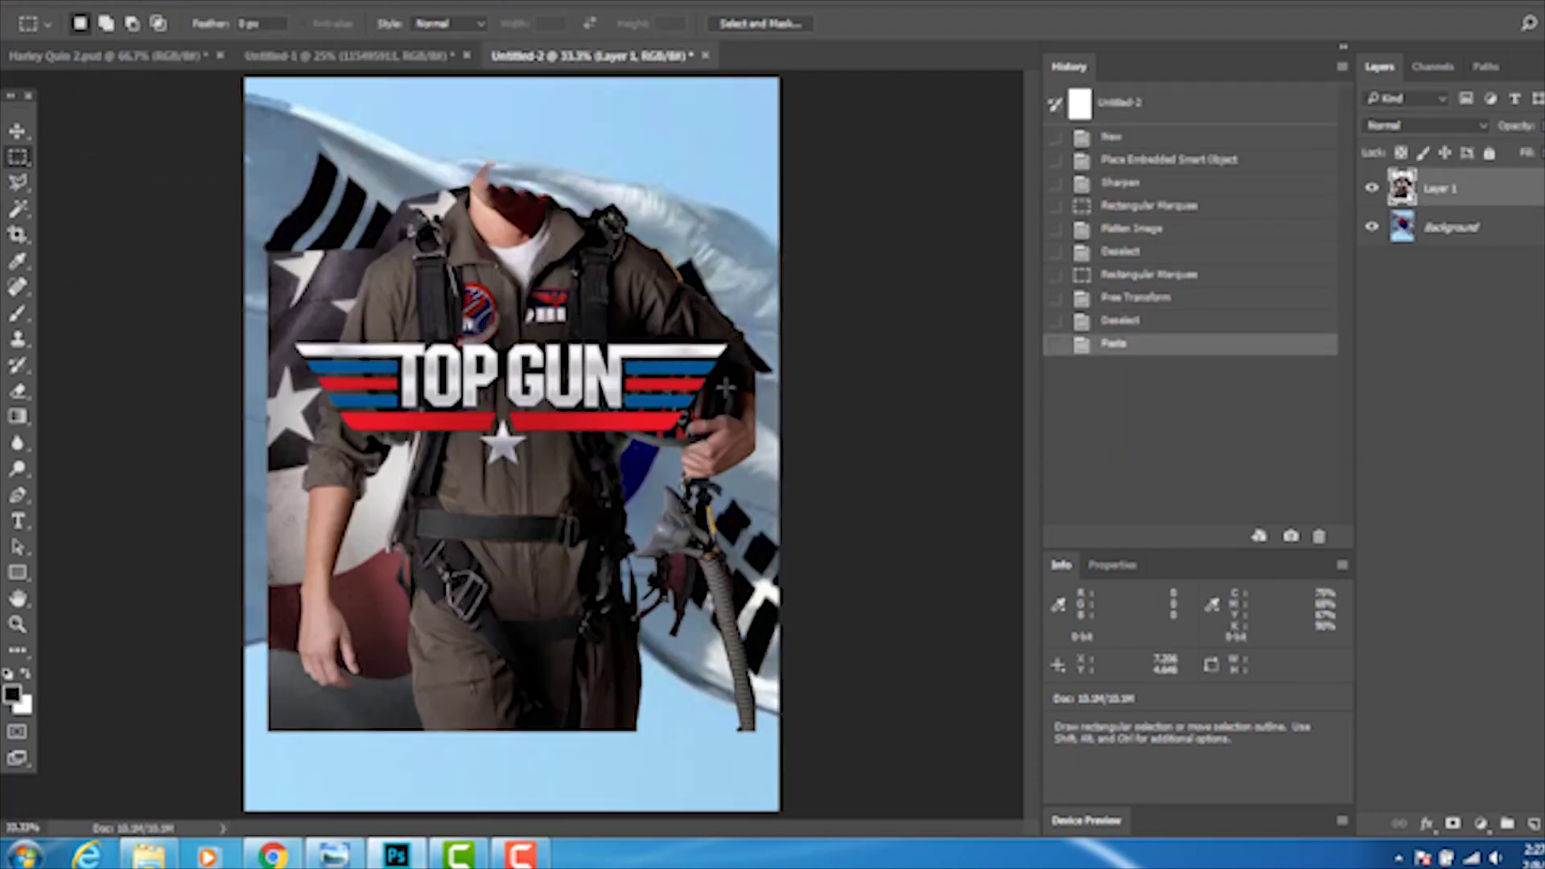
key("v")
left_click_drag(670, 20, 678, 326)
key("ctrl+t")
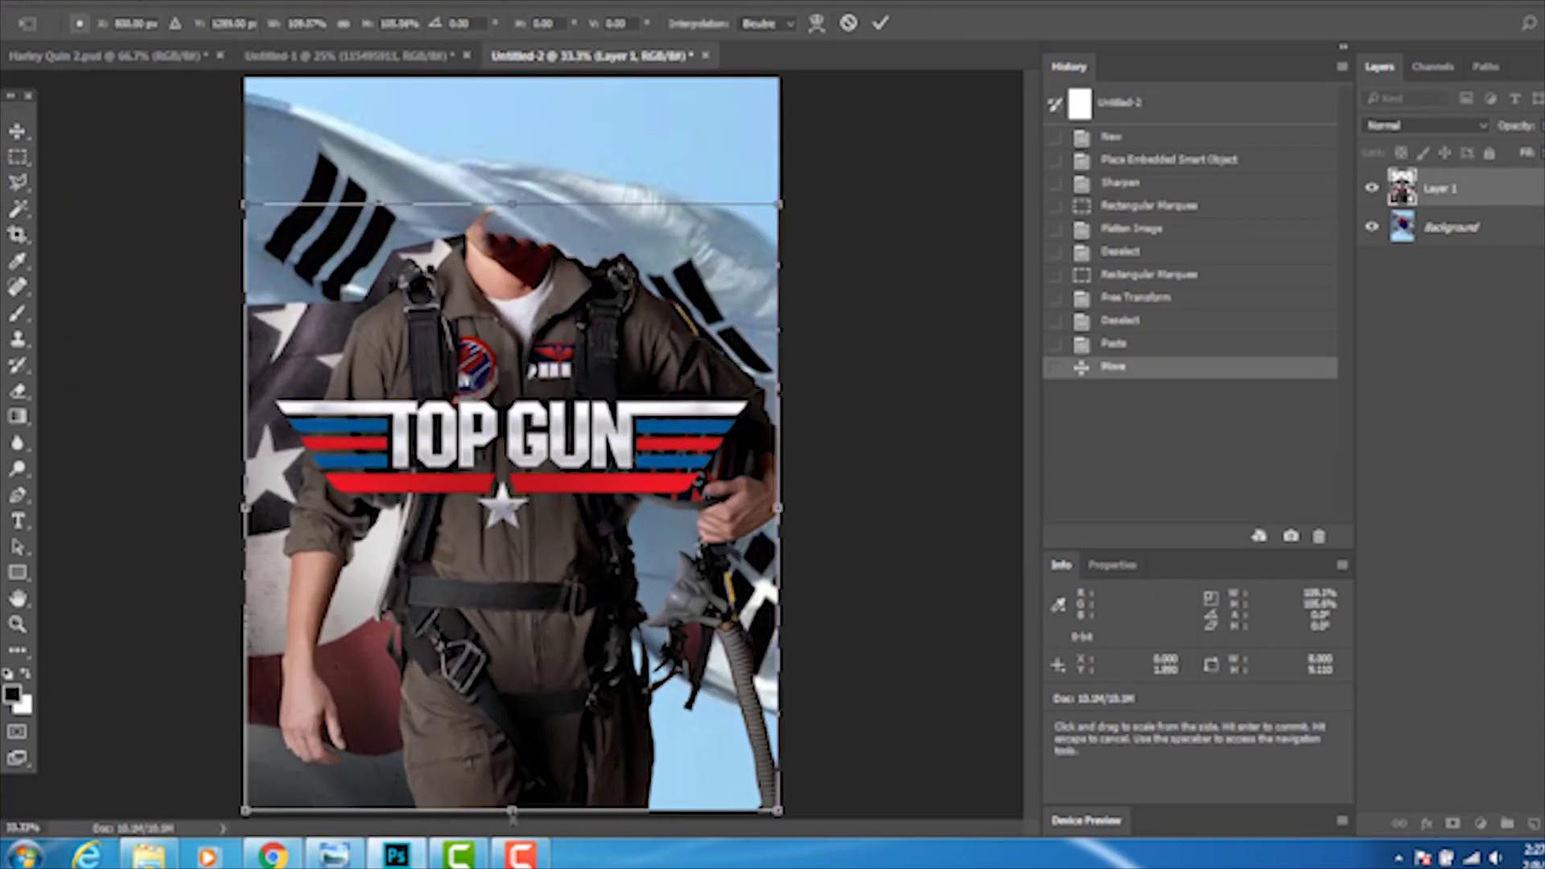
key("v")
left_click(694, 313)
left_click_drag(475, 294, 475, 350)
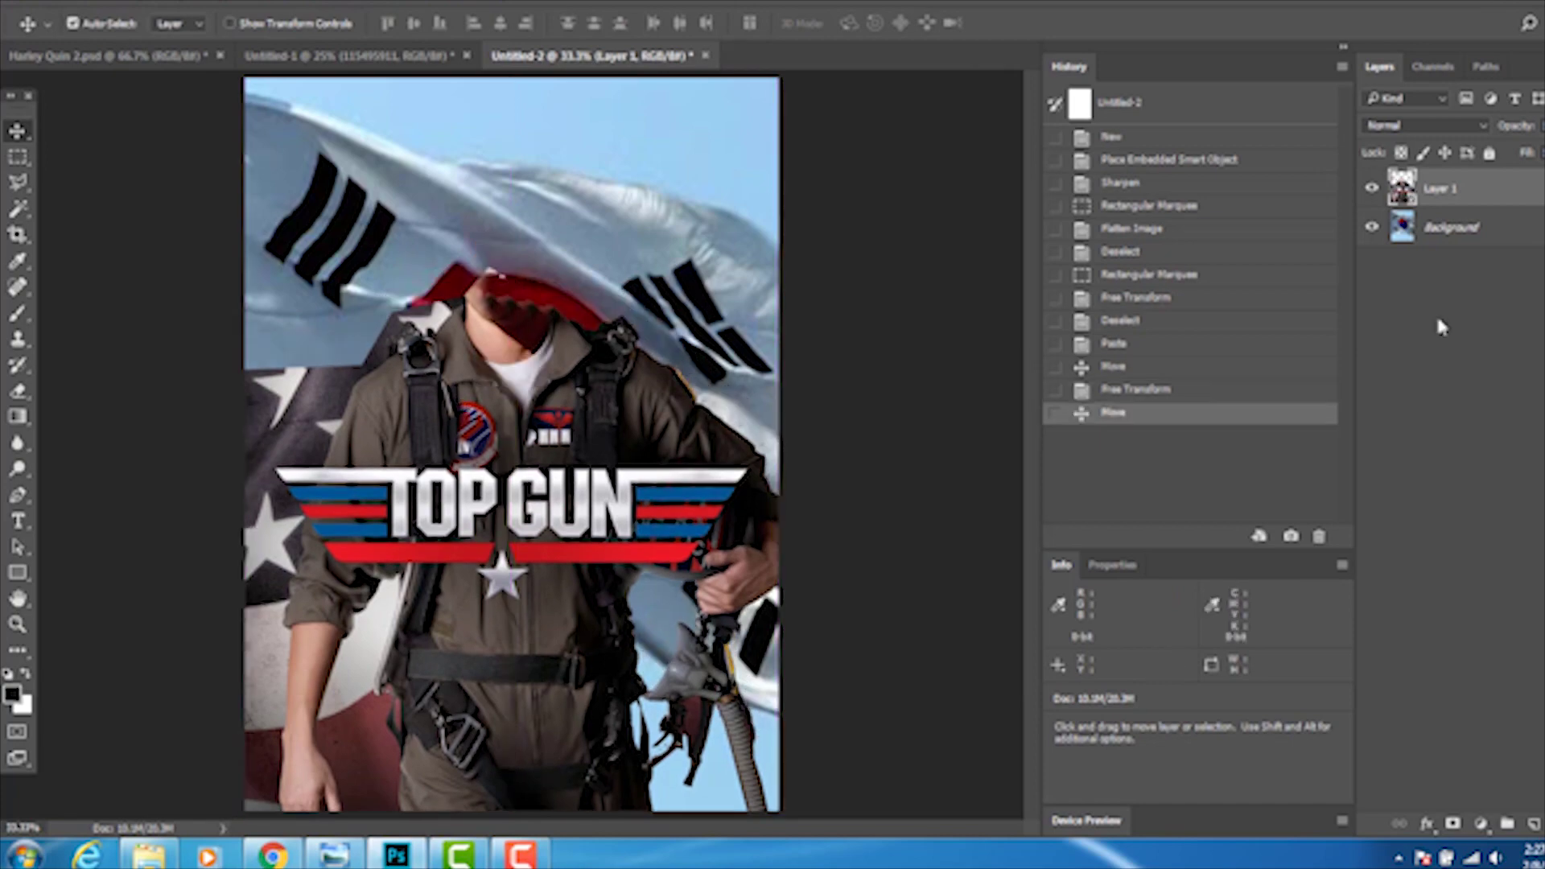
Begin a polygonal outline of the backdrop above the pilot's shoulder
left_click(417, 186)
key("l")
scroll(451, 338, "up", 5)
left_click(425, 211)
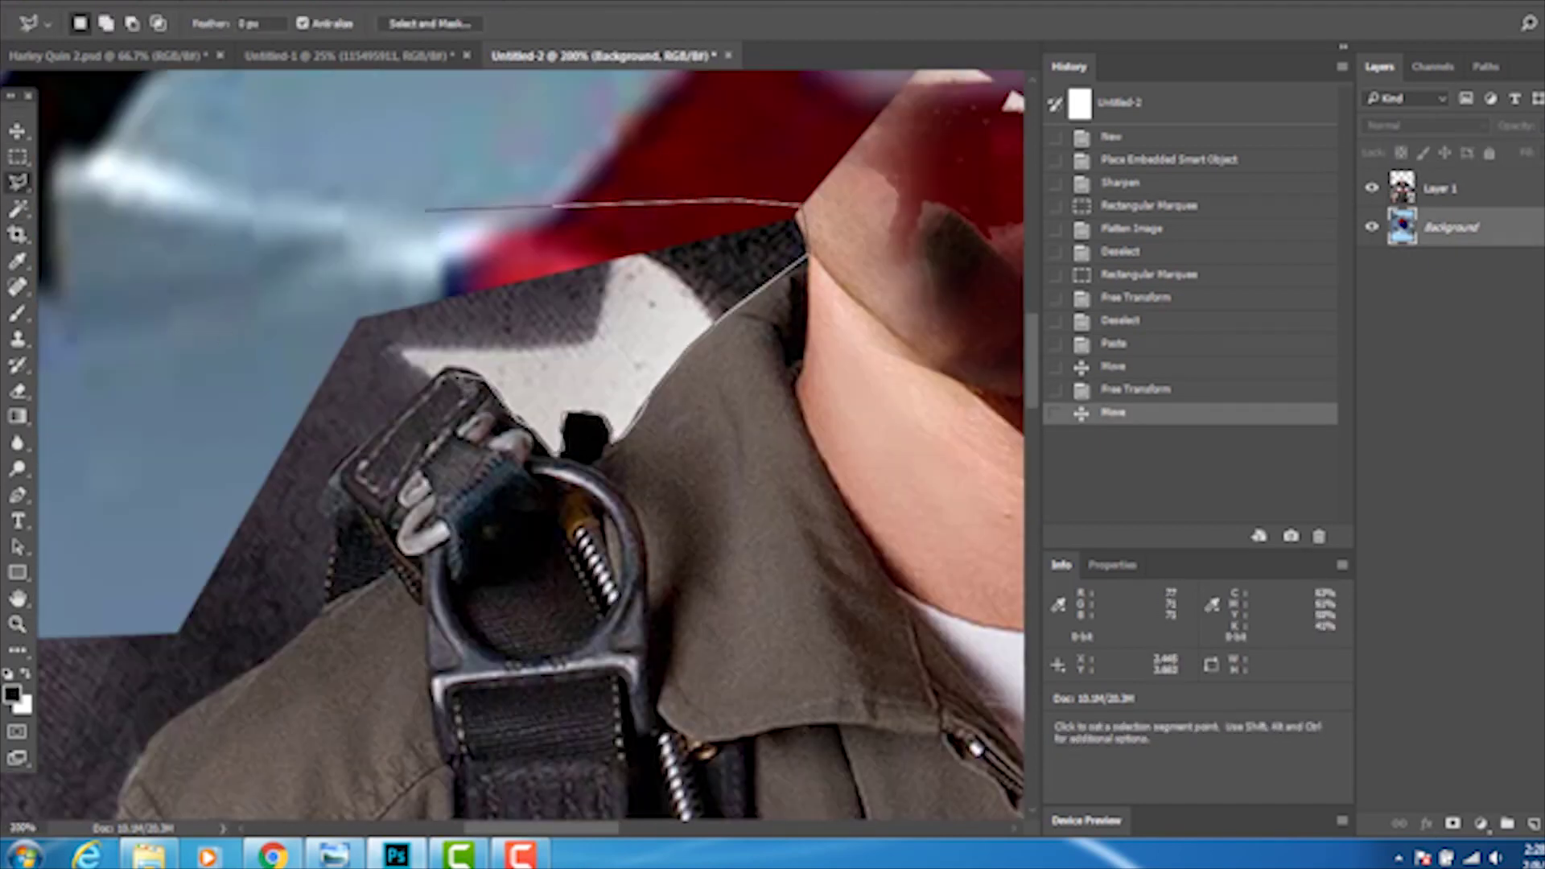
Erase the leftover starred backdrop above the pilot's shoulder
left_click(362, 198)
left_click(129, 338)
double_click(90, 765)
key("Delete")
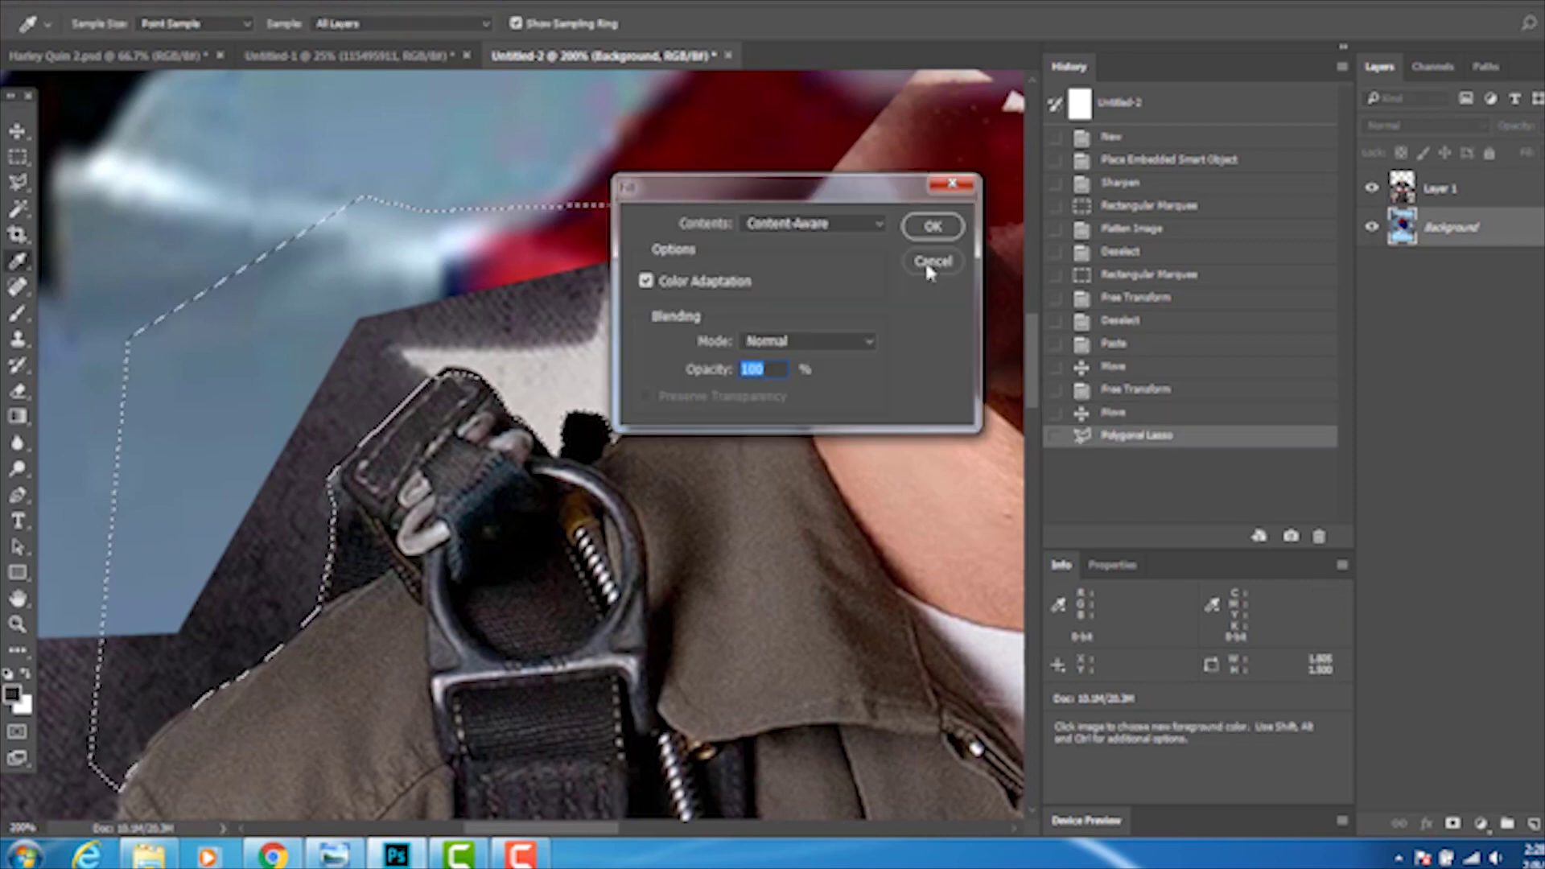
left_click(1440, 188)
left_click_drag(708, 278, 241, 483)
key("ctrl+d")
key("z")
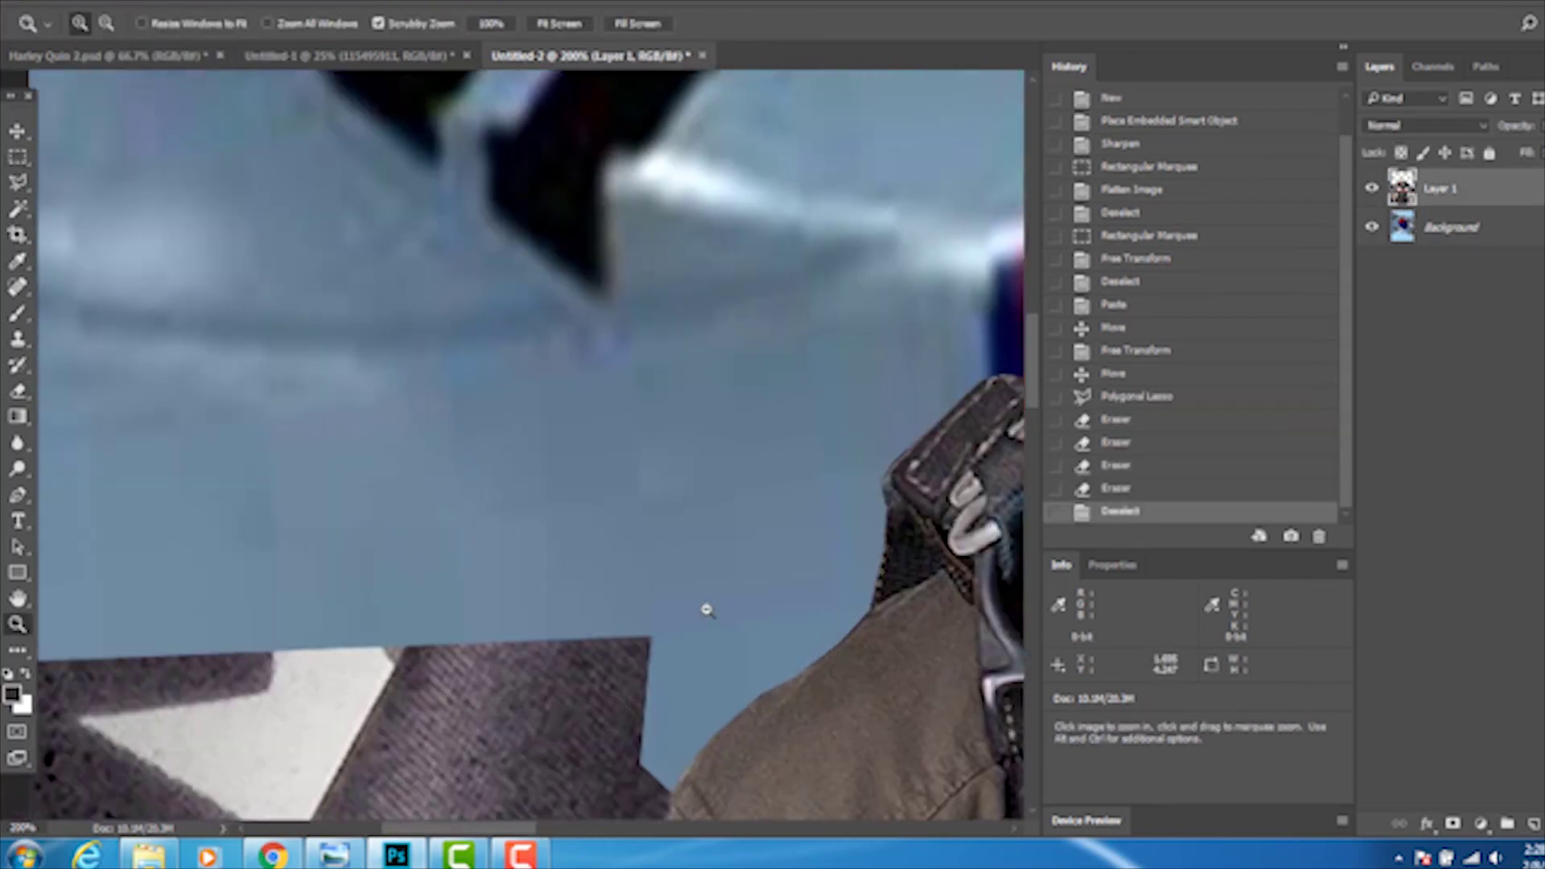
left_click(431, 429, "alt")
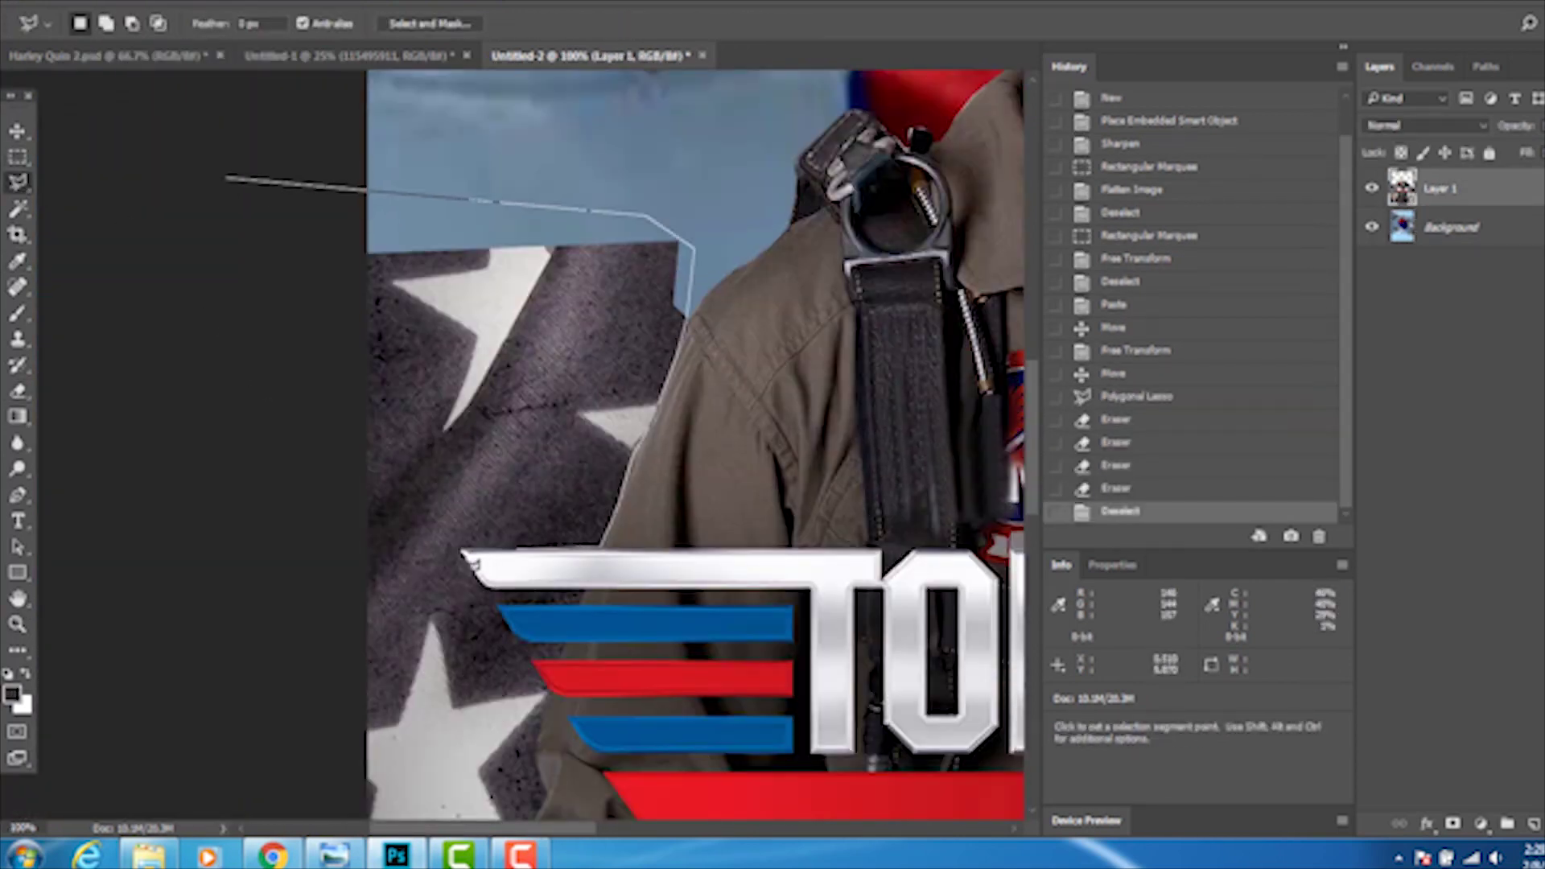
Delete the leftover backdrop beside the logo and zoom in on the logo's left edge
double_click(467, 555)
scroll(414, 374, "down", 3)
key("Delete")
key("ctrl+d")
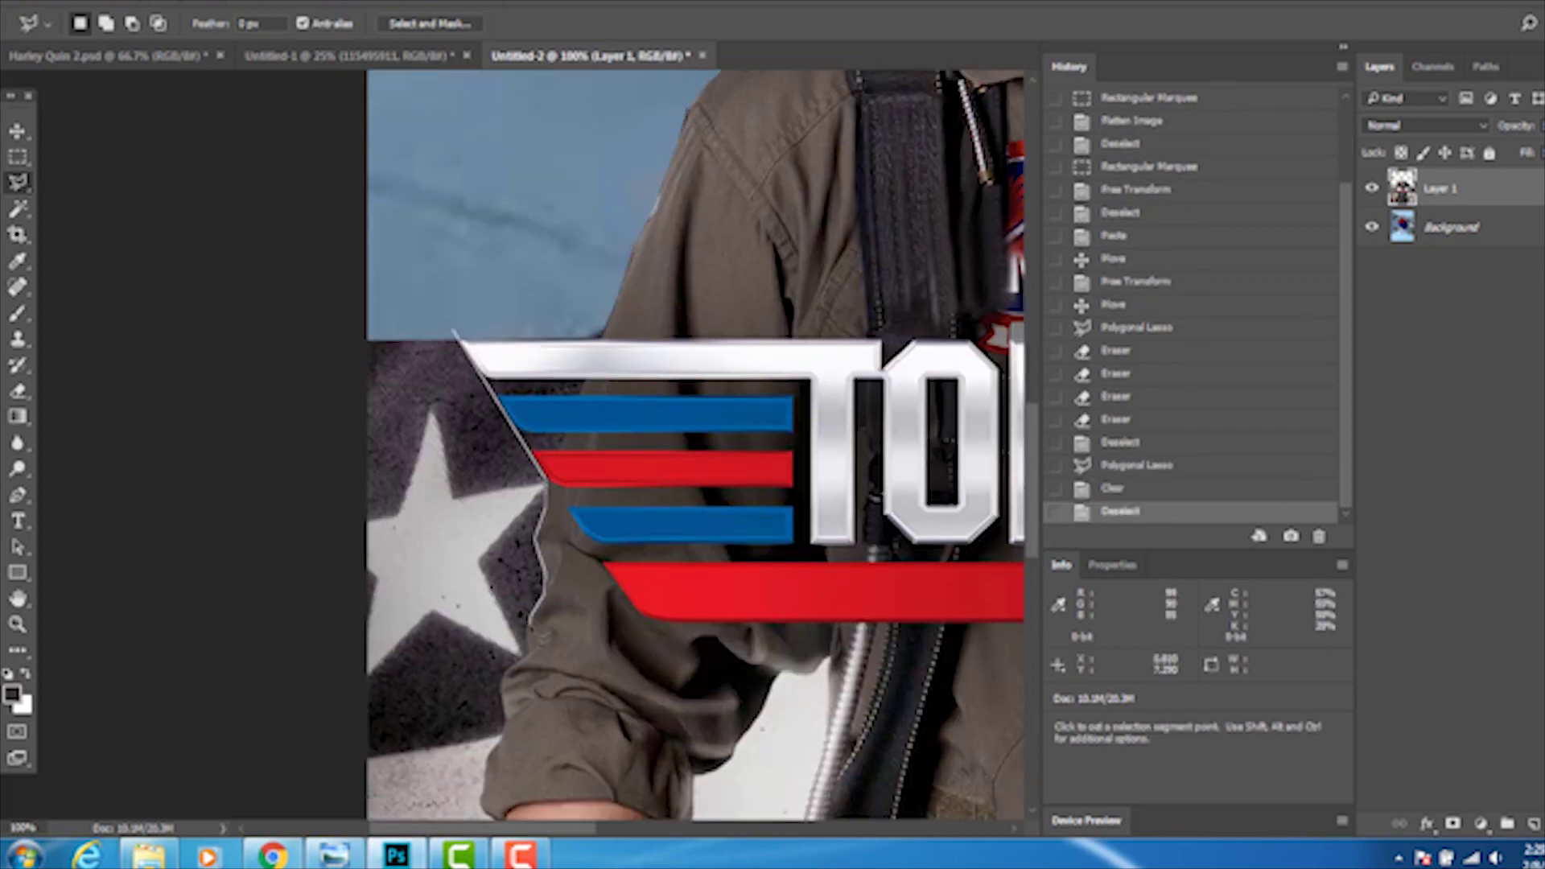
key("z")
left_click(563, 407)
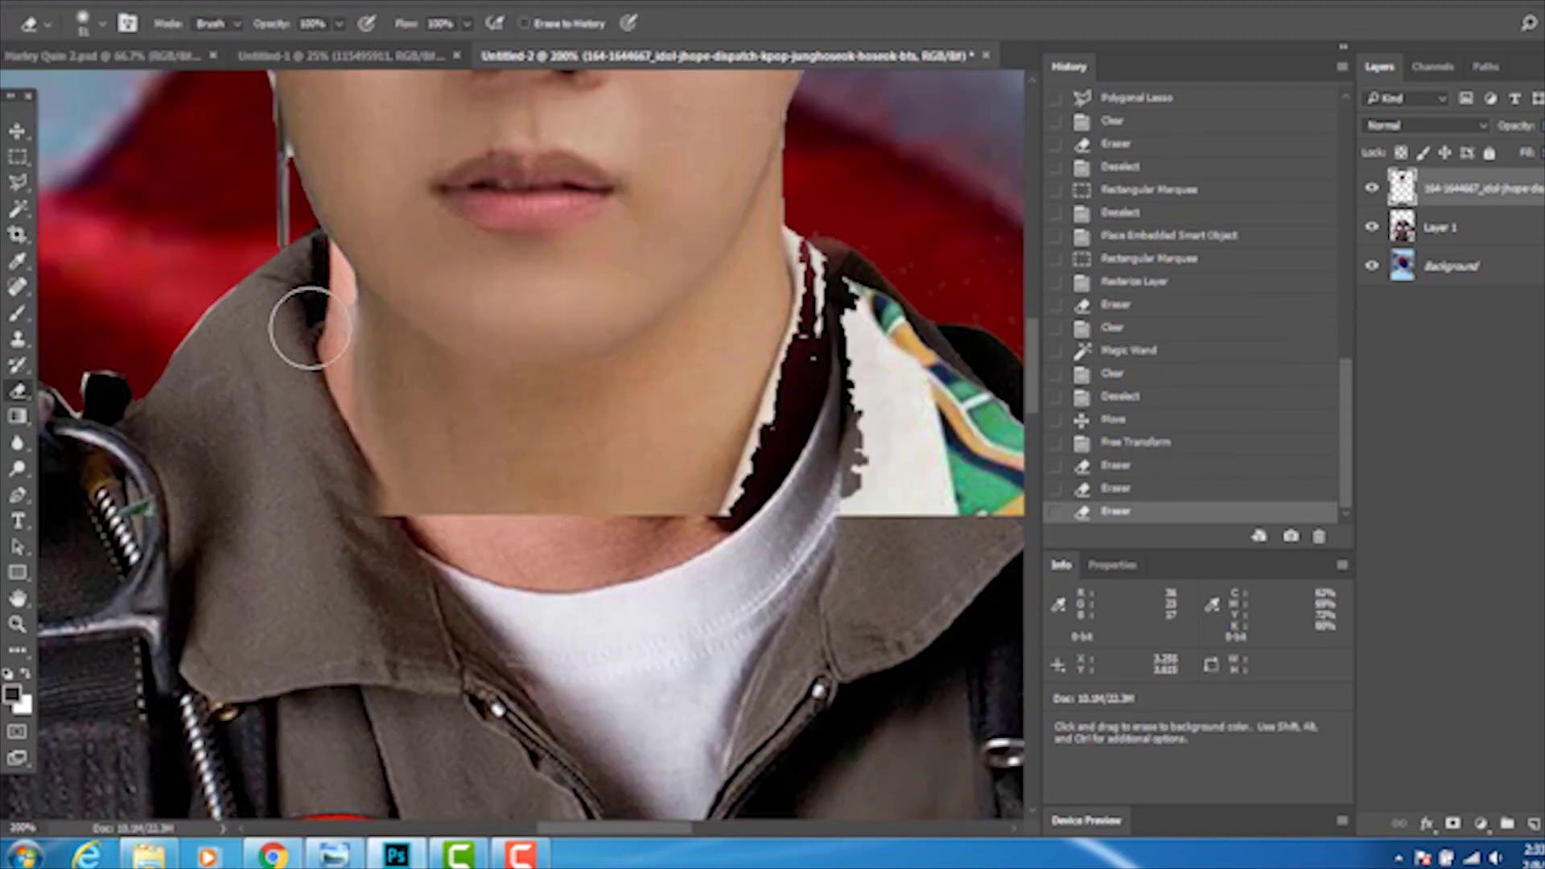
Move the face photo lower onto the pilot's neck and erase its neck edge
left_click_drag(757, 242, 805, 499)
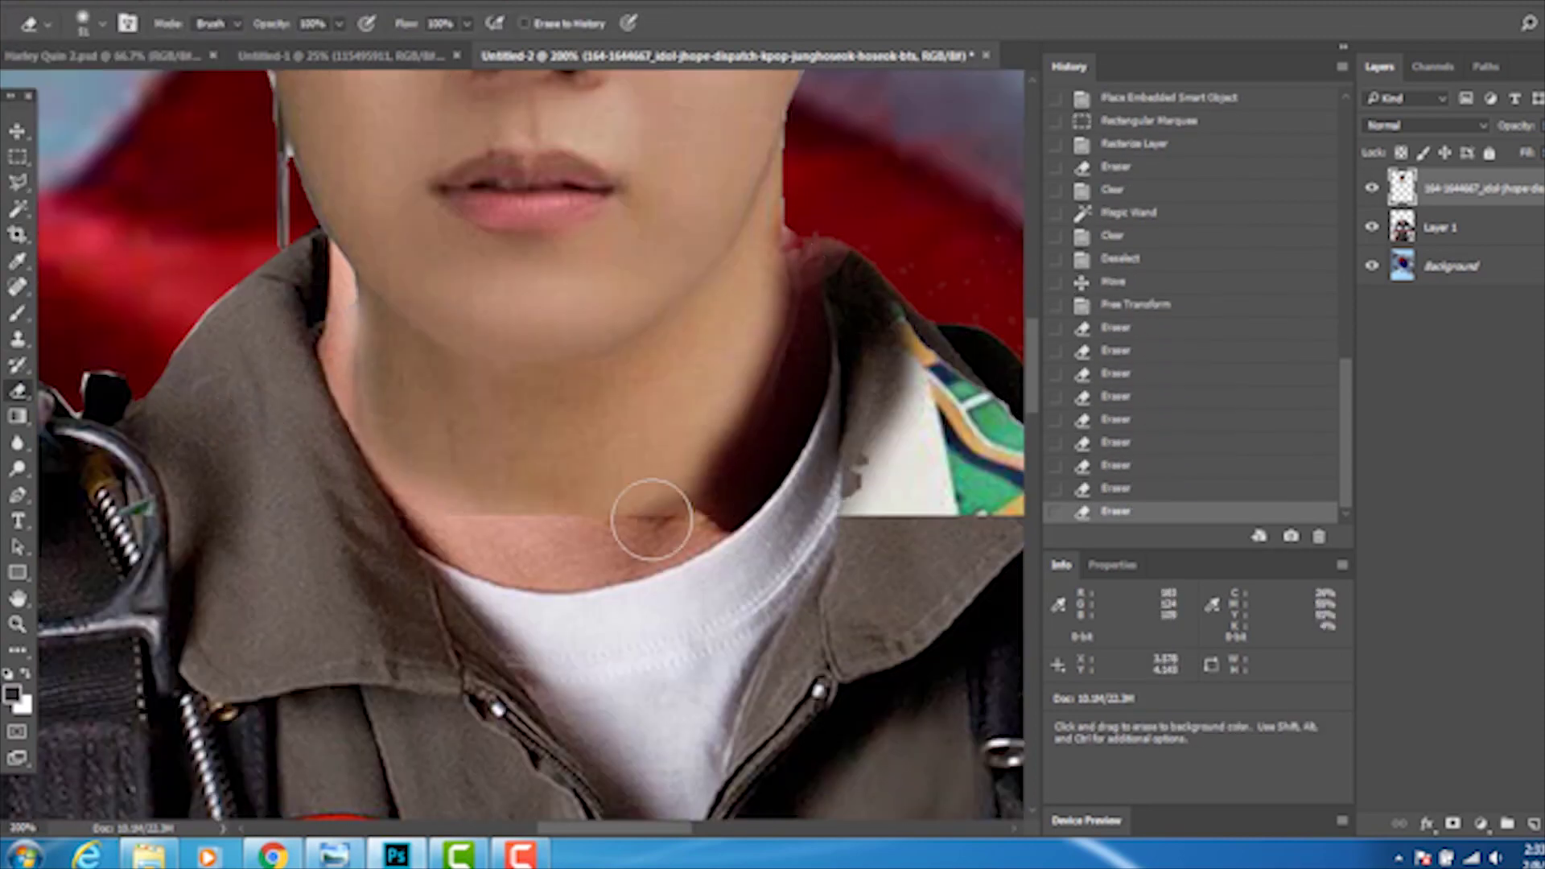
left_click(652, 519)
key("ctrl+t")
left_click_drag(93, 269, 92, 382)
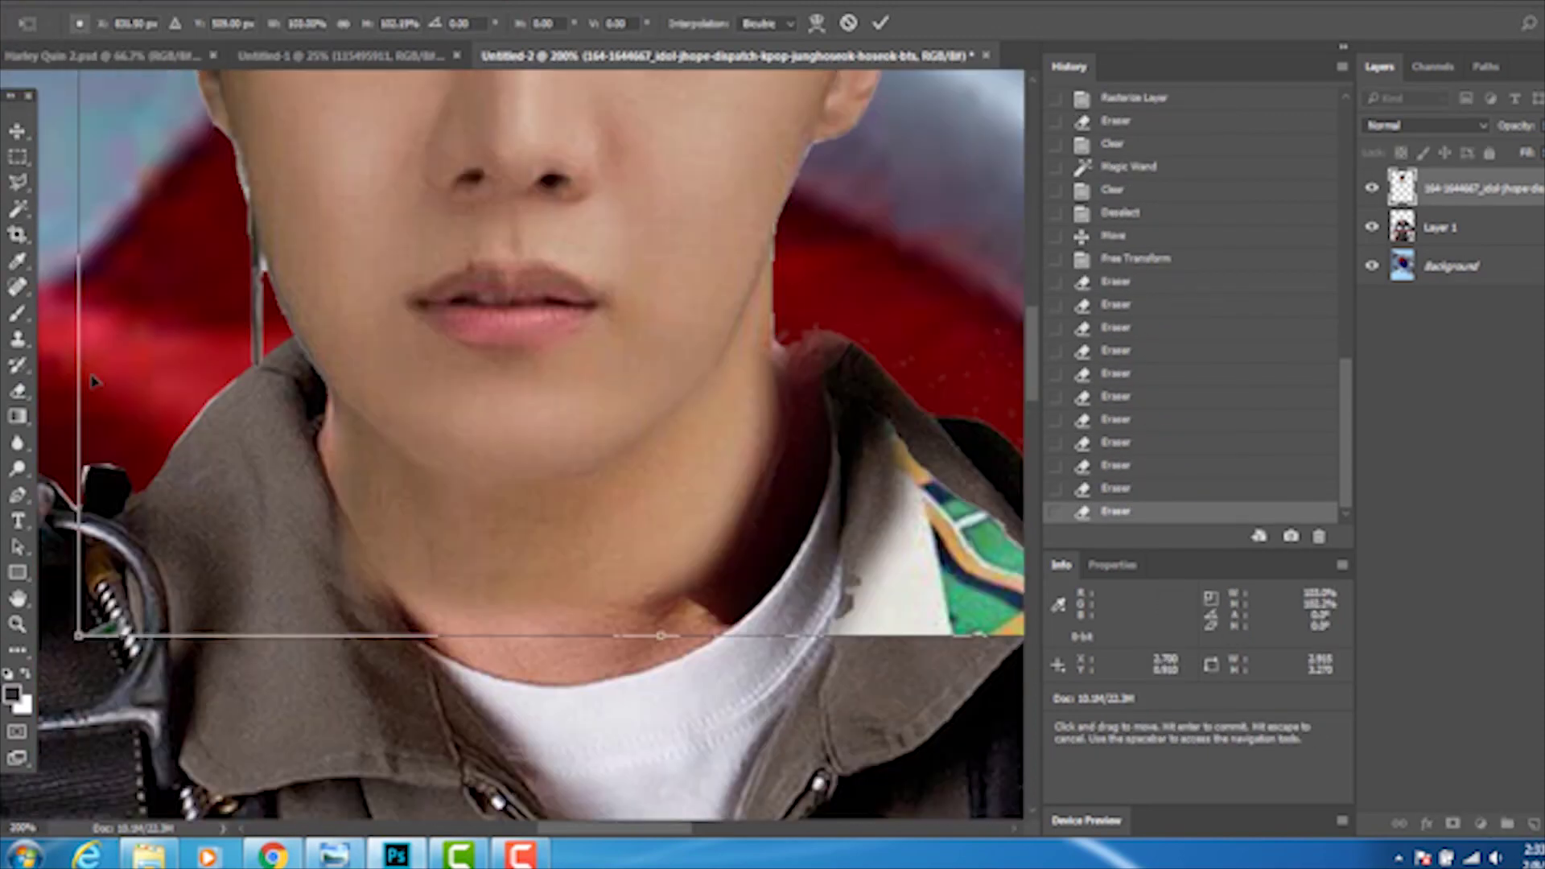
key("Return")
key("e")
left_click_drag(700, 515, 724, 587)
left_click_drag(804, 338, 764, 579)
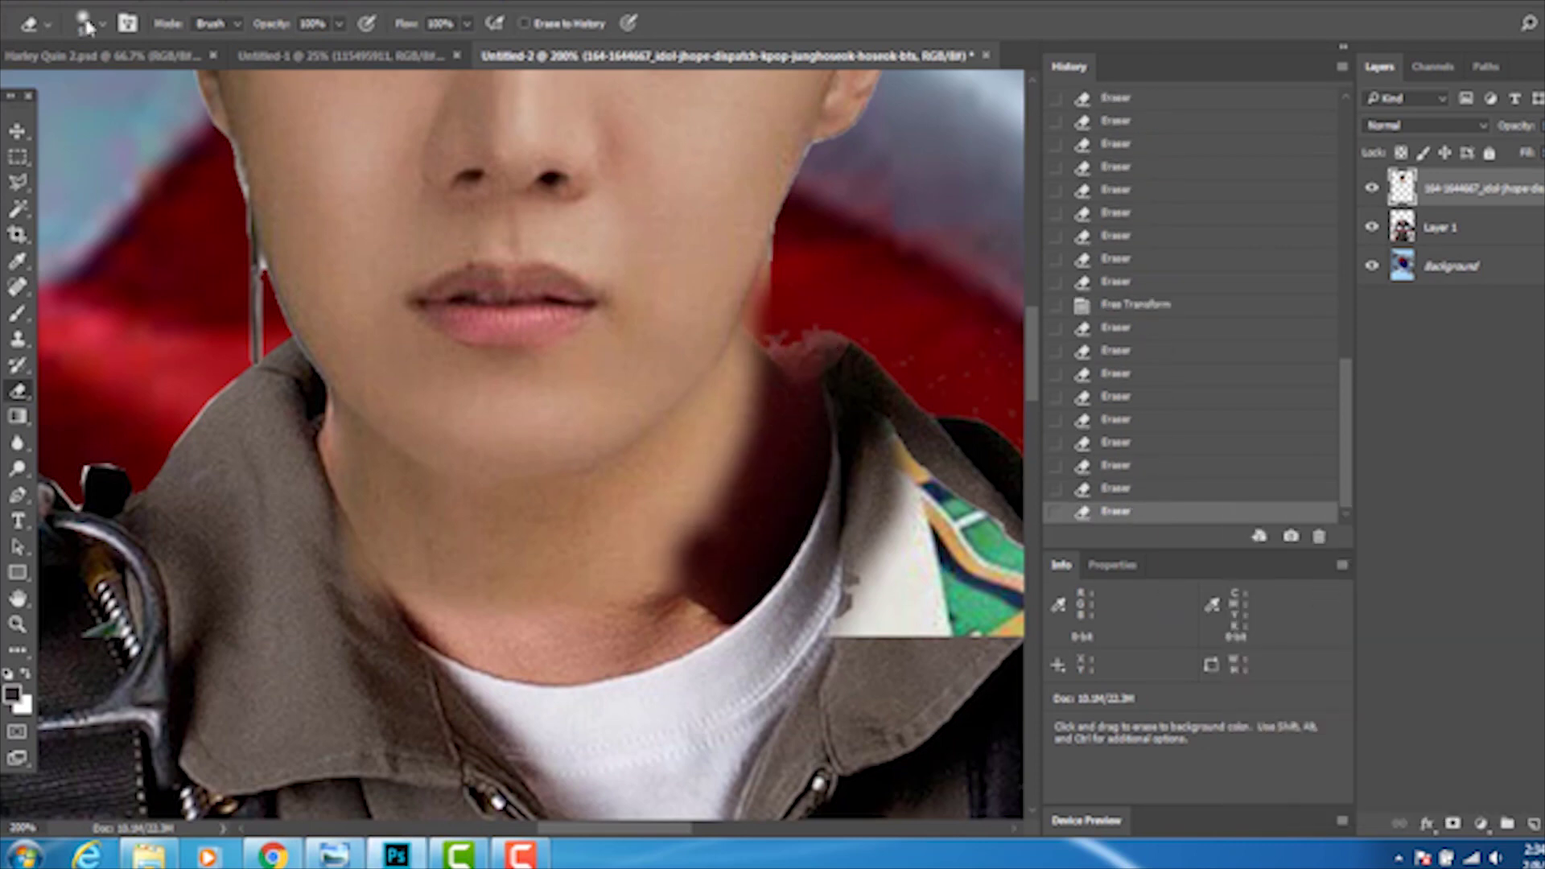
Zoom in and erase the dark edge along the neck with a smaller eraser brush
key("z")
left_click(765, 342)
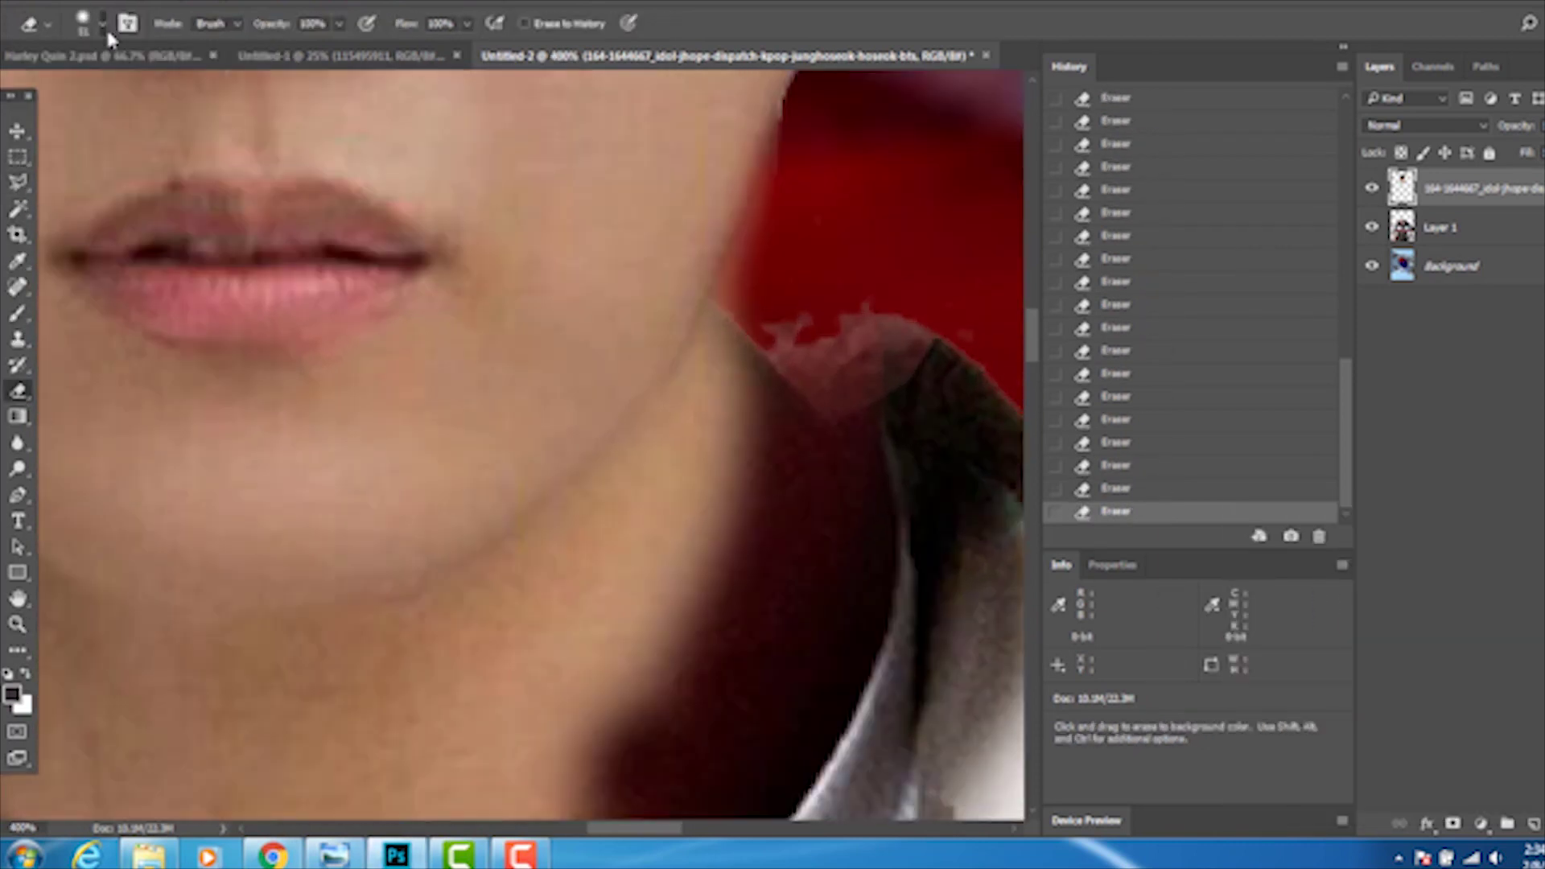
key("bracketleft")
key("bracketleft")
key("bracketleft")
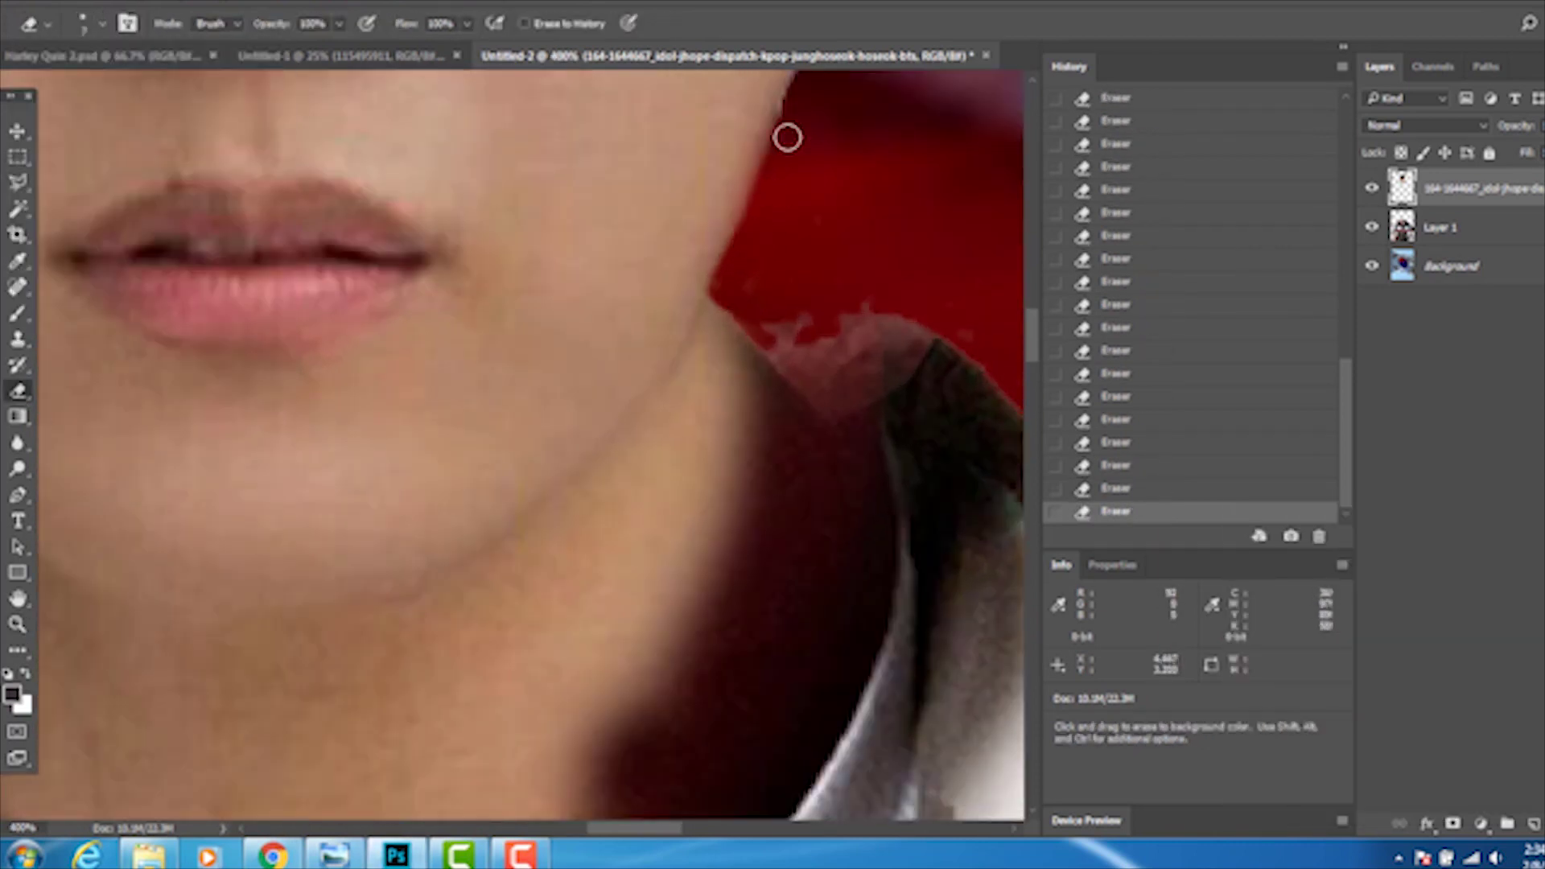
left_click(93, 24)
left_click_drag(811, 442, 765, 638)
scroll(765, 638, "down", 3)
left_click_drag(611, 451, 586, 432)
left_click(83, 23)
mouse_move(643, 201)
left_mouse_down()
mouse_move(528, 386)
mouse_move(494, 372)
mouse_move(555, 371)
left_mouse_up()
Zoom out to view the whole poster and bring up the face layer's options
scroll(647, 569, "up", 3)
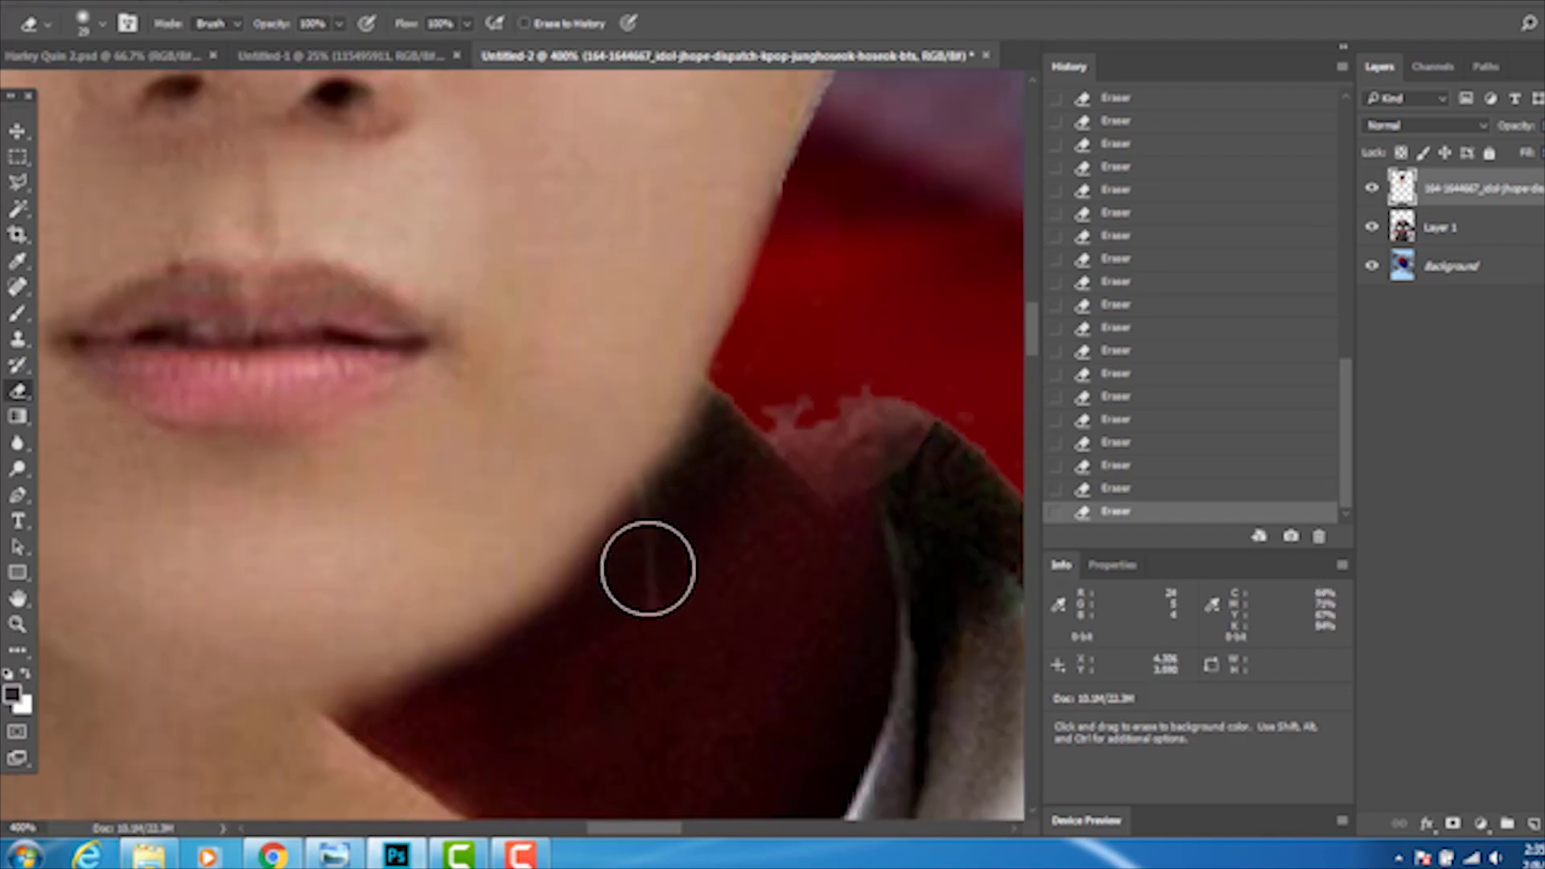
key("z")
key("ctrl+0")
key("ctrl+plus")
key("ctrl+plus")
key("ctrl+plus")
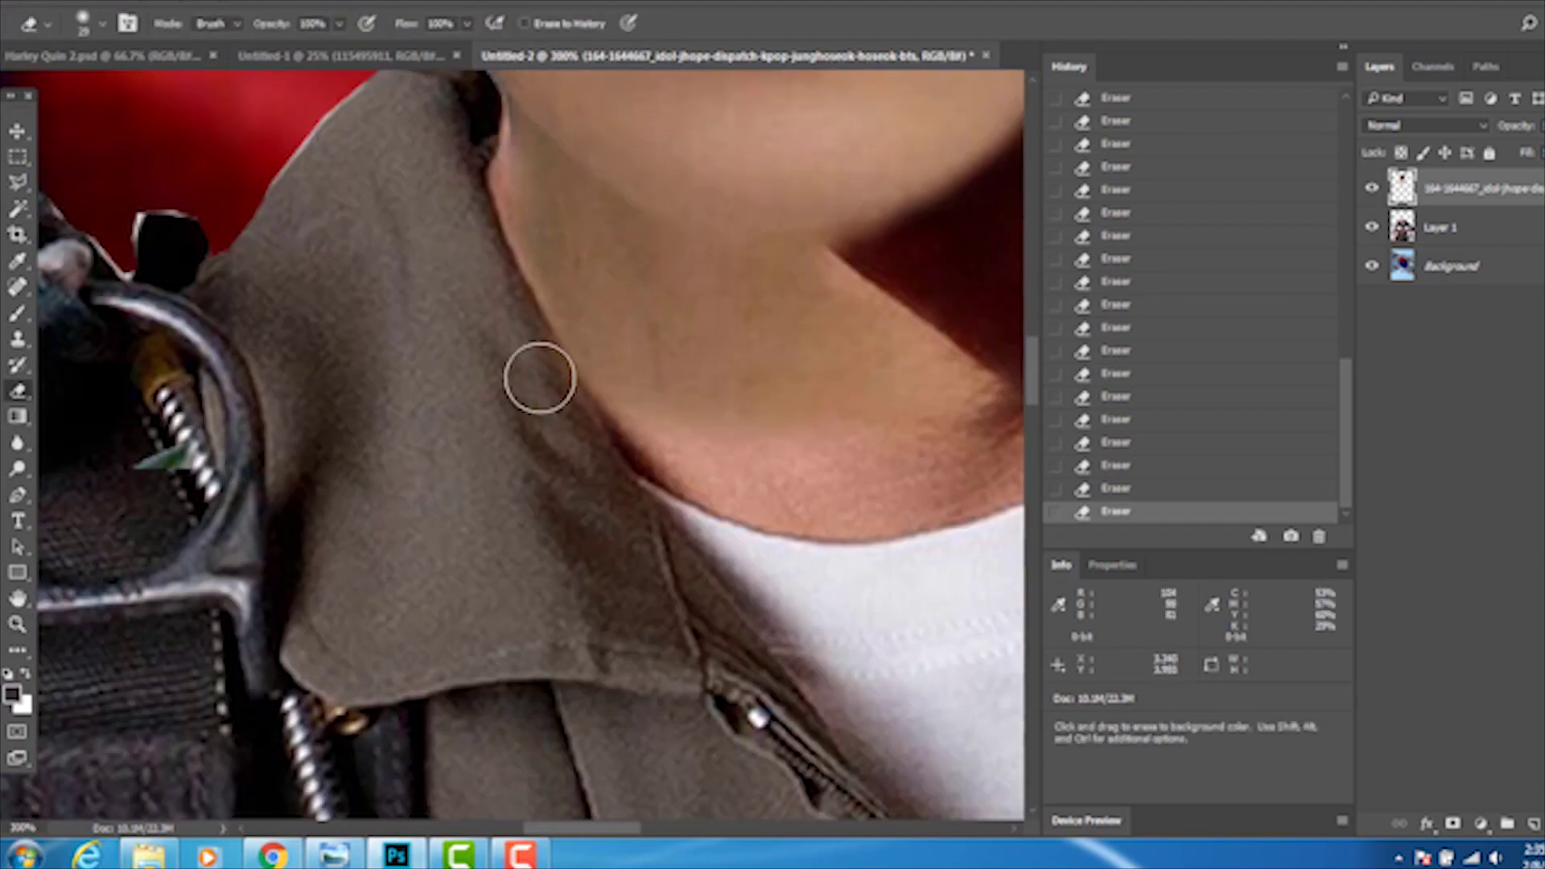
key("z")
key("ctrl+minus")
key("ctrl+minus")
key("ctrl+minus")
key("ctrl+minus")
key("ctrl+minus")
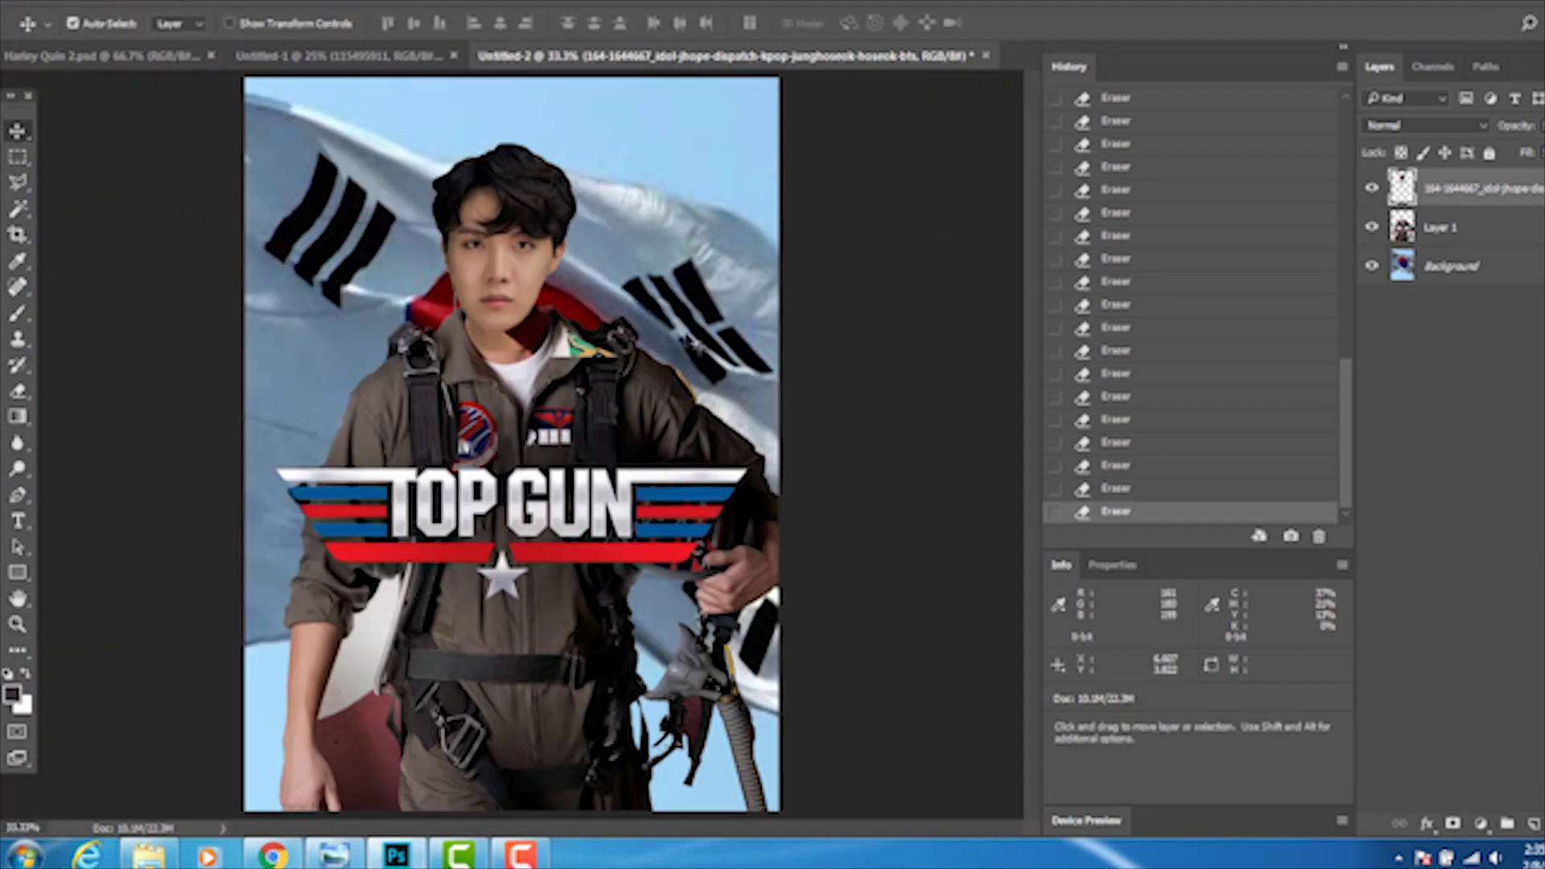
right_click(1468, 188)
Delete the face layer and place a different face photo instead
left_click(1116, 201)
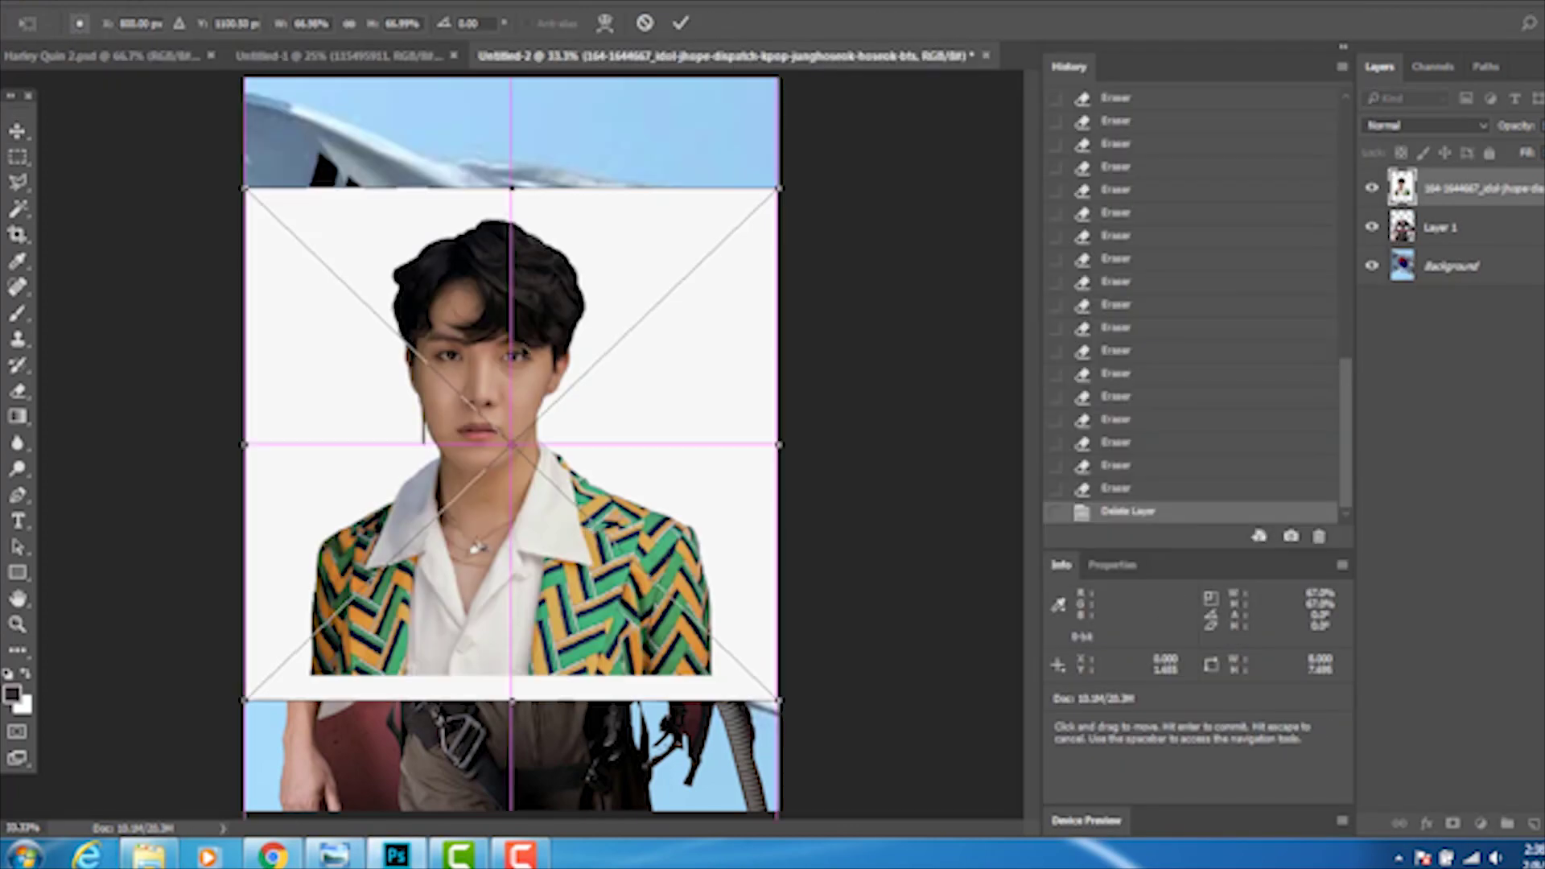
key("Return")
key("l")
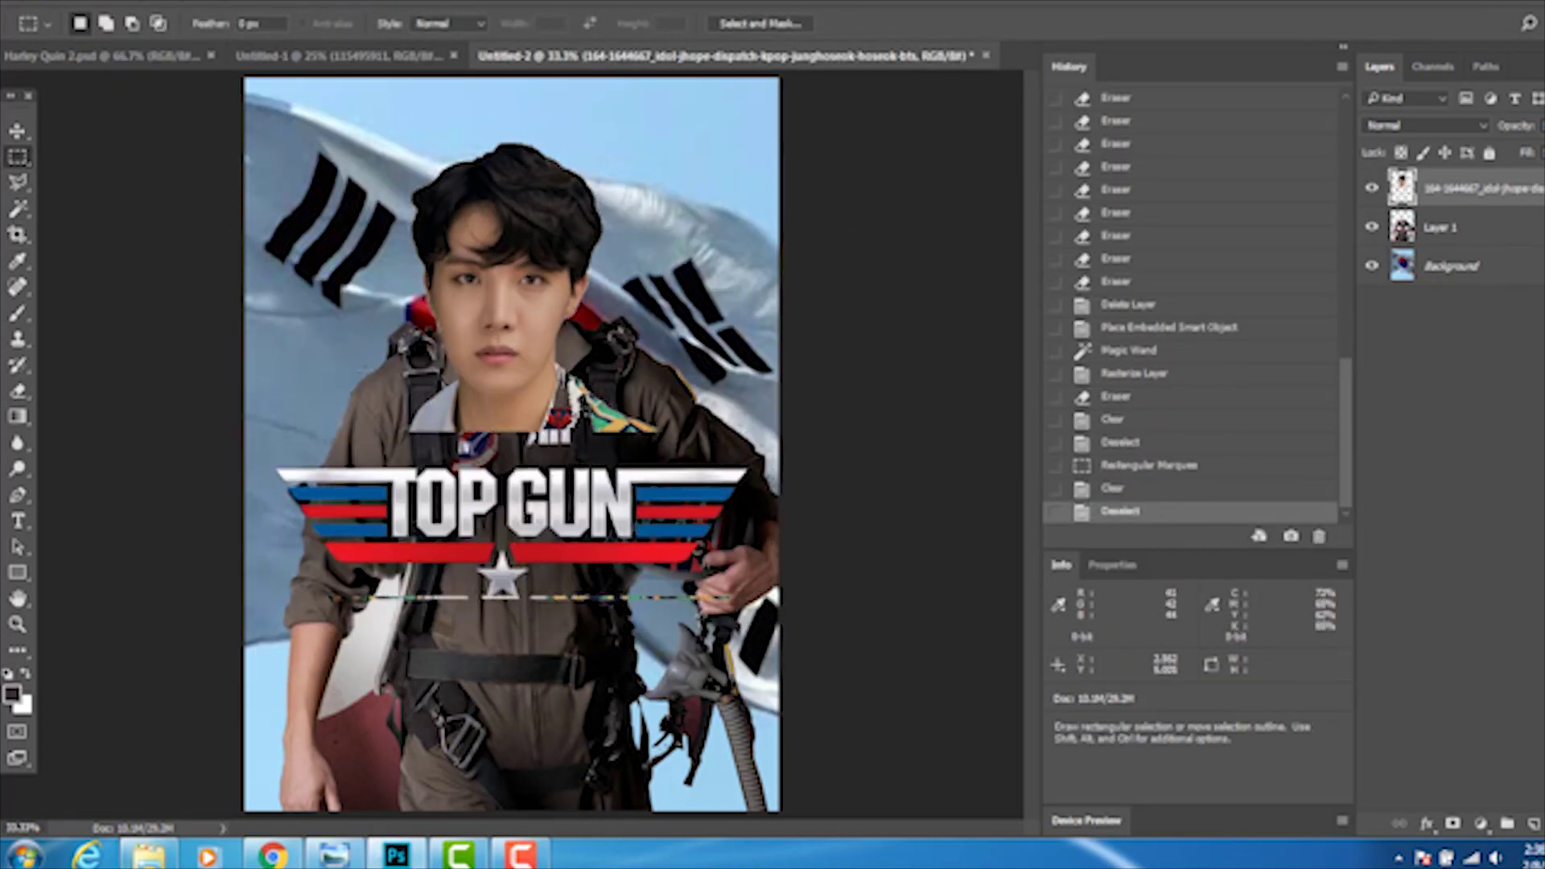
Shrink the new face to about 62 by 79 percent, narrower and lower on the neck
left_click_drag(519, 193, 519, 197)
left_click(81, 4)
left_click(161, 402)
left_click_drag(796, 624, 746, 507)
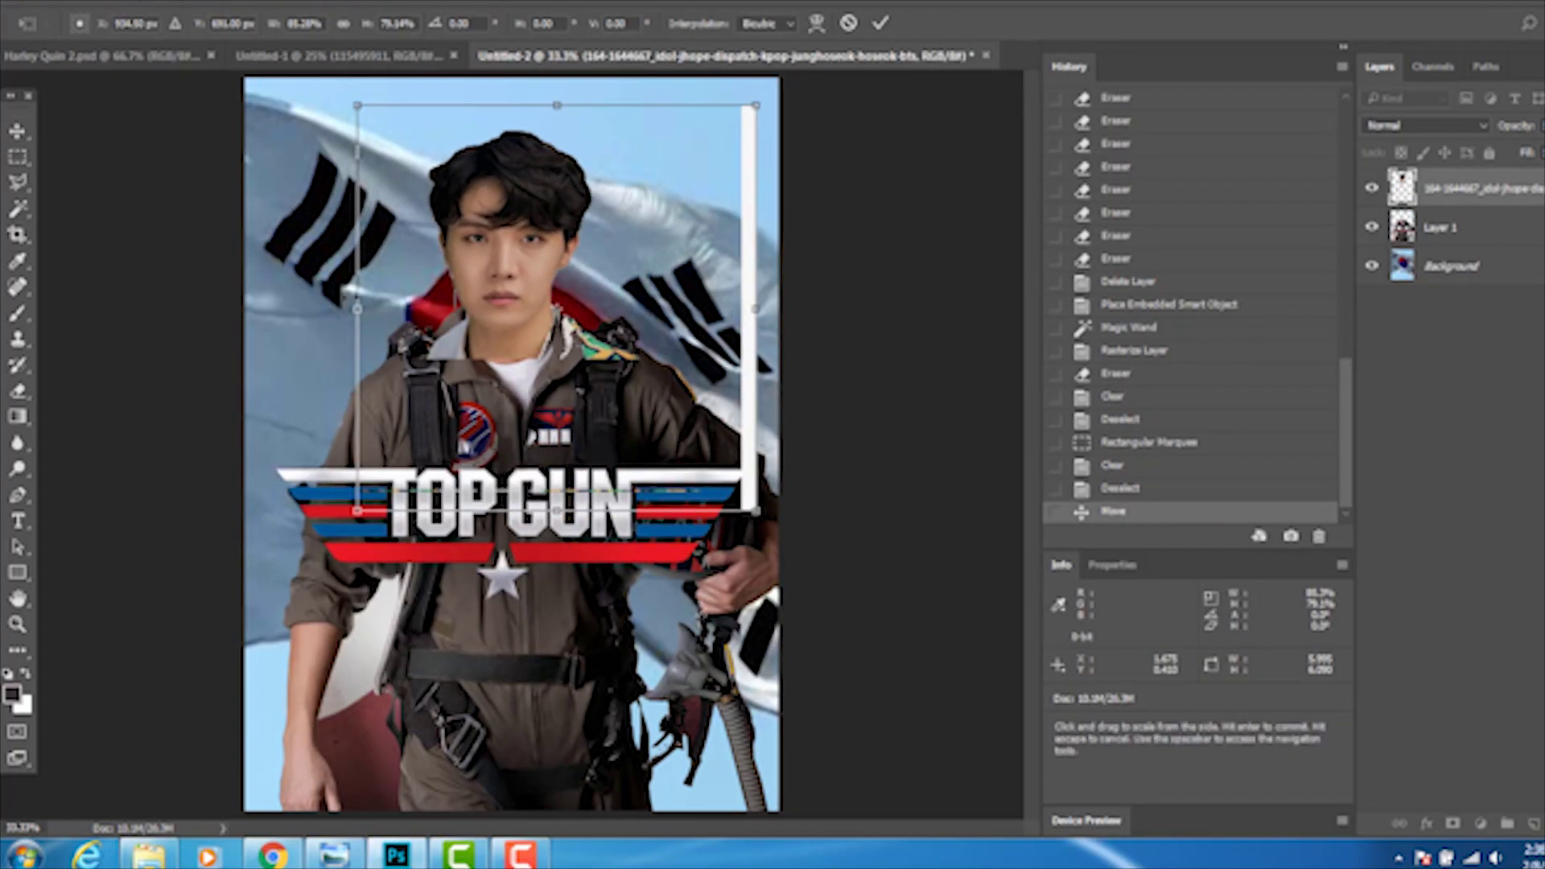
mouse_move(746, 102)
left_mouse_down()
mouse_move(808, 141)
mouse_move(719, 137)
left_mouse_up()
key("Return")
Delete the leftover strip below the chin
left_click_drag(692, 475, 741, 531)
key("Delete")
key("ctrl+d")
scroll(479, 352, "up", 5)
Erase the pale collar patch beside the neck and clone neck skin over the collar
key("e")
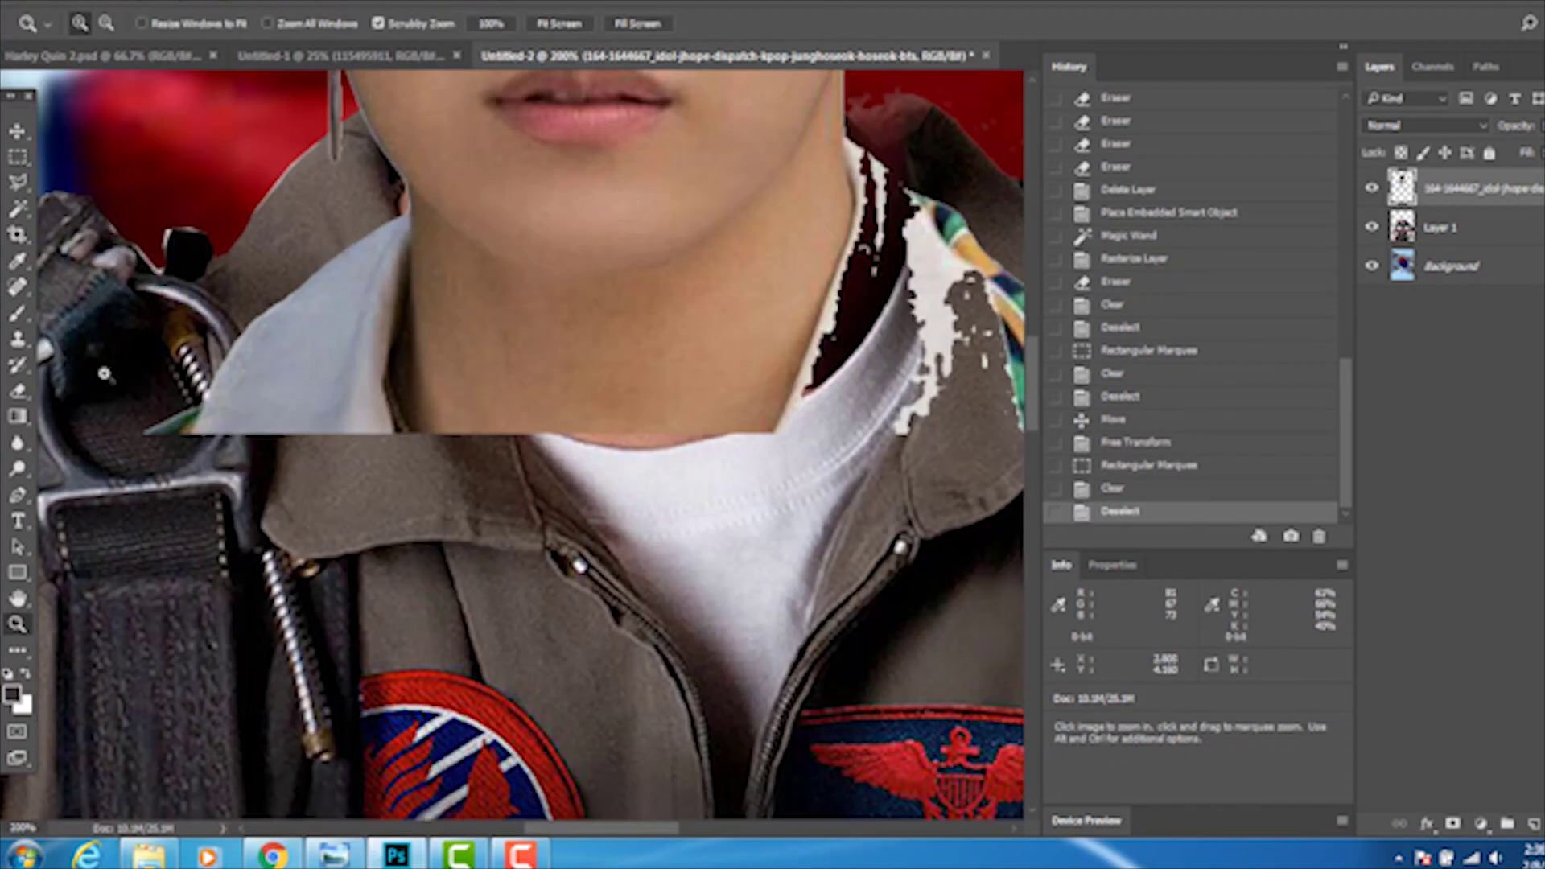
left_click_drag(387, 243, 338, 402)
left_click_drag(354, 274, 249, 402)
left_click_drag(273, 338, 177, 426)
left_click_drag(450, 422, 484, 410)
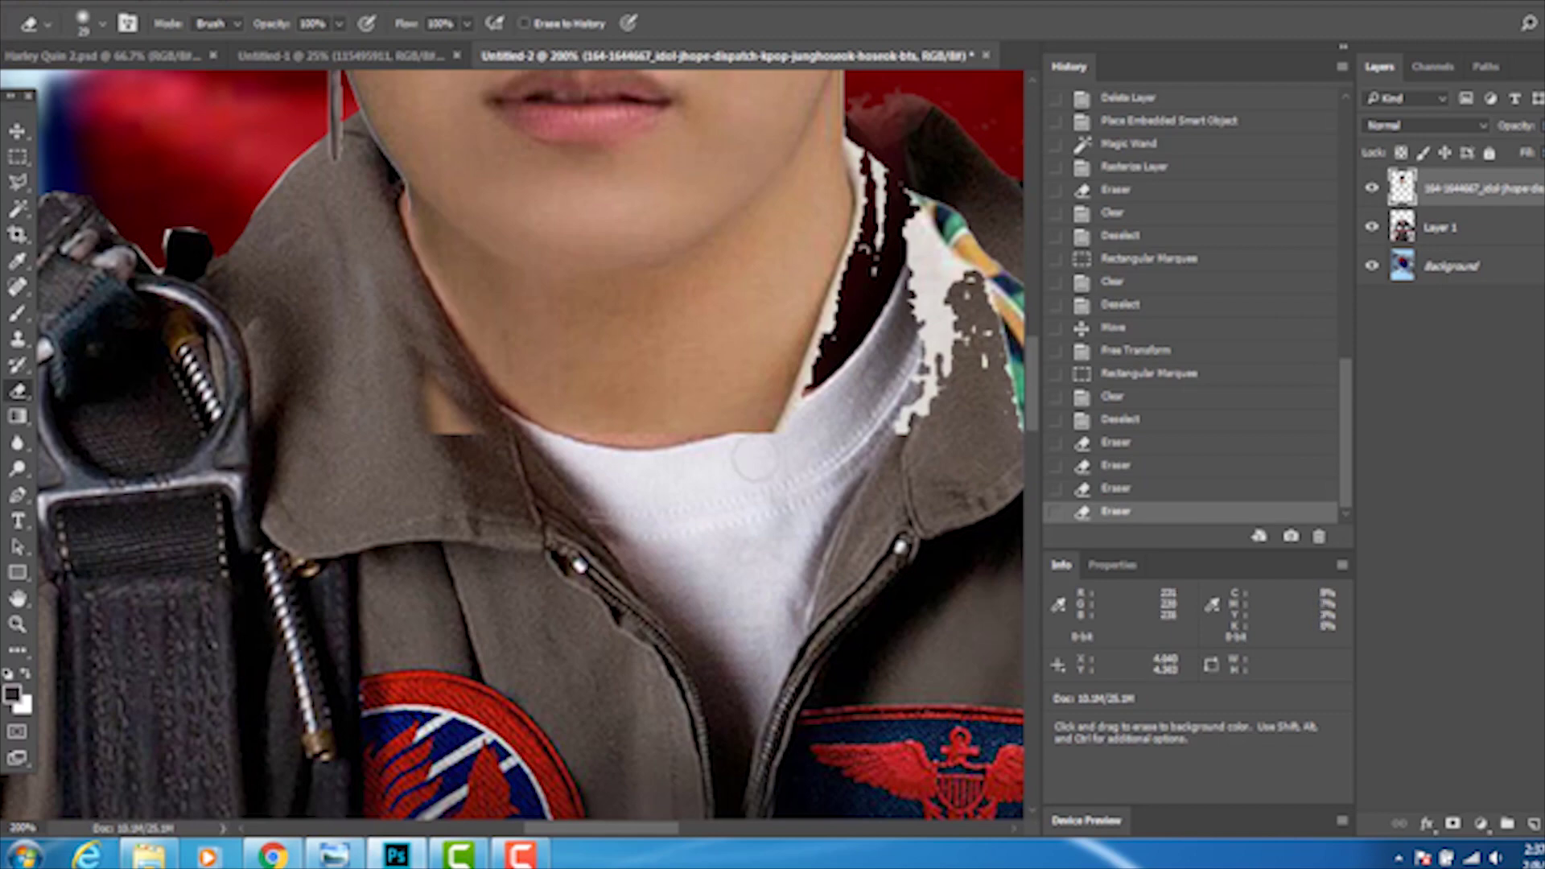
left_click(83, 22)
mouse_move(865, 161)
left_mouse_down()
mouse_move(862, 242)
mouse_move(826, 320)
left_mouse_up()
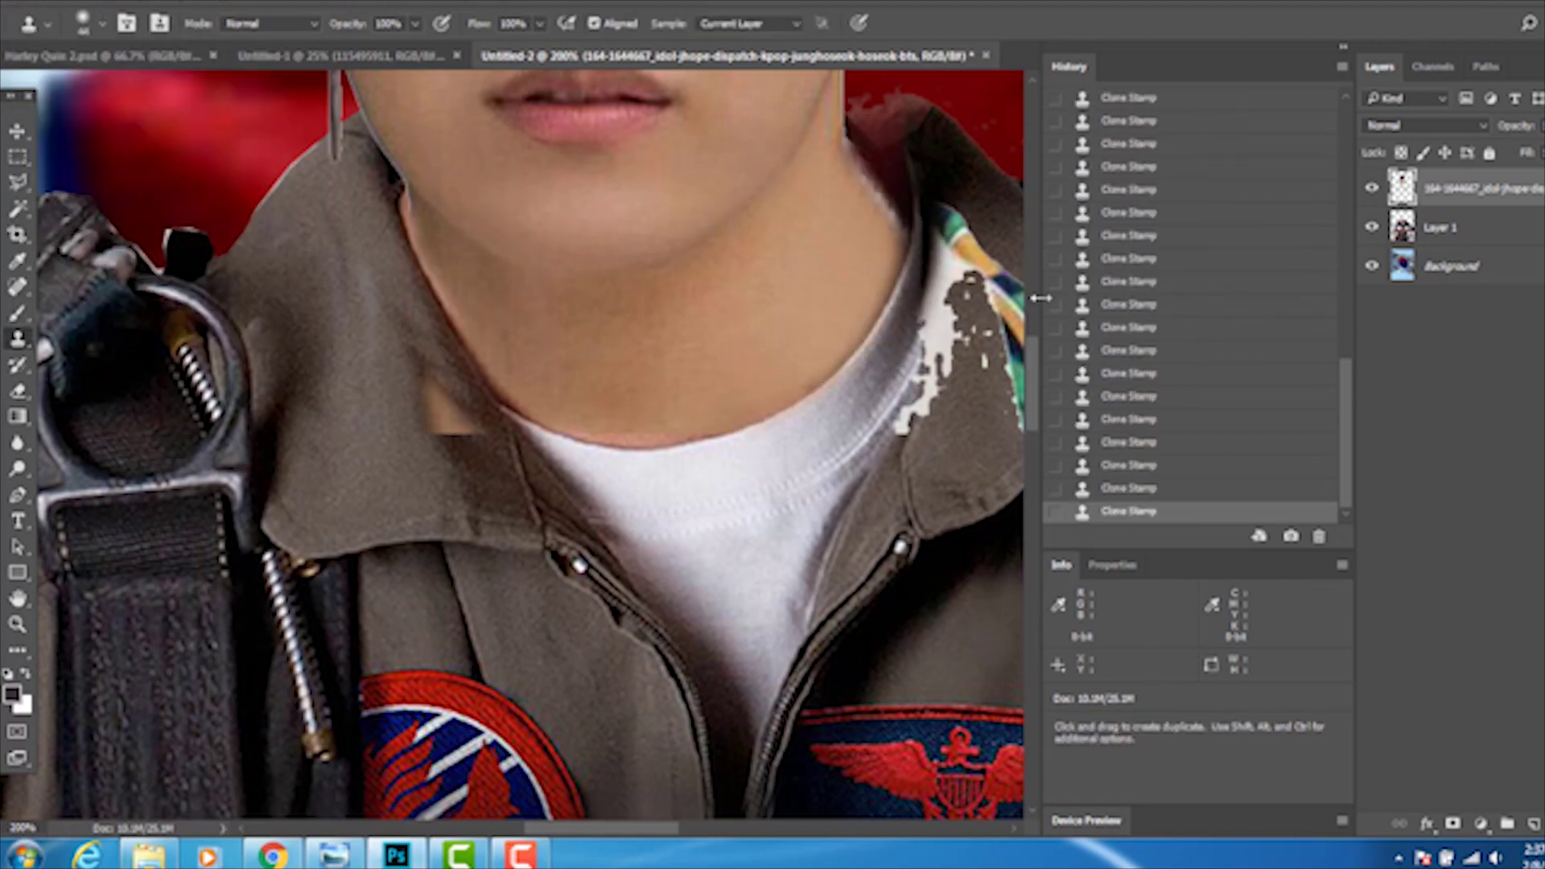
key("ctrl+minus")
key("ctrl+minus")
key("ctrl+minus")
key("ctrl+minus")
Nudge the head layer slightly up and right, then re-apply its transform
key("v")
key("Up")
key("Up")
key("shift+Right")
key("shift+Right")
key("ctrl+t")
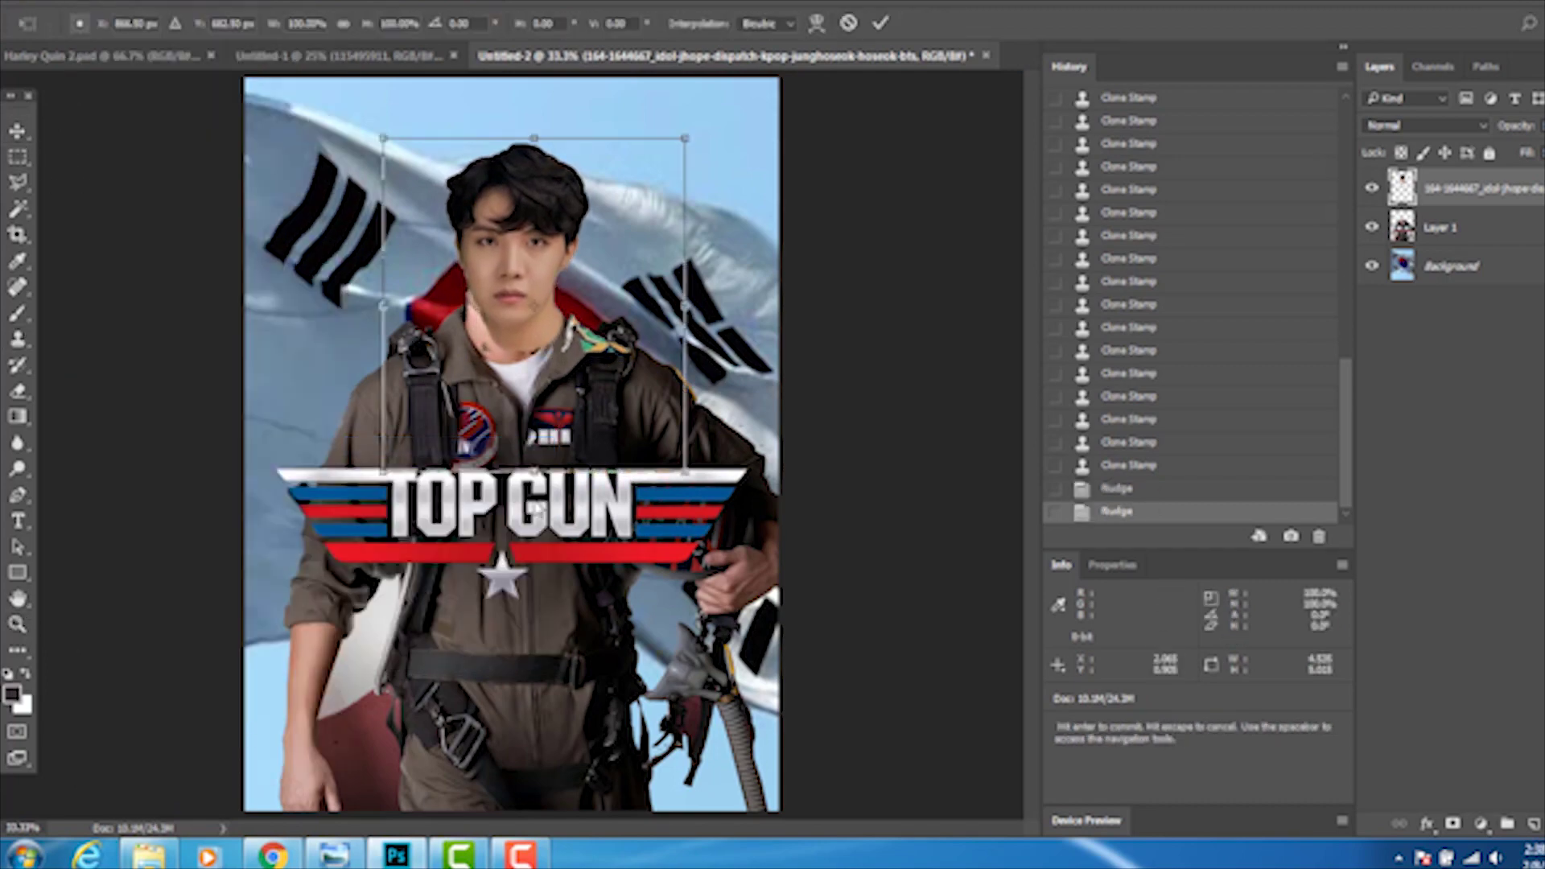
key("e")
key("Return")
key("ctrl+plus")
key("ctrl+plus")
key("ctrl+plus")
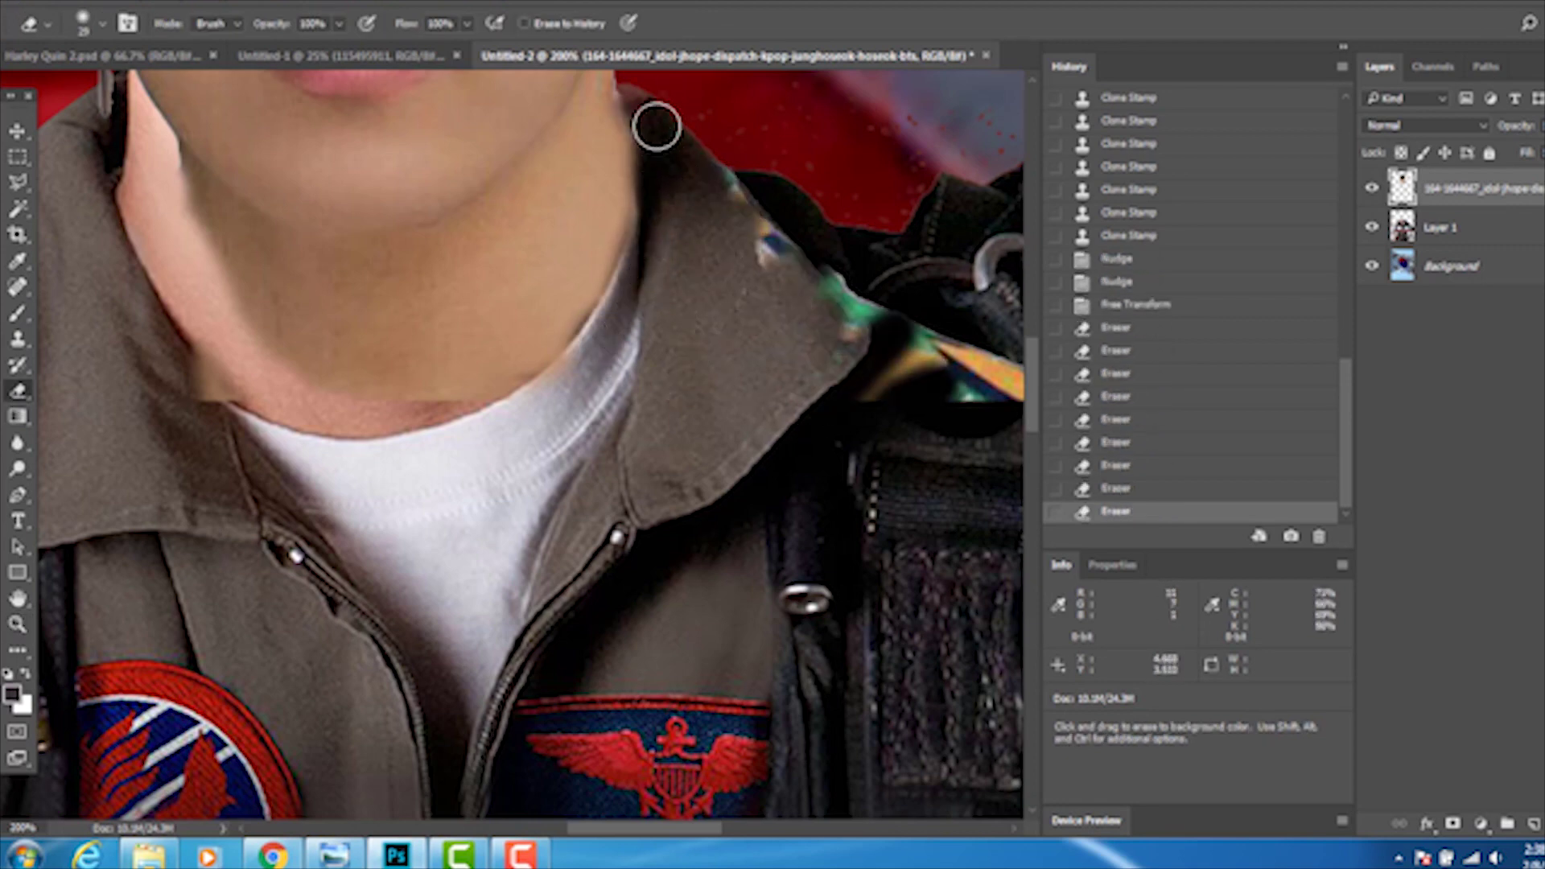
scroll(831, 380, "right", 3)
scroll(797, 700, "left", 6)
Check beneath the face layer and erase a faint edge along the top of the hair
key("s")
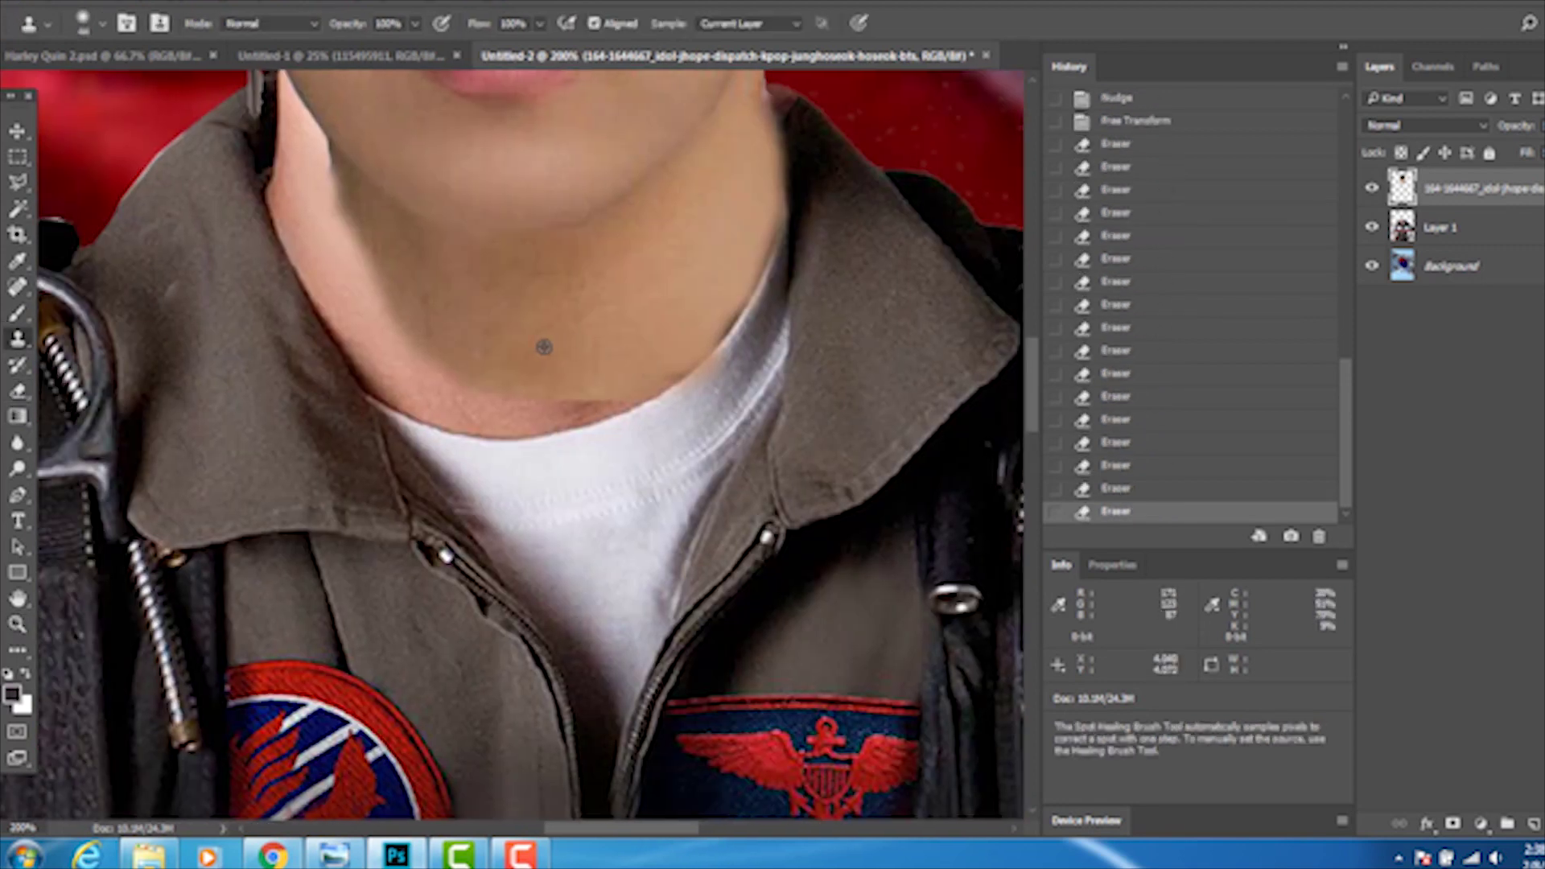
scroll(325, 383, "up", 3)
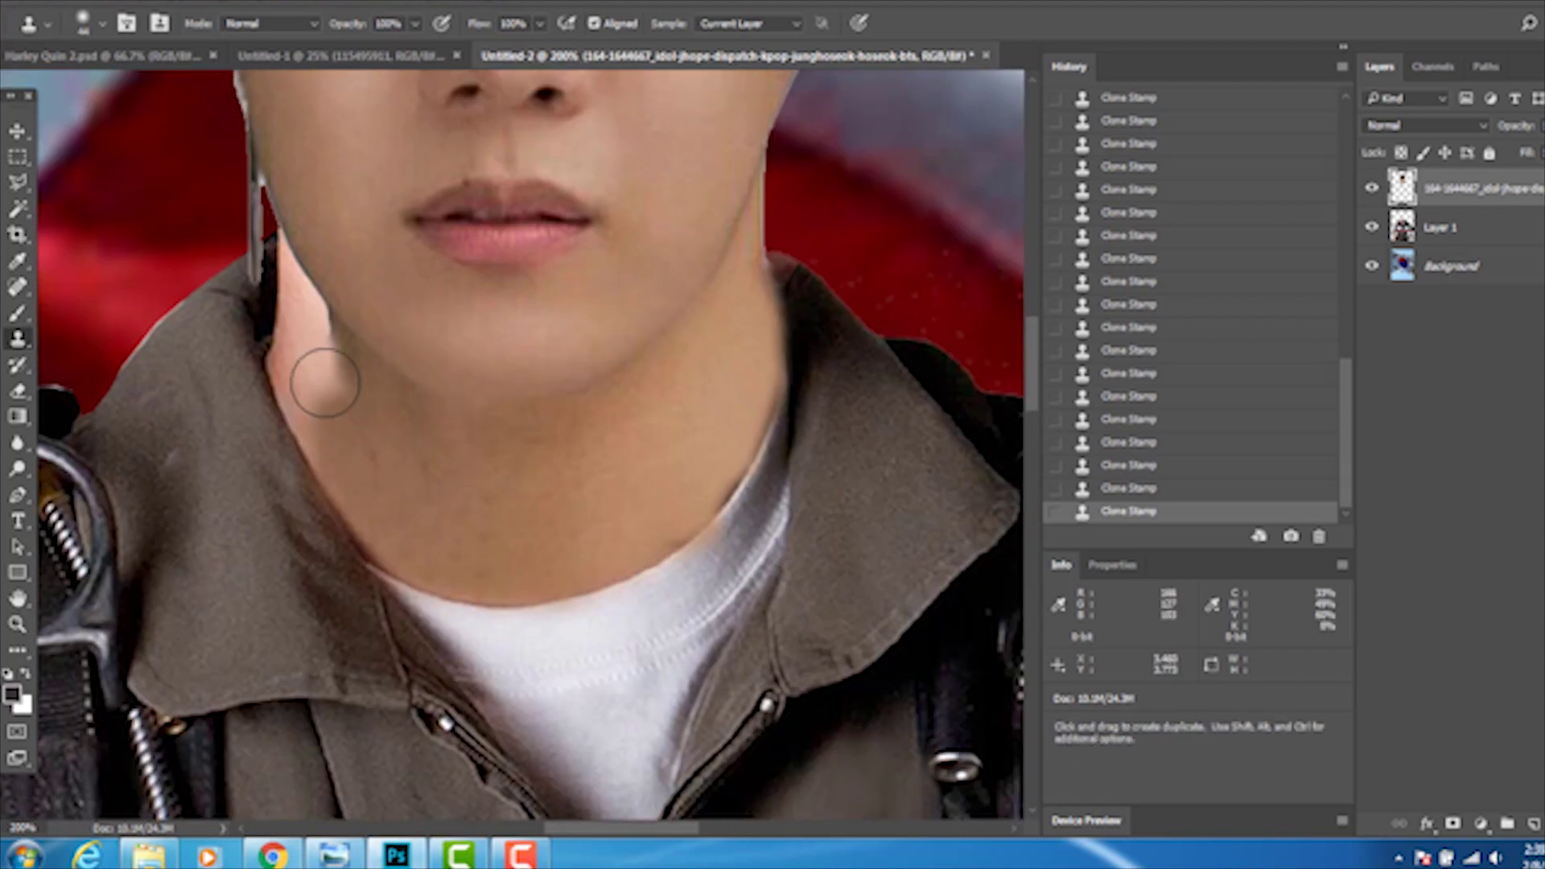
key("l")
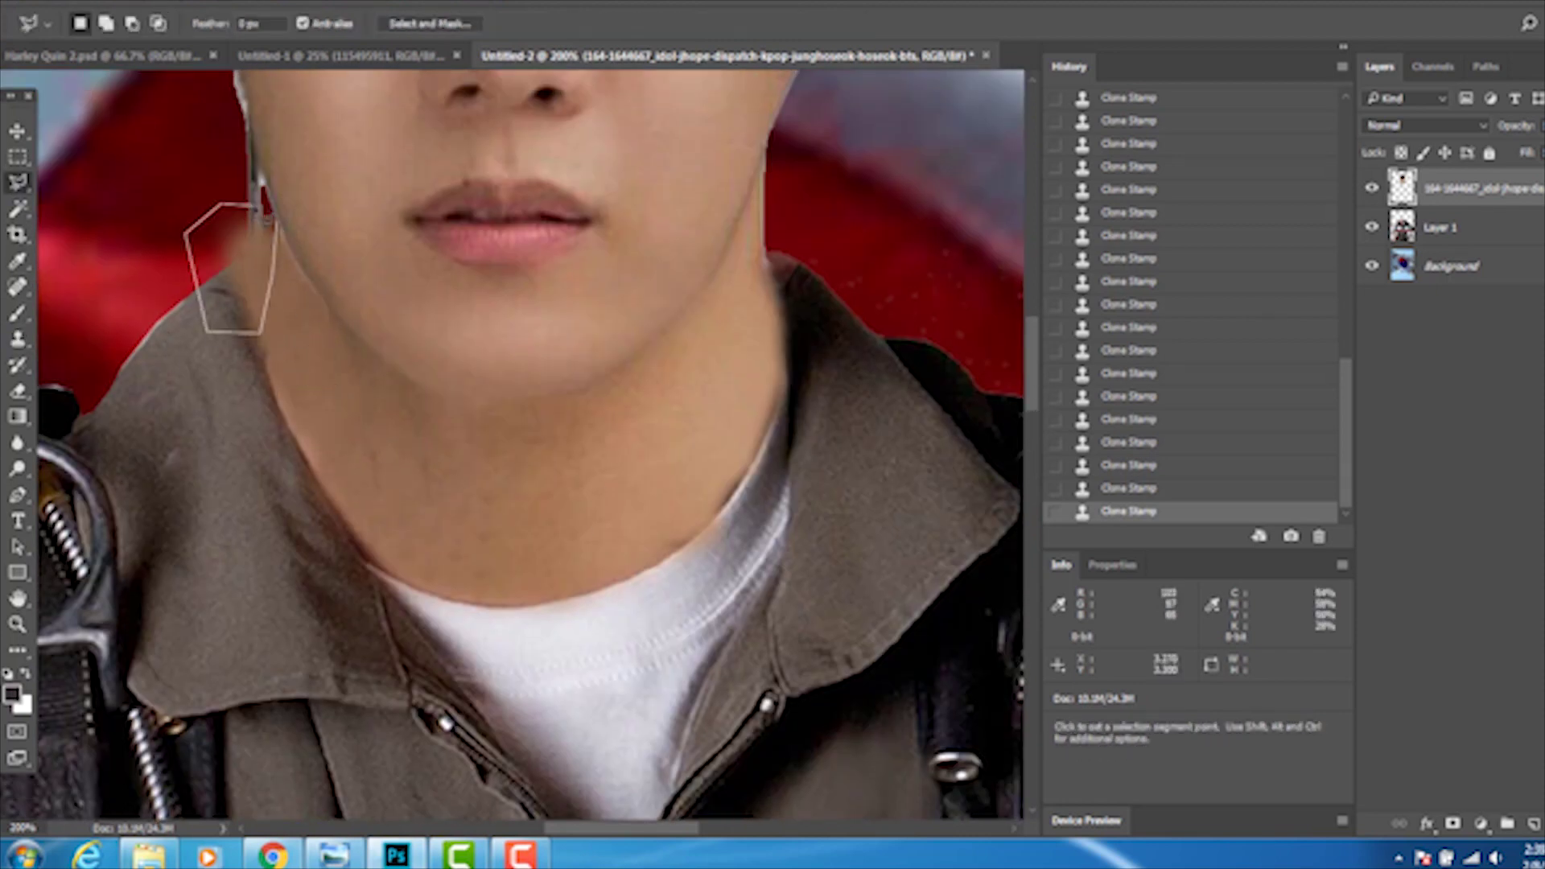
left_click(1372, 187)
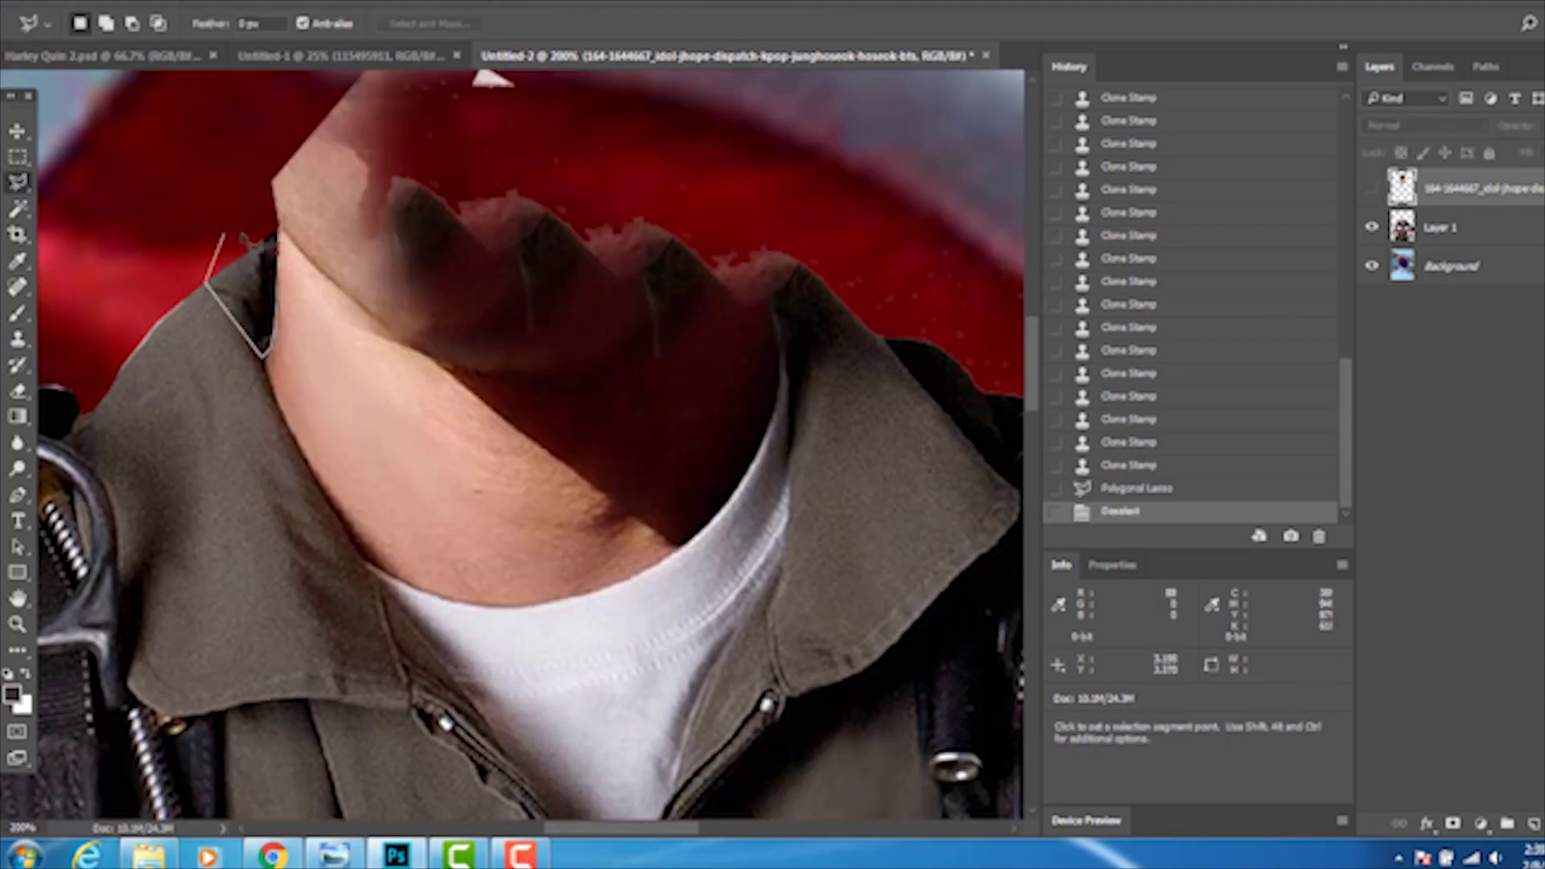
left_click(229, 238)
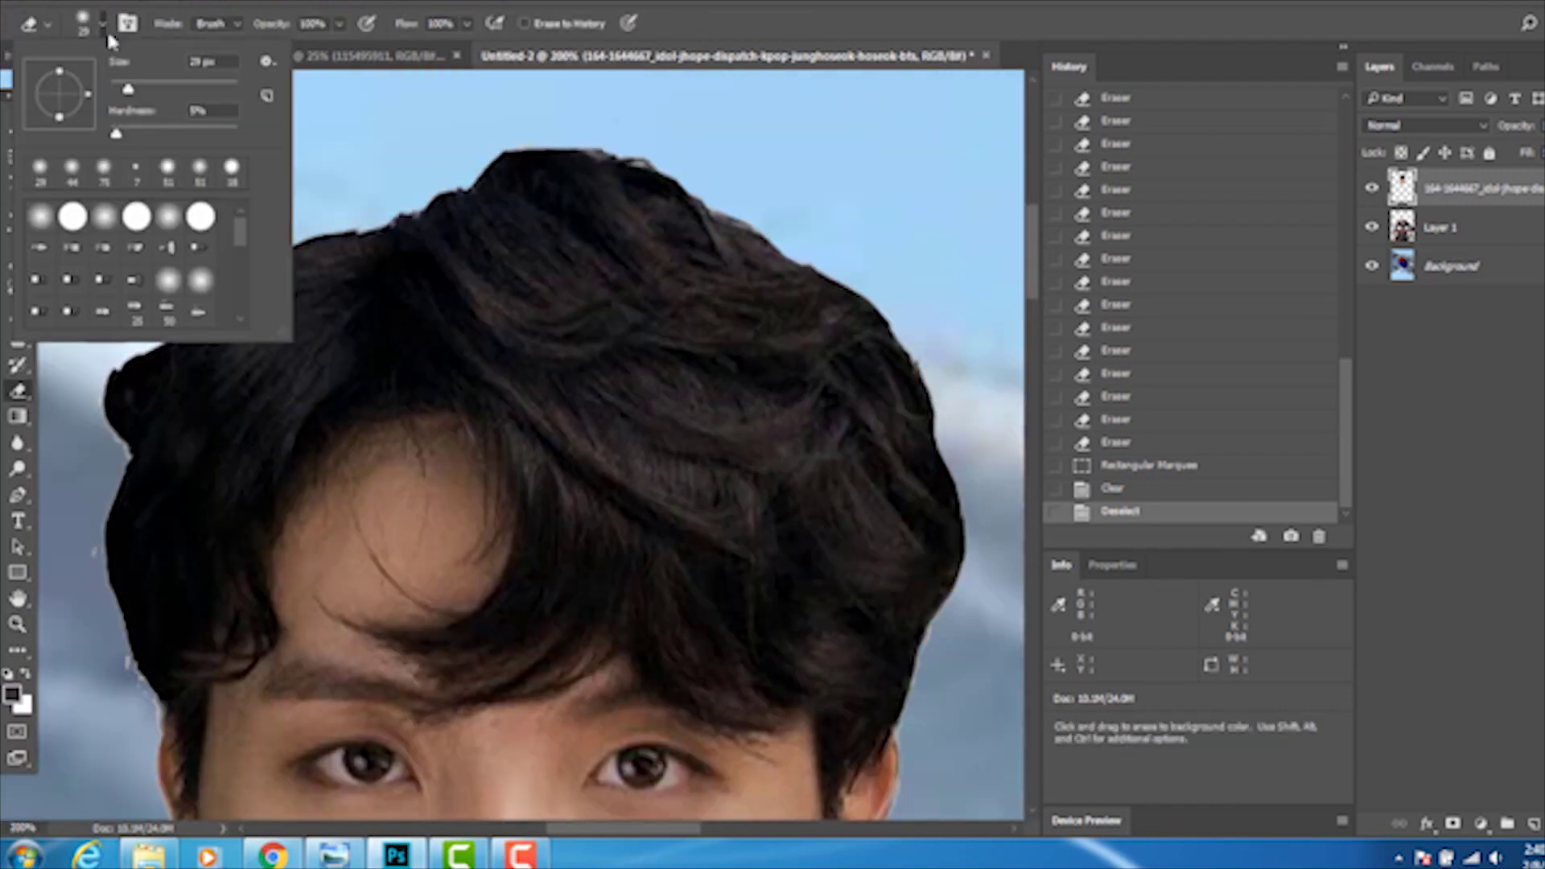
left_click_drag(701, 153, 487, 144)
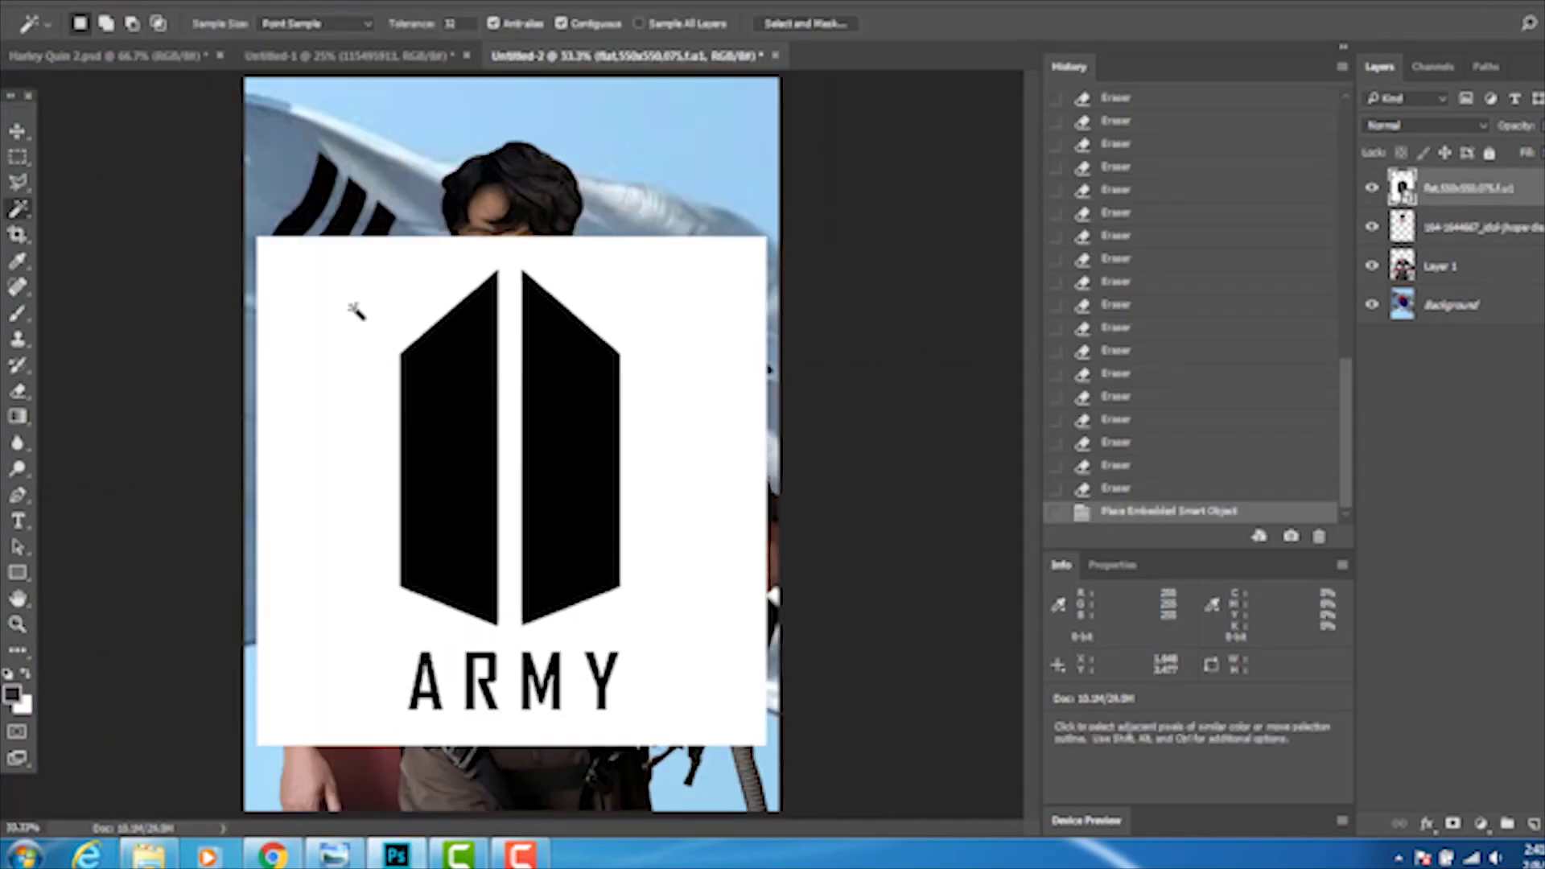
Remove the ARMY logo's white background and stretch it into place under the title
left_click(355, 311)
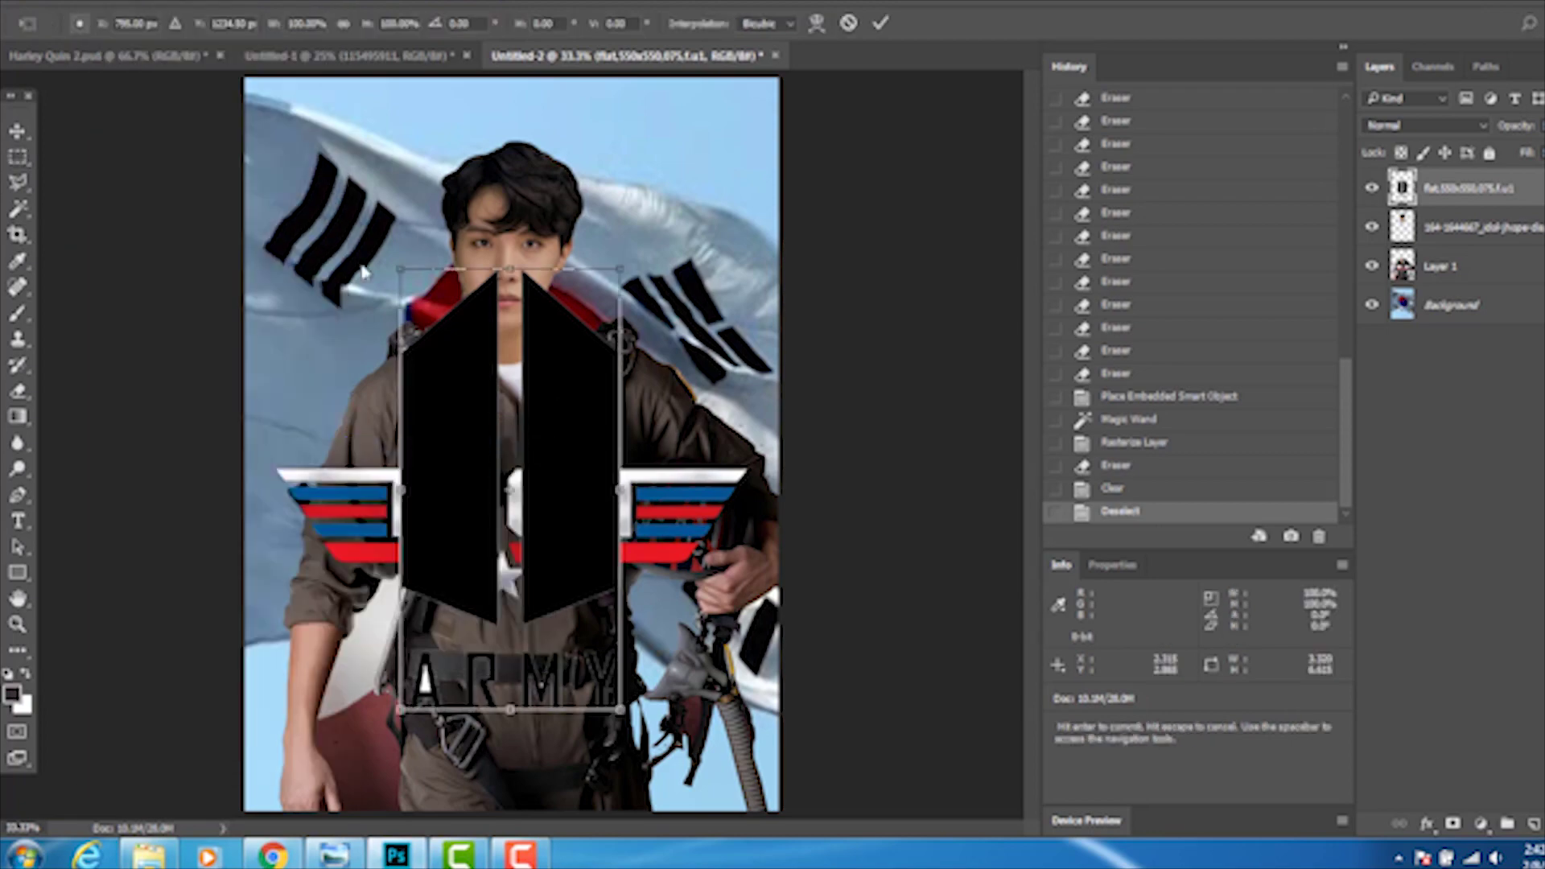
left_click_drag(567, 548, 503, 591)
key("Return")
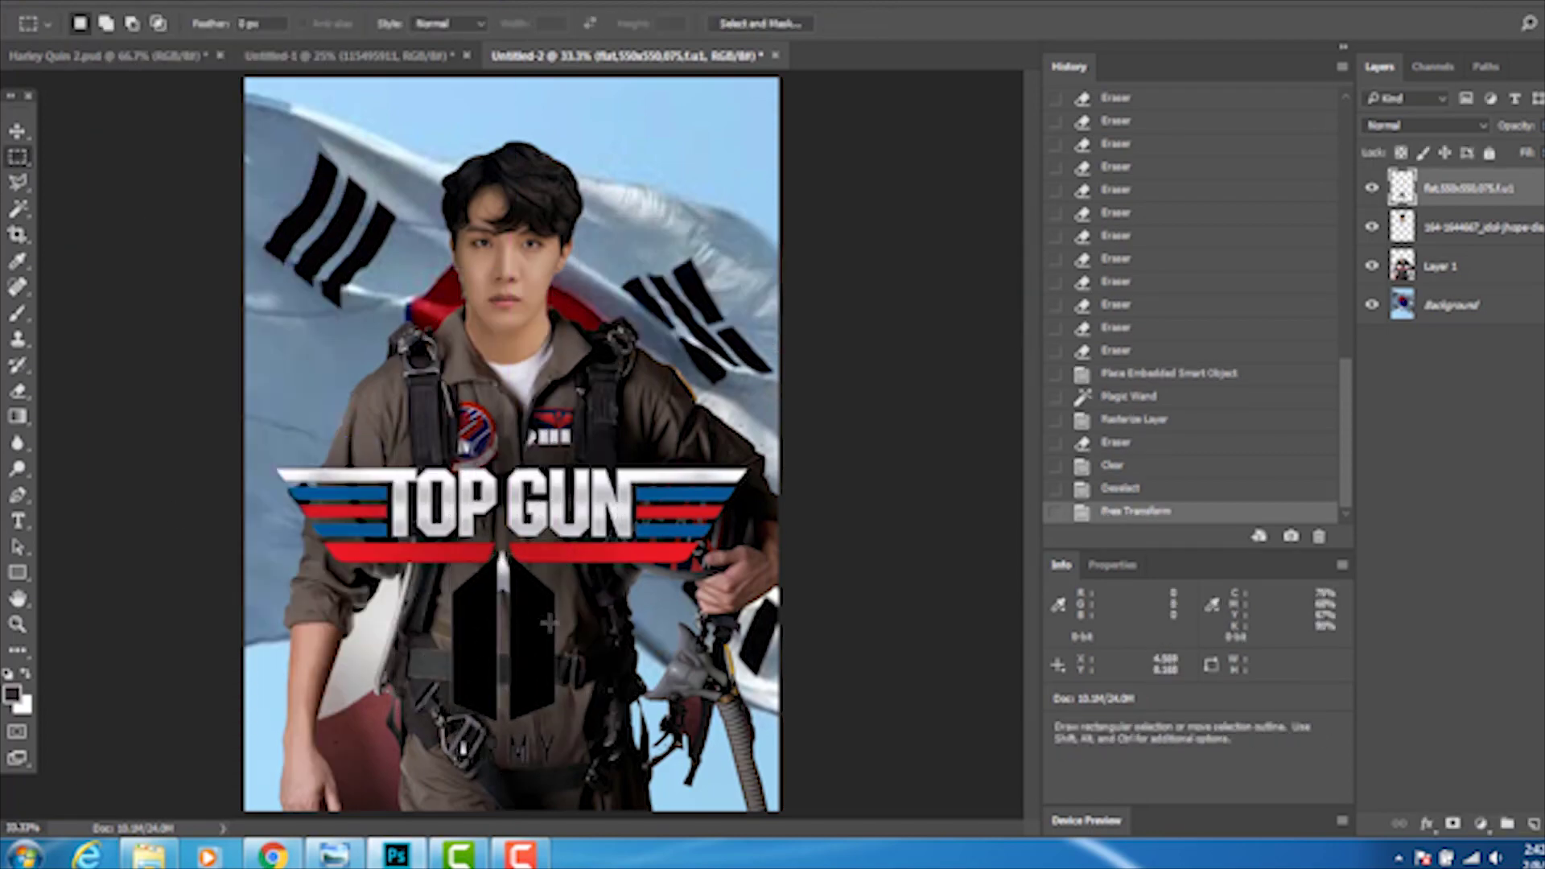
key("z")
left_click(502, 635)
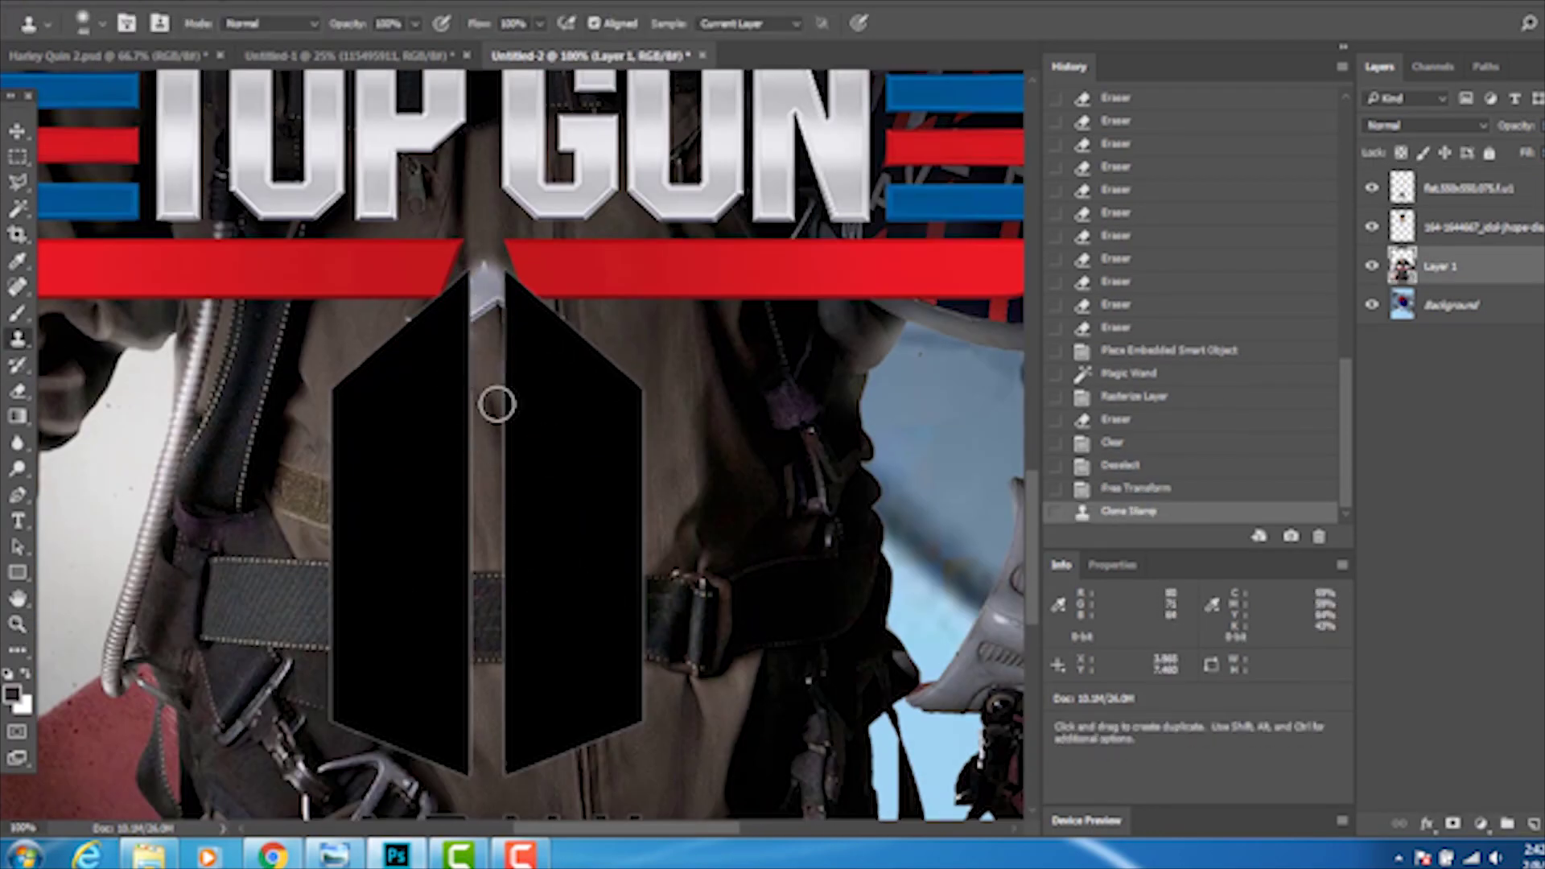
Shift the logo up to reveal the ARMY lettering and fit the whole poster in view
key("v")
key("shift+Up")
key("shift+Up")
key("shift+Up")
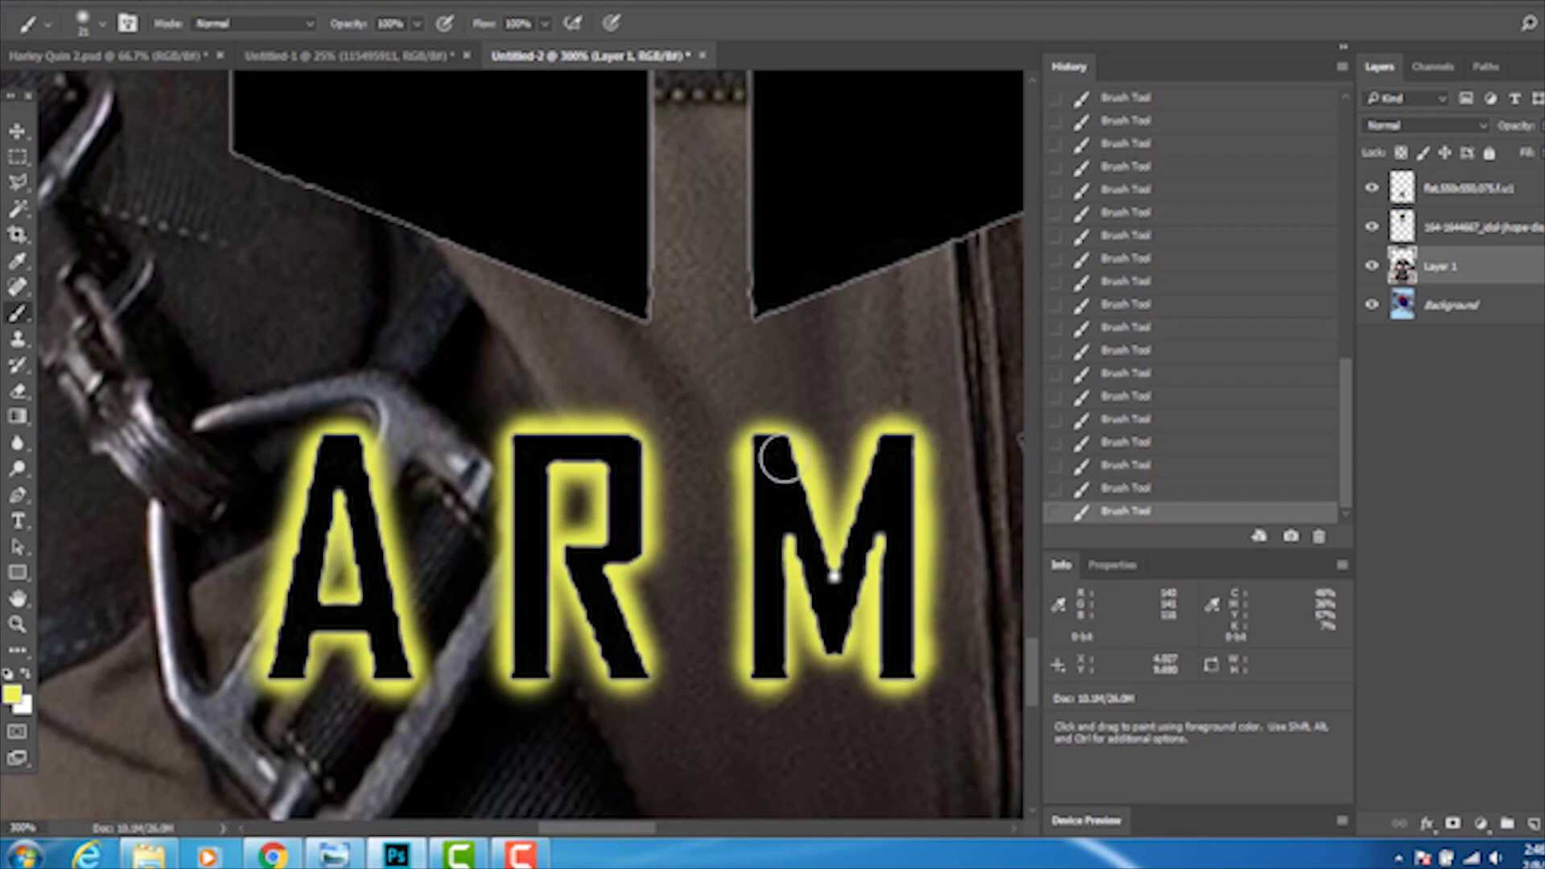
scroll(549, 479, "right", 5)
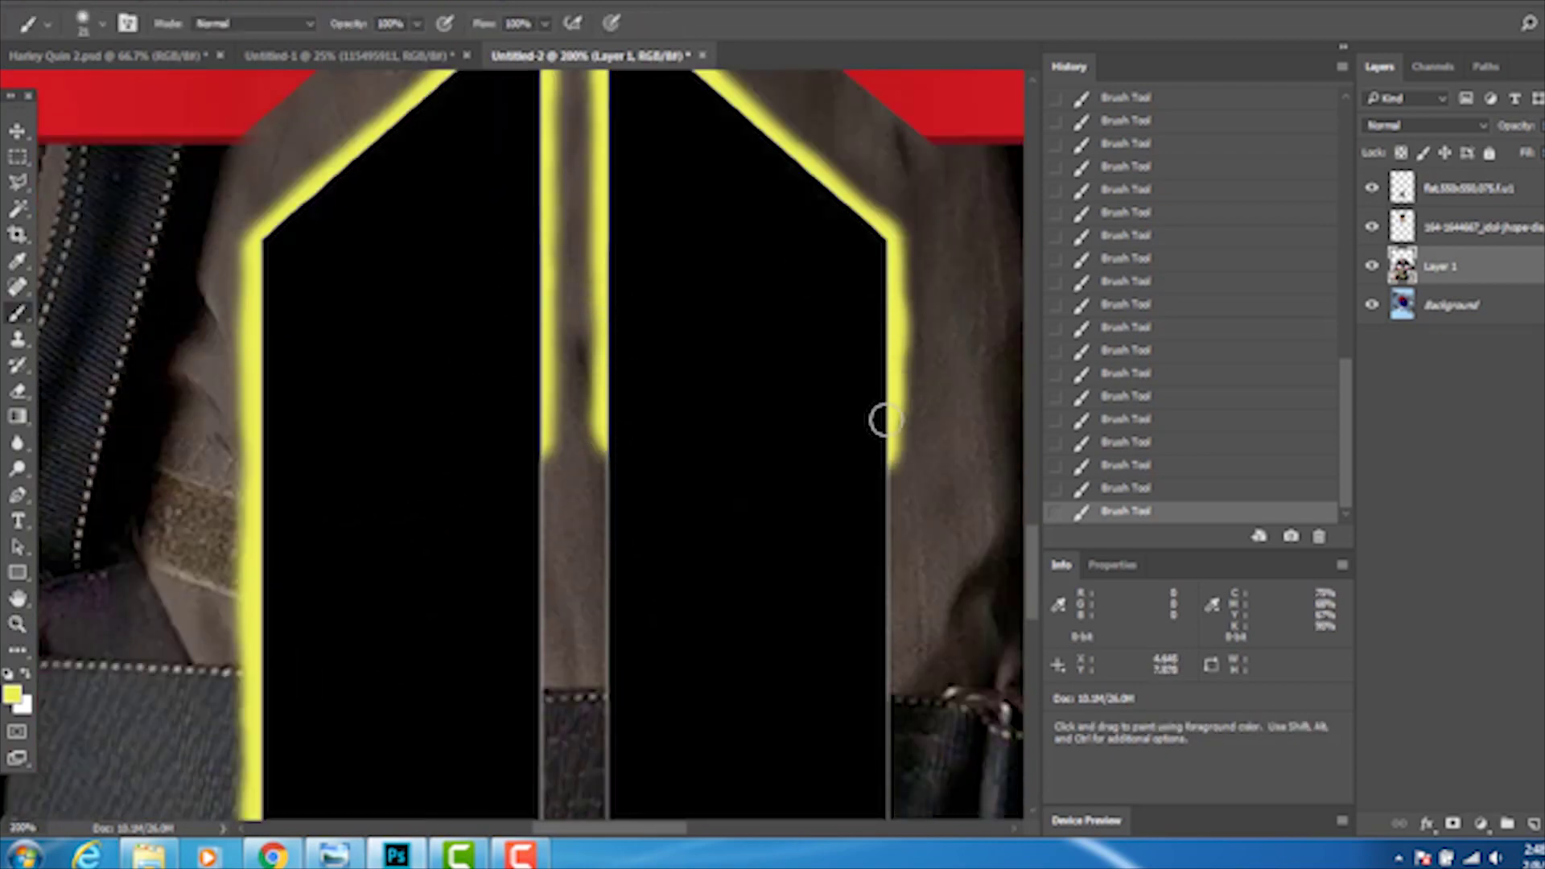
key("z")
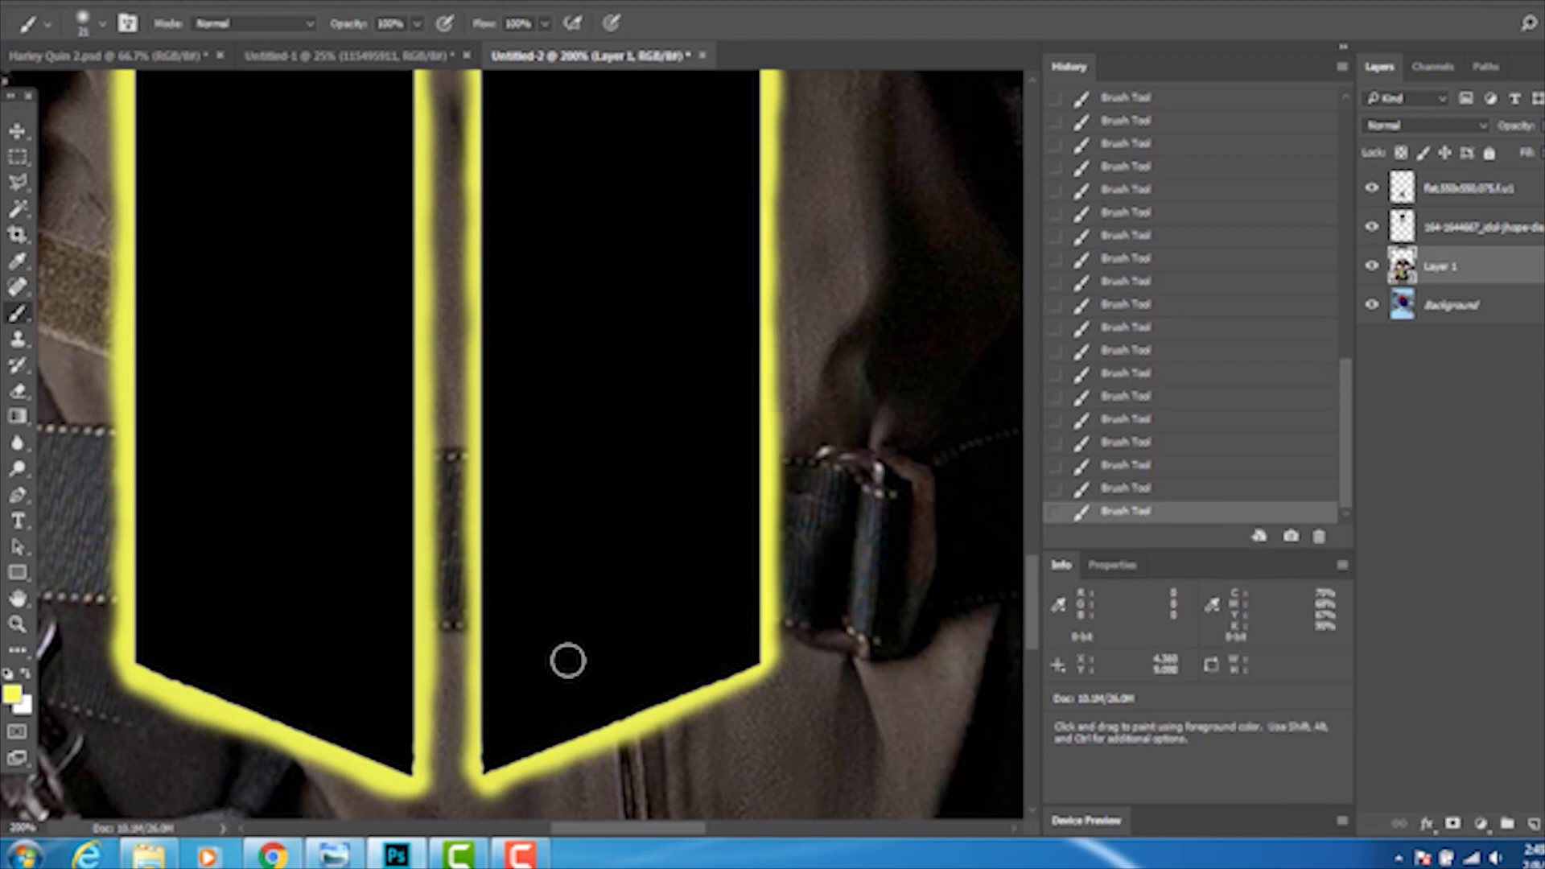
scroll(403, 323, "up", 5)
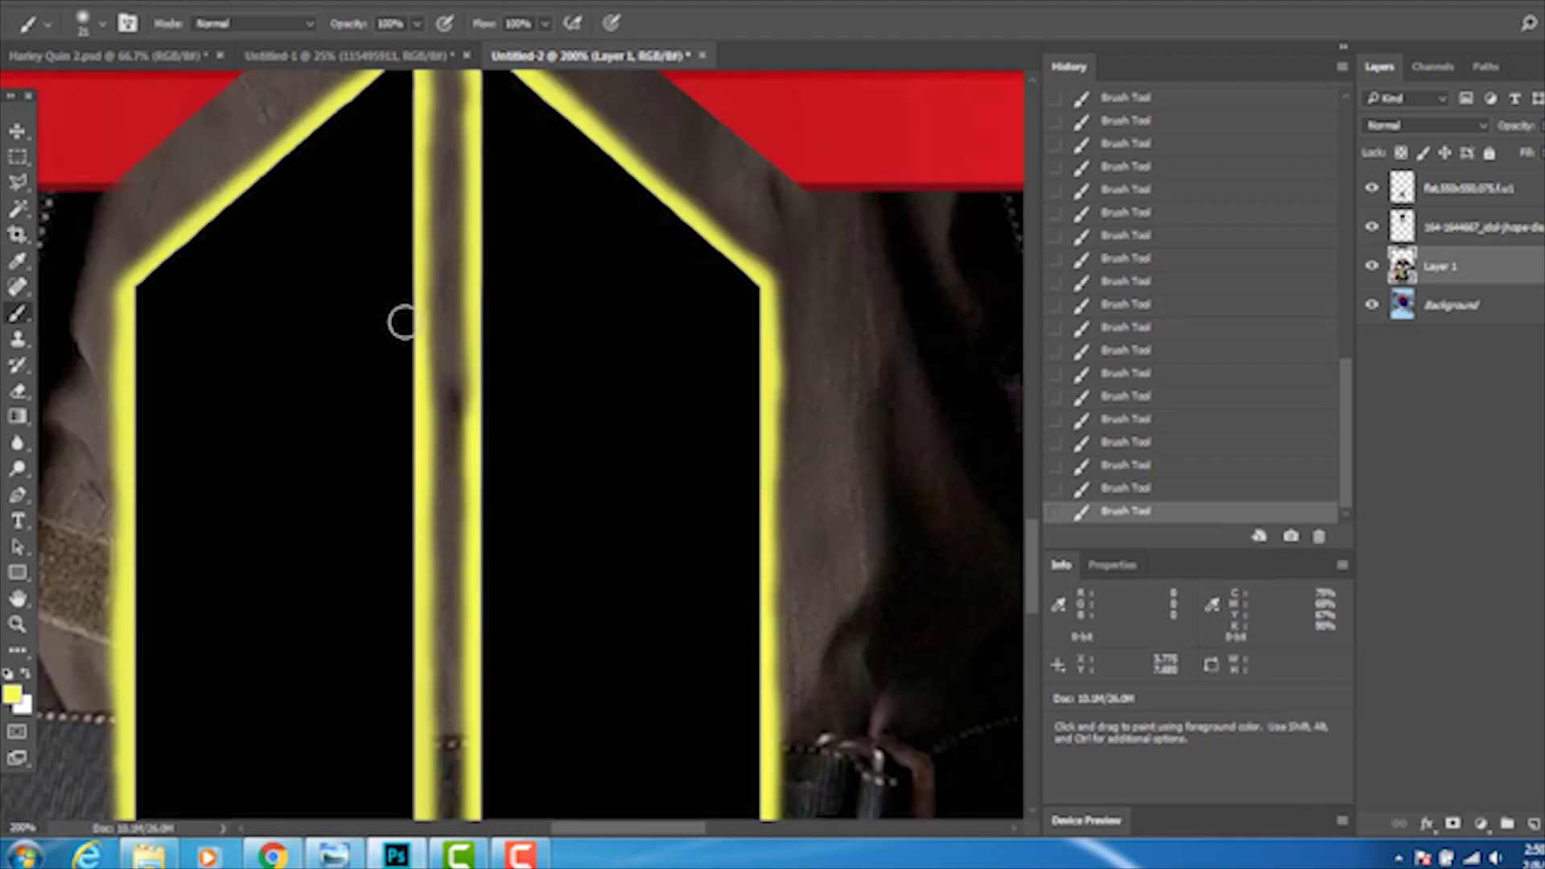
scroll(664, 301, "up", 3)
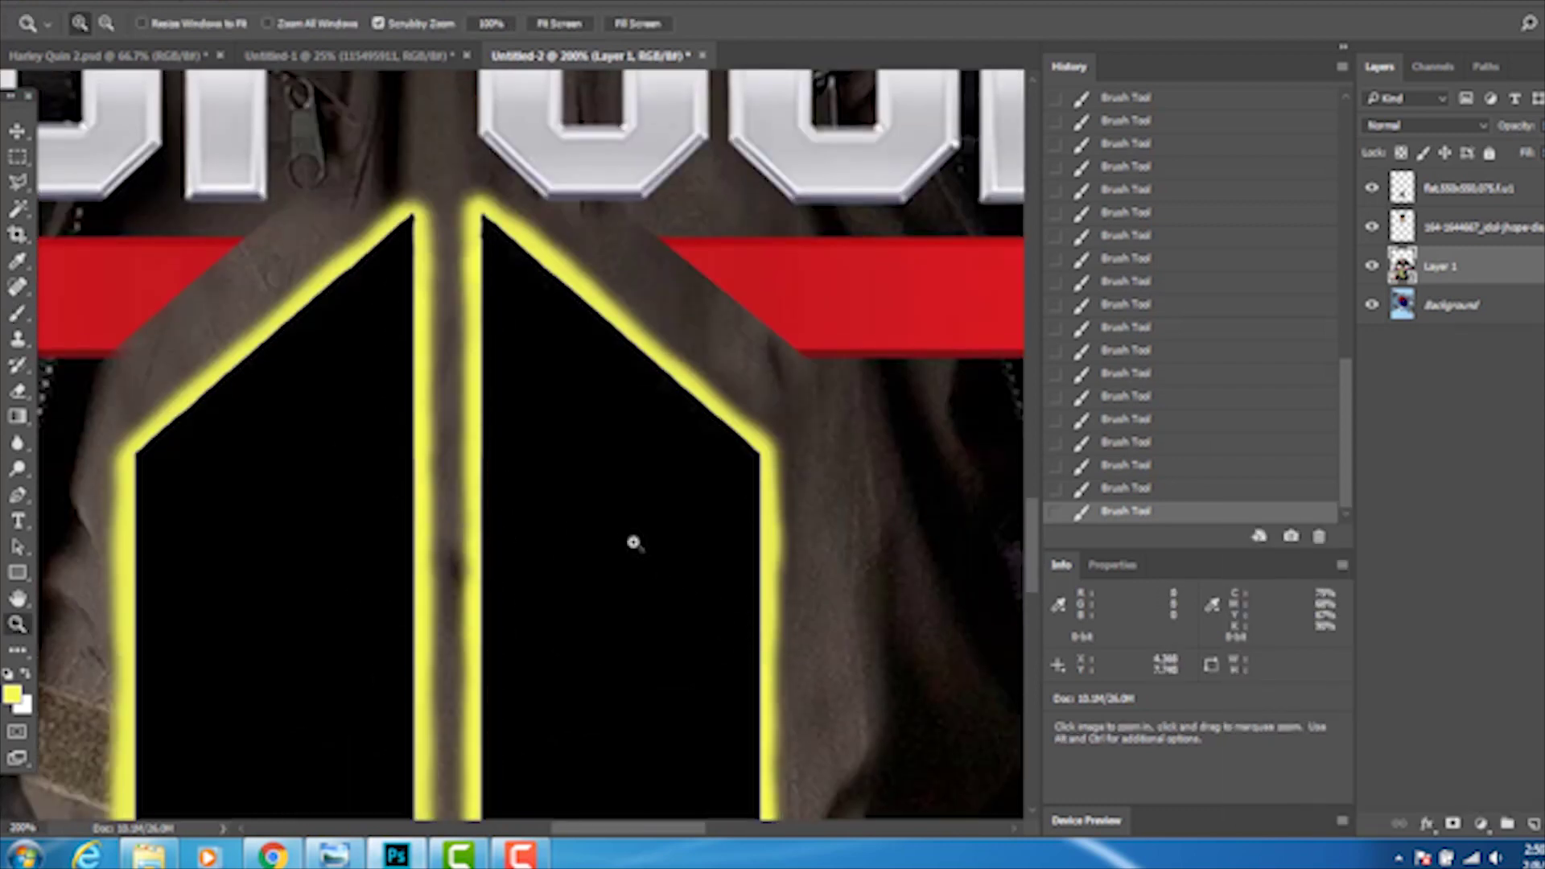
key("ctrl+0")
Erase the left part of the jets image with a 400 px eraser to reveal the flag
left_click(162, 91)
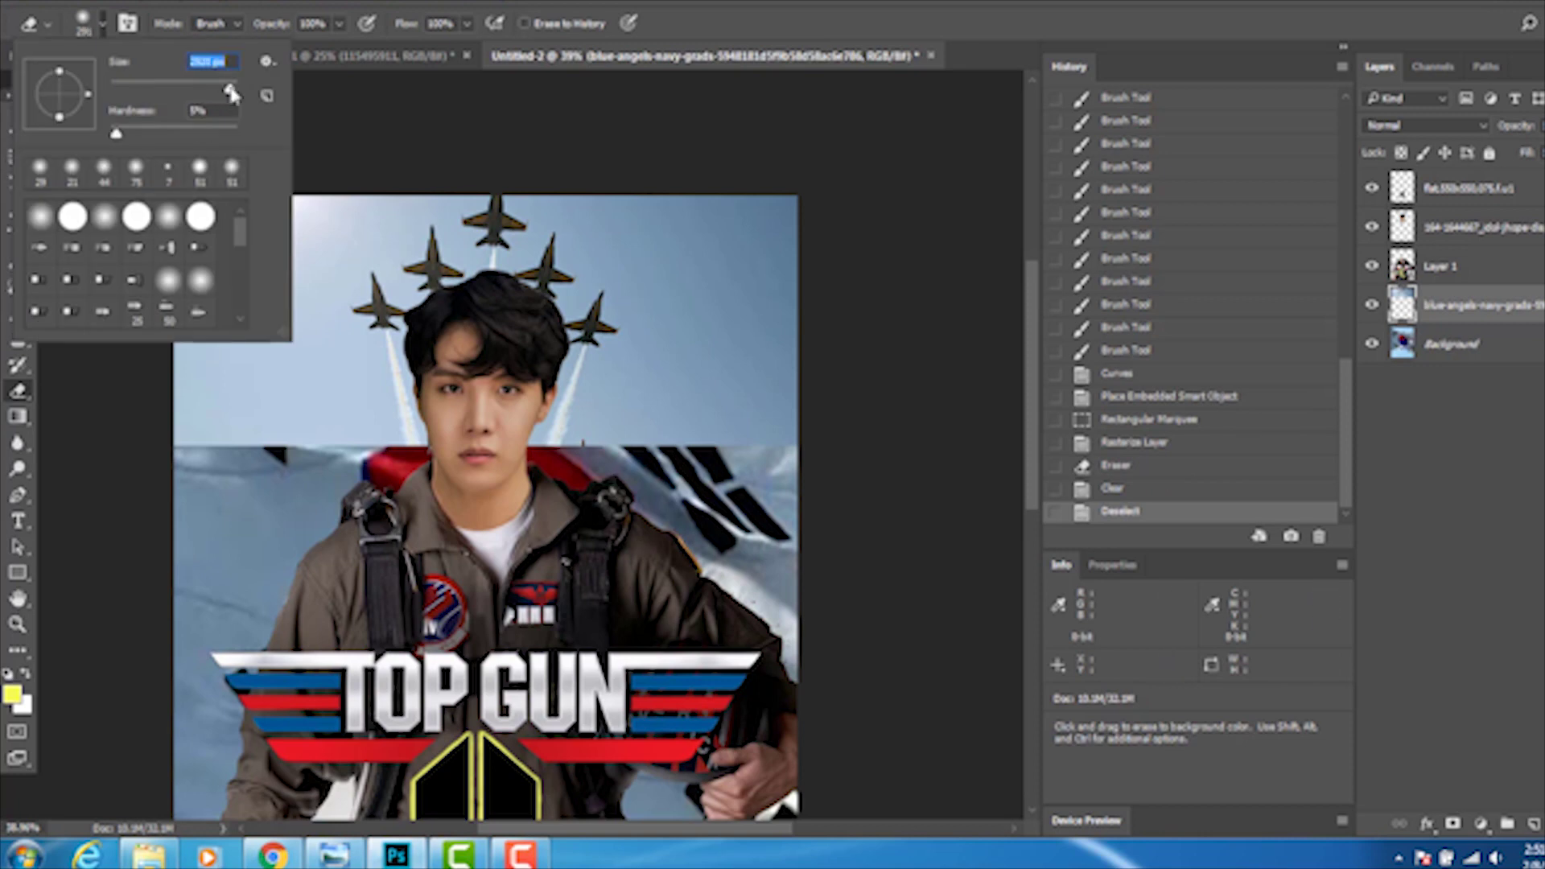
left_click_drag(231, 94, 238, 94)
key("Return")
mouse_move(448, 469)
left_mouse_down()
mouse_move(200, 345)
mouse_move(265, 281)
mouse_move(201, 418)
left_mouse_up()
Widen the top of the jets image with an Edit > Transform > Perspective distortion
key("m")
left_click_drag(237, 197, 708, 451)
left_click(88, 2)
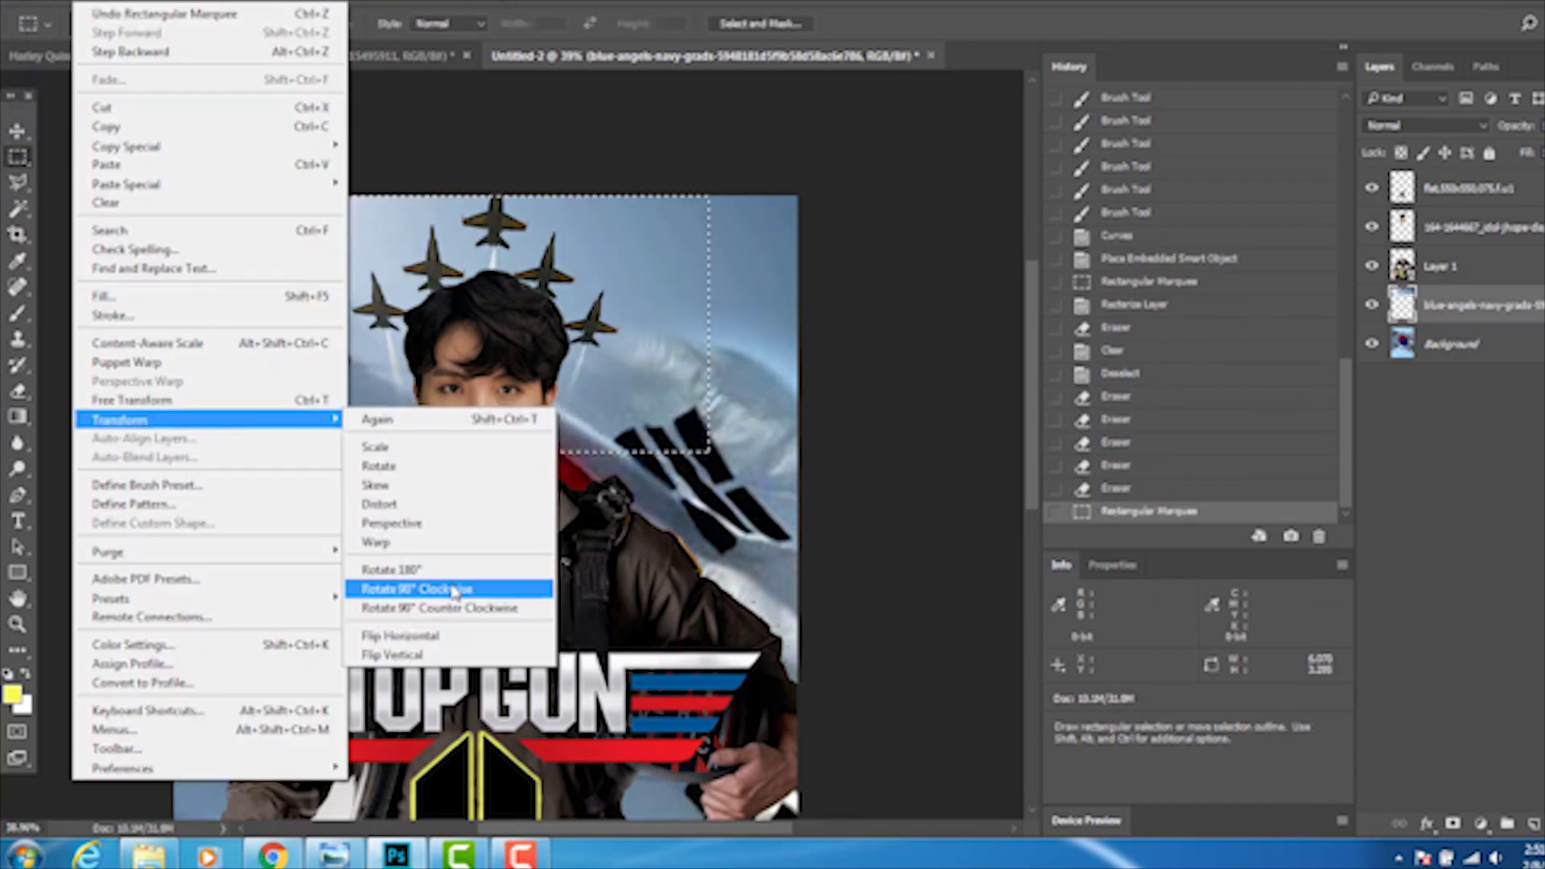
left_click(451, 535)
mouse_move(238, 198)
left_mouse_down()
mouse_move(137, 158)
mouse_move(20, 166)
left_mouse_up()
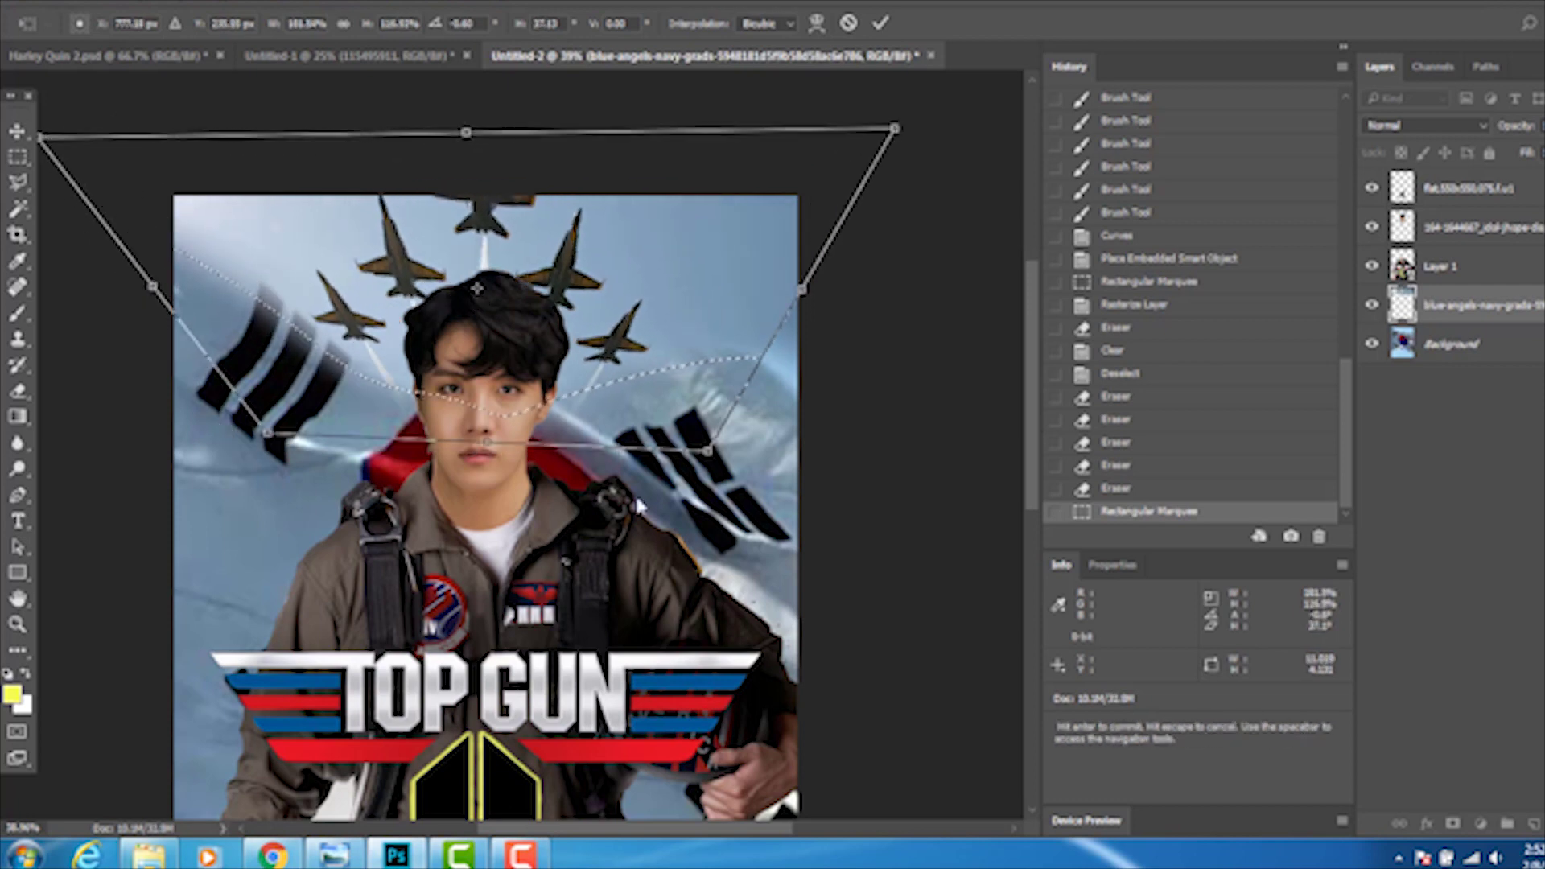
key("Return")
key("ctrl+d")
Erase the jets image's remaining edges, then undo the last two erase strokes
key("e")
left_click(102, 23)
mouse_move(306, 338)
left_mouse_down()
mouse_move(247, 266)
mouse_move(797, 322)
left_mouse_up()
mouse_move(690, 426)
left_mouse_down()
mouse_move(642, 344)
mouse_move(571, 315)
left_mouse_up()
left_click(92, 4)
left_click(120, 48)
key("ctrl+alt+z")
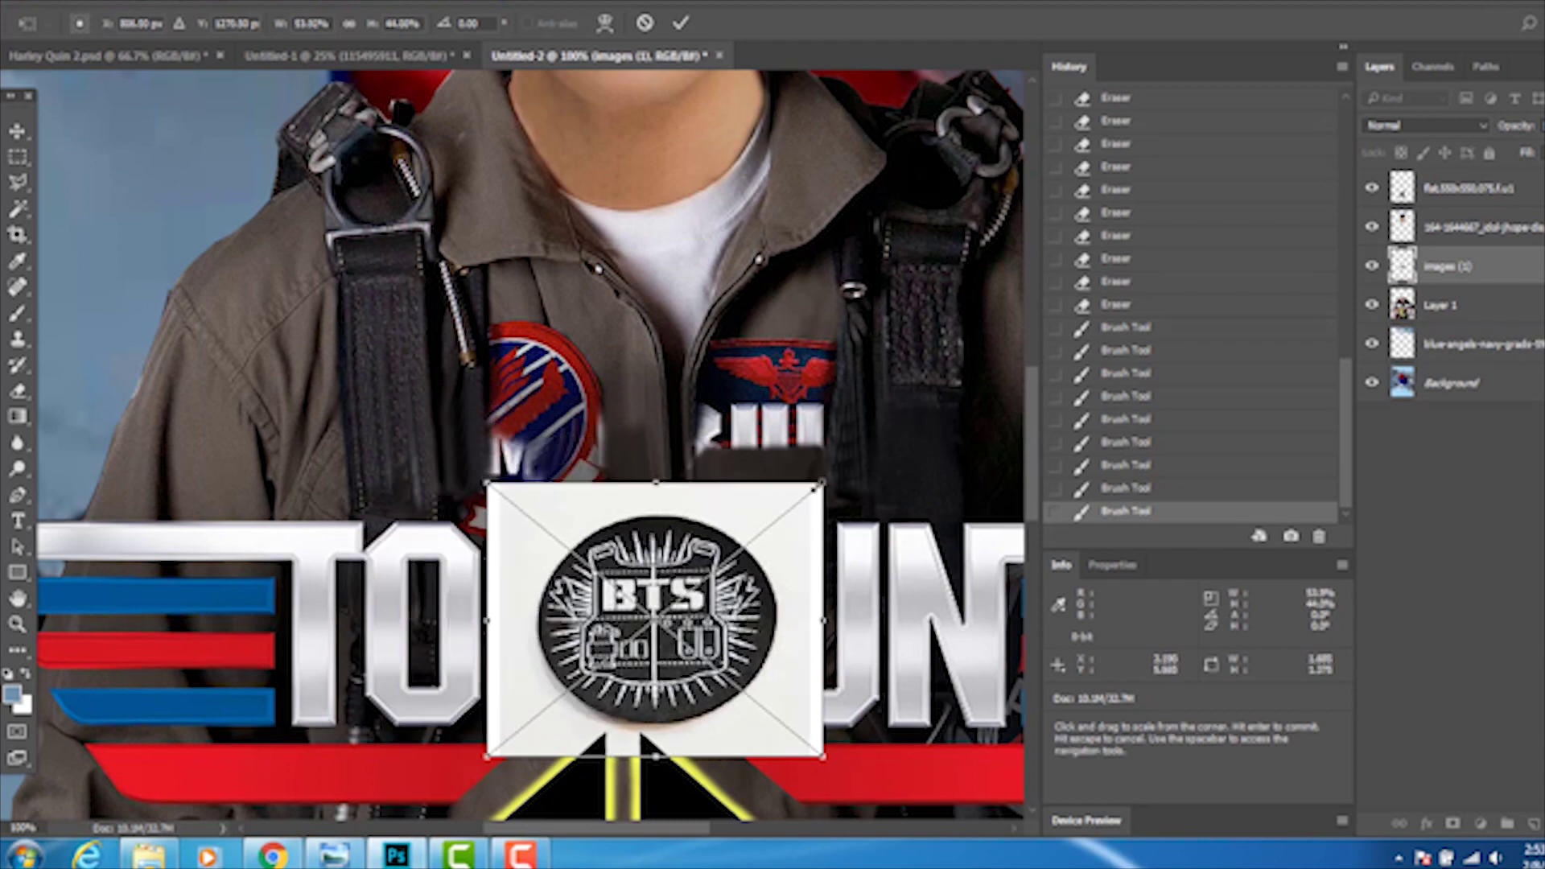
Place the round BTS patch, darken it with Curves and delete its white background
key("Return")
key("ctrl+plus")
key("ctrl+m")
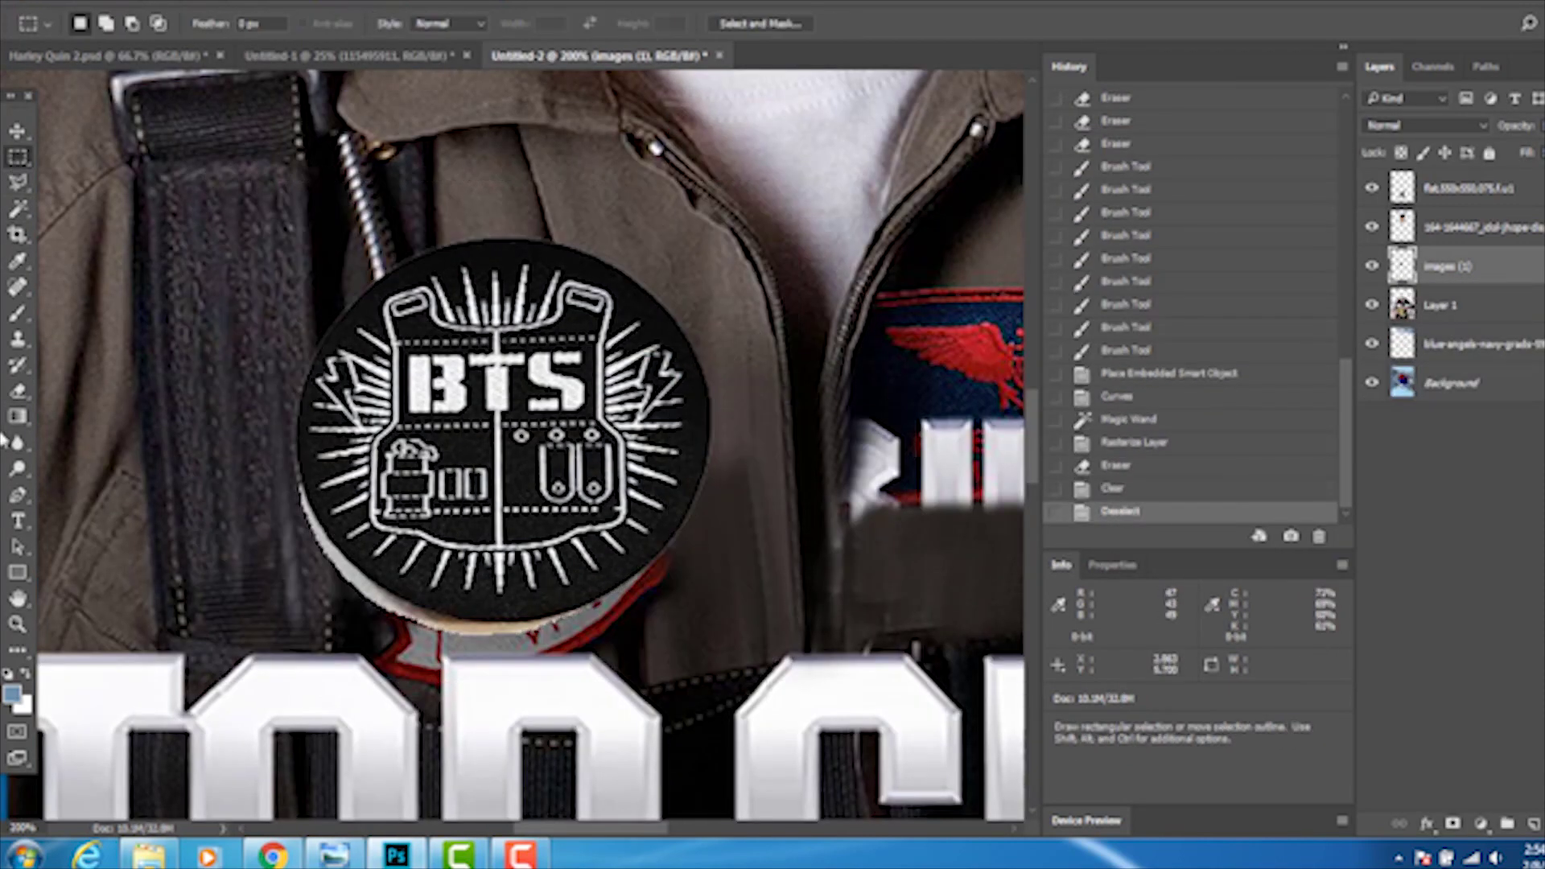
key("Delete")
key("ctrl+d")
Move the round BTS patch onto the chest and shrink it over the squadron patch
left_click_drag(502, 427, 479, 451)
left_click(455, 442)
key("Return")
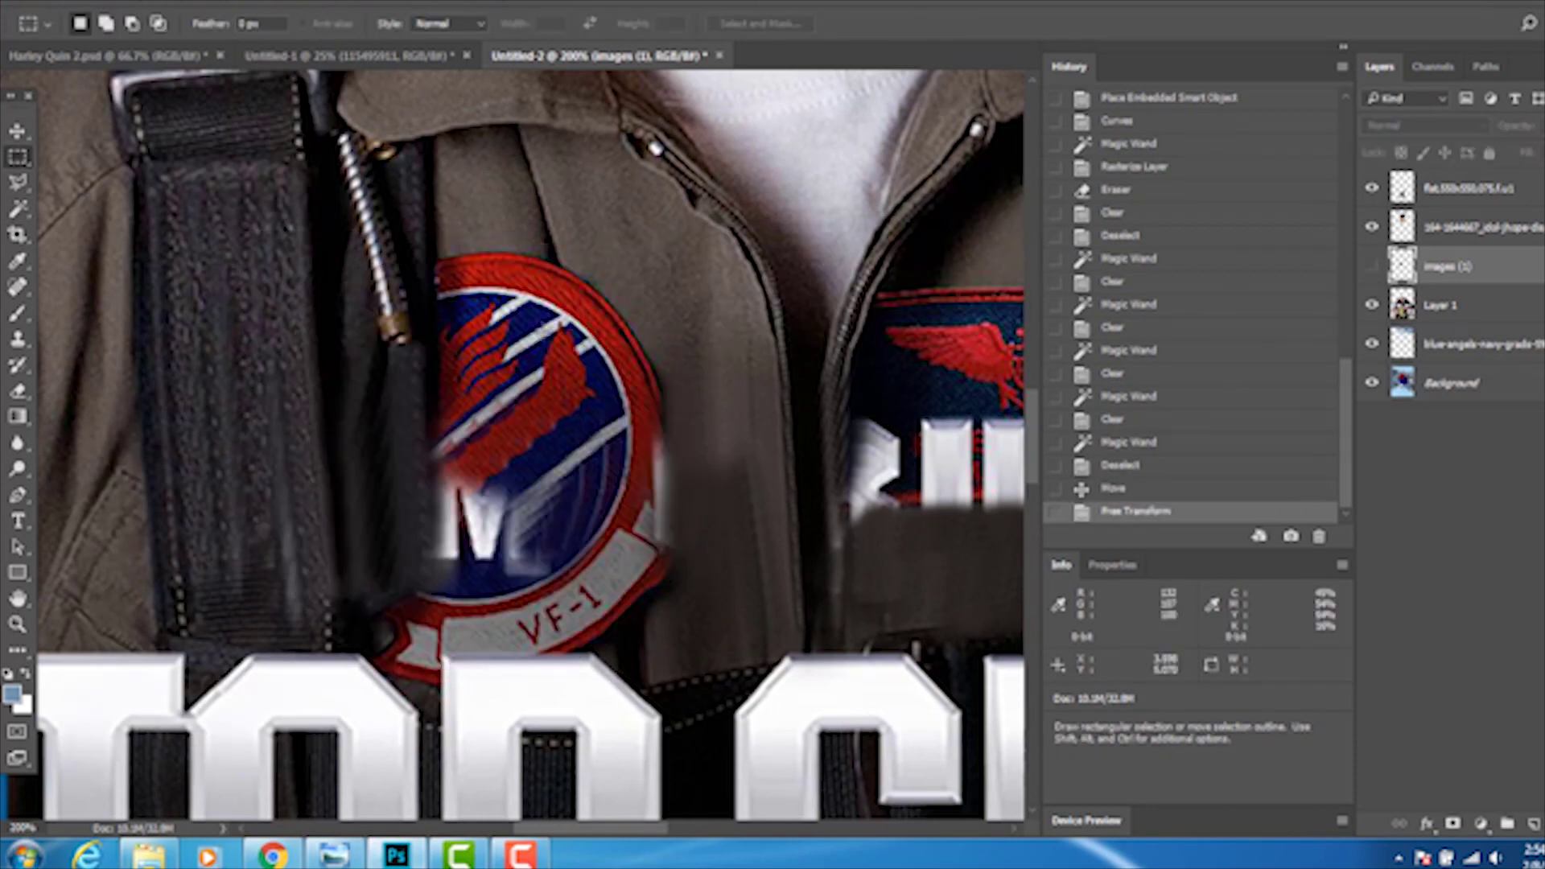
left_click_drag(483, 450, 535, 454)
key("ctrl+t")
left_click_drag(761, 459, 748, 447)
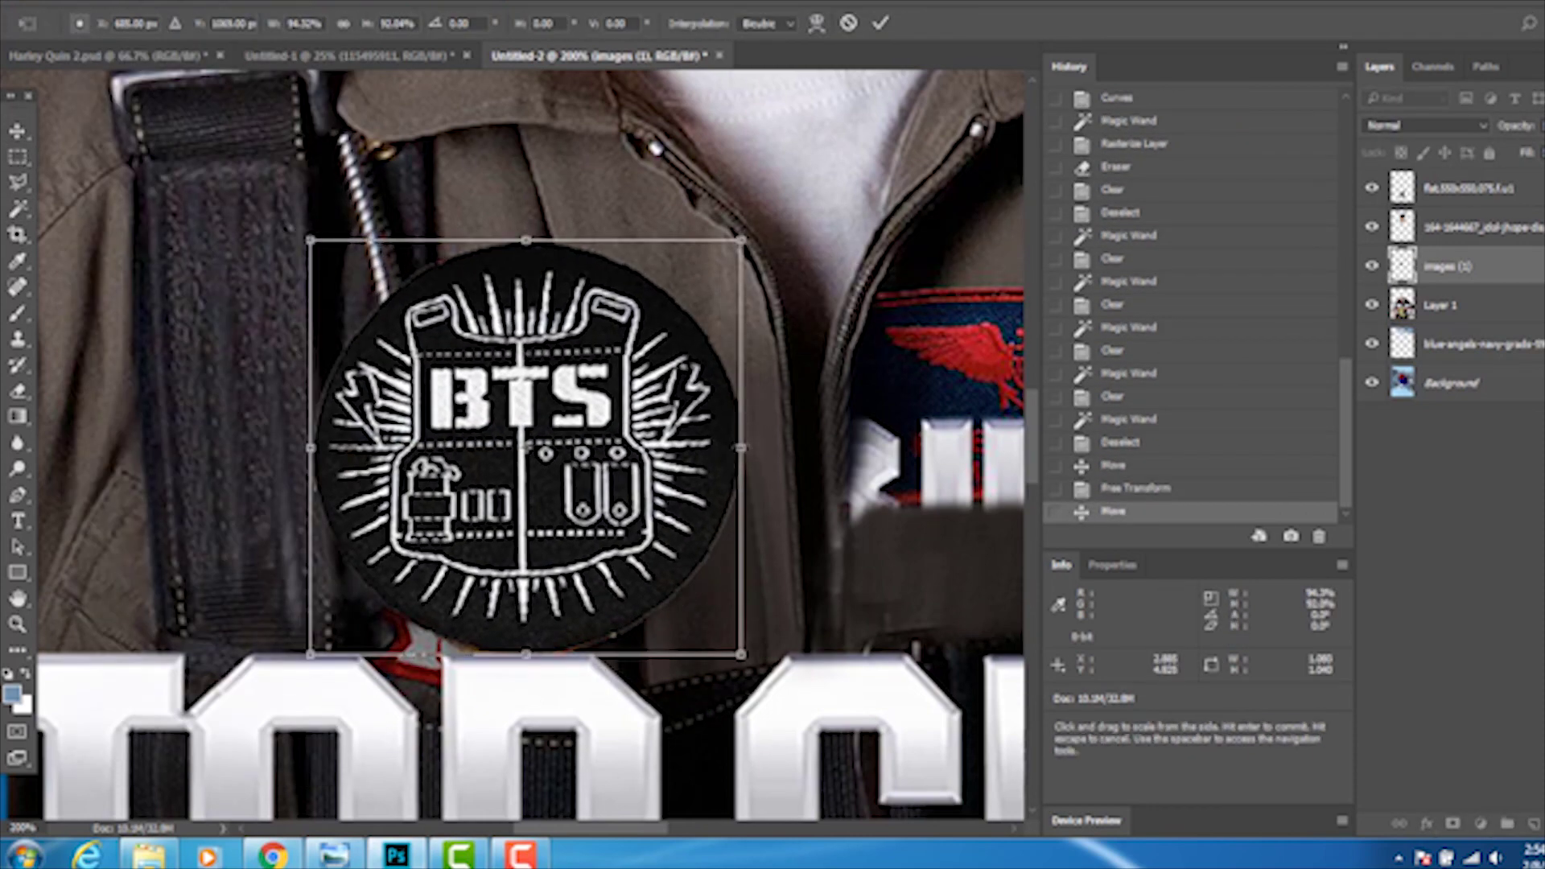
key("Return")
Hide the patch layer and clear the leftover area with a Polygonal Lasso selection
key("m")
left_click(1372, 266)
key("l")
left_click(426, 206)
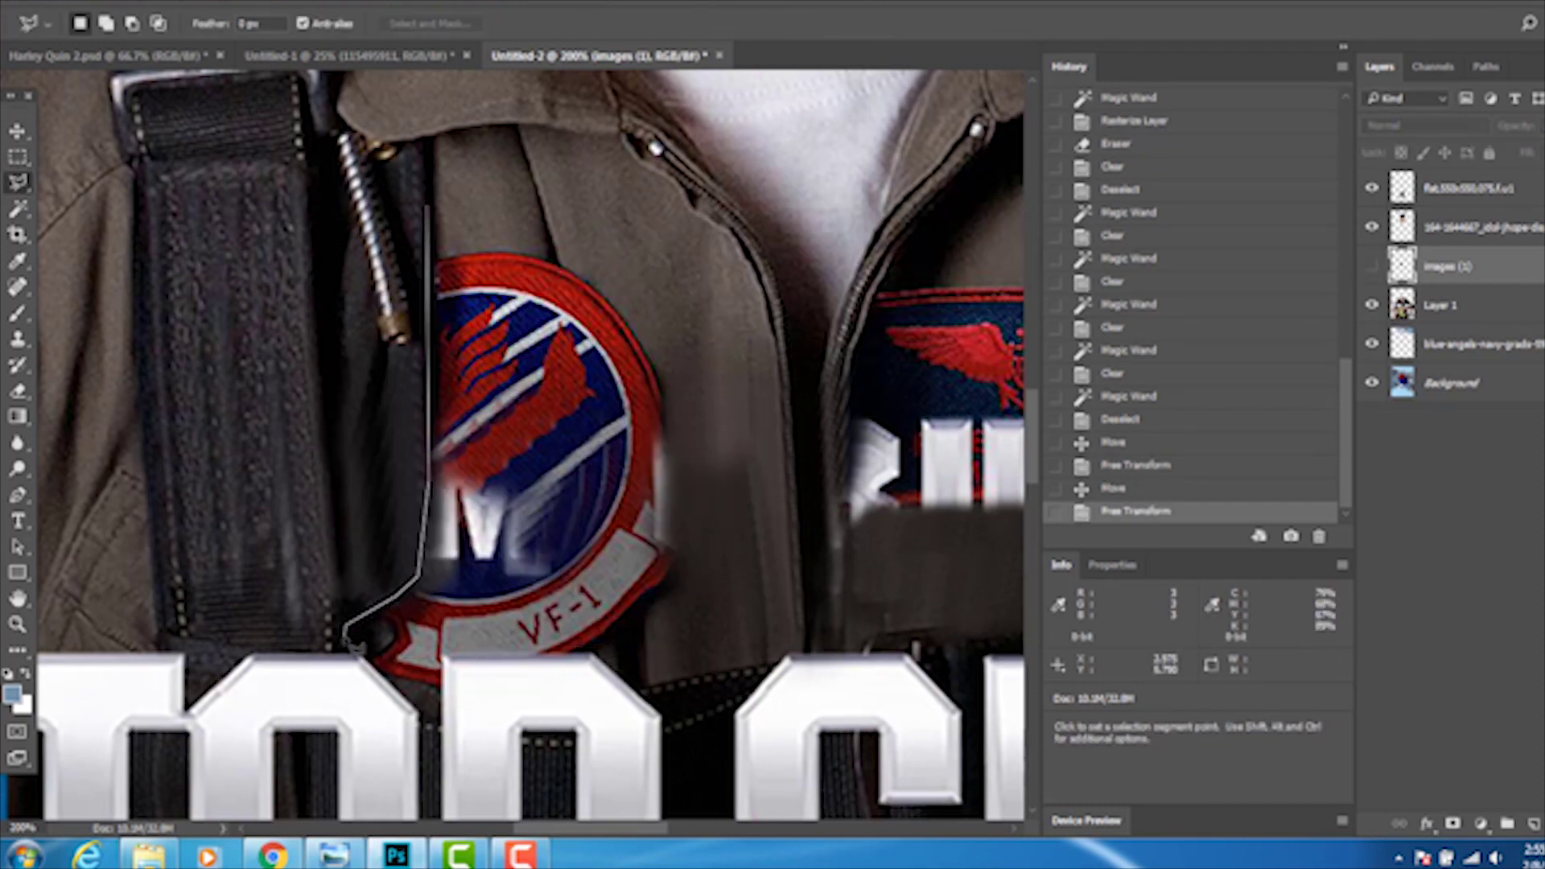
double_click(341, 650)
key("Delete")
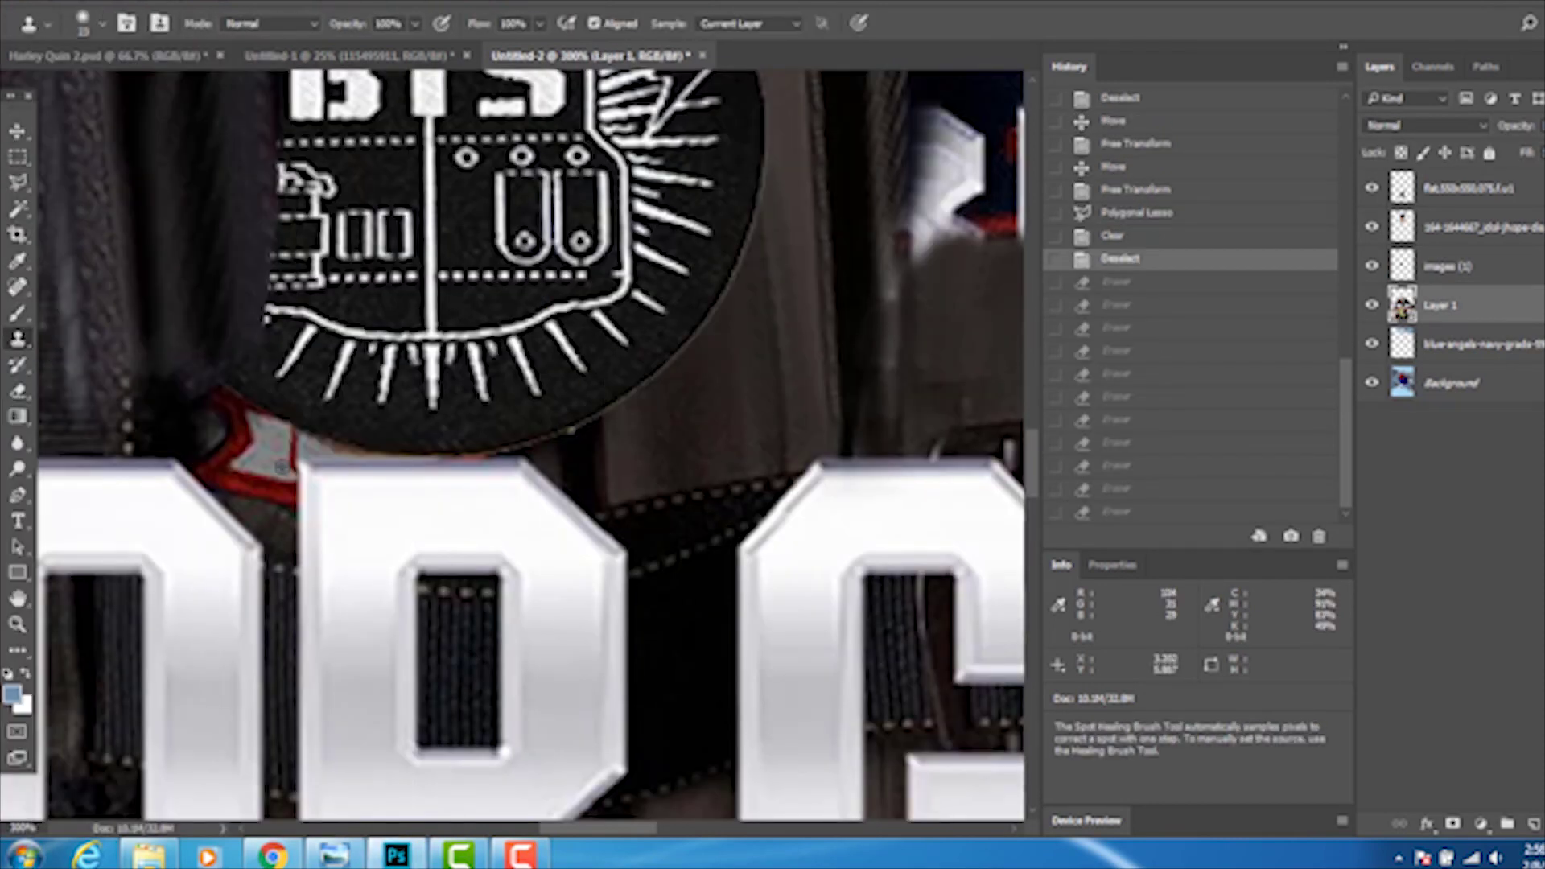
Paint over the old patch's leftover red and white edge, then zoom out to the chest
left_click_drag(241, 406, 262, 424)
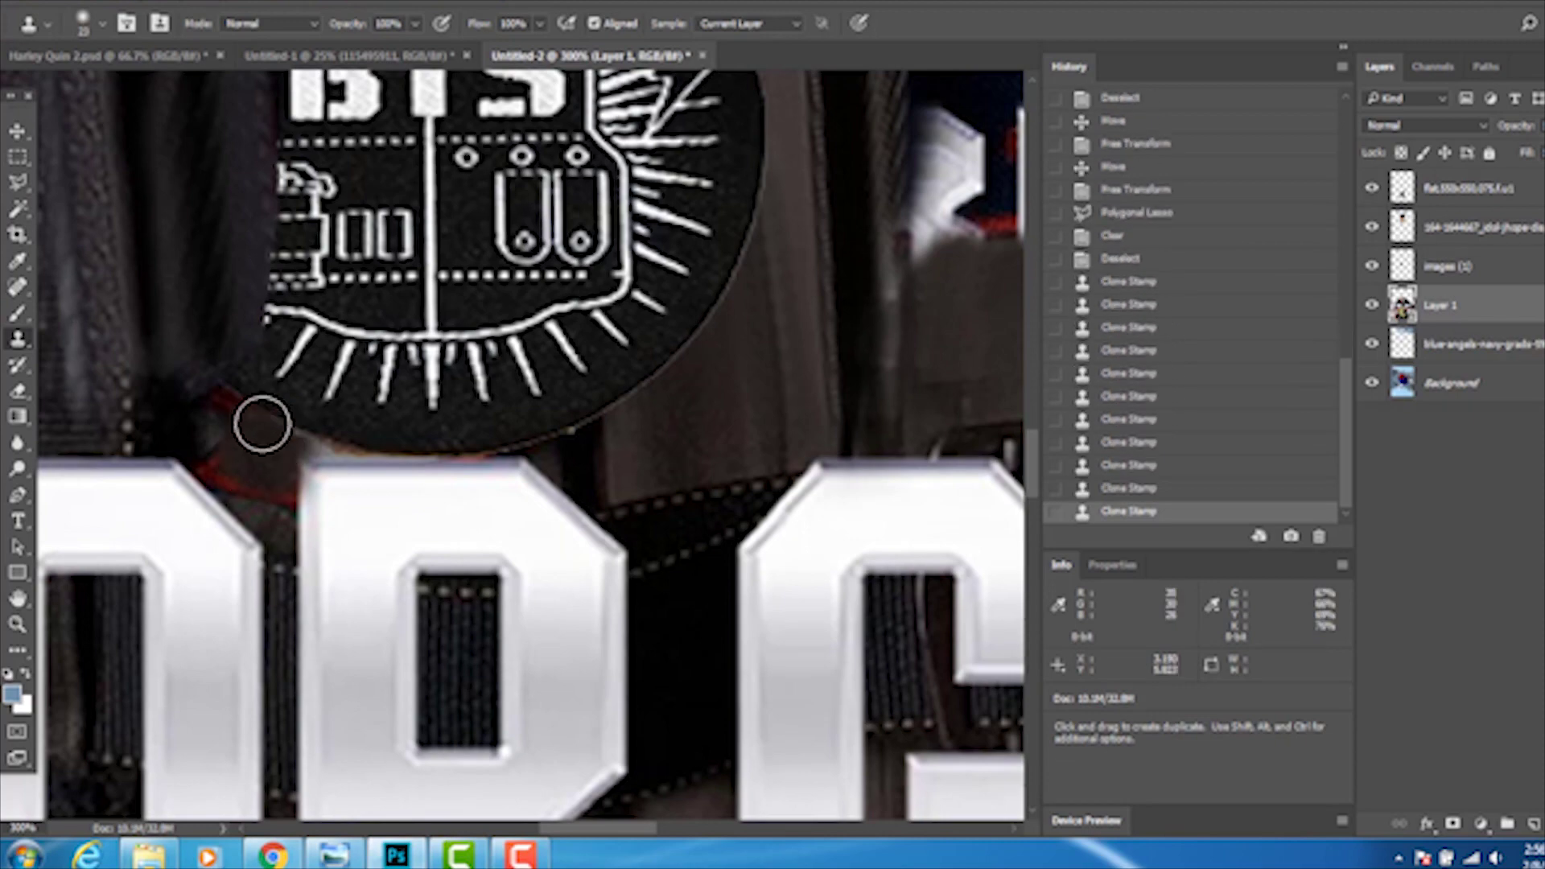
left_click_drag(197, 321, 586, 460)
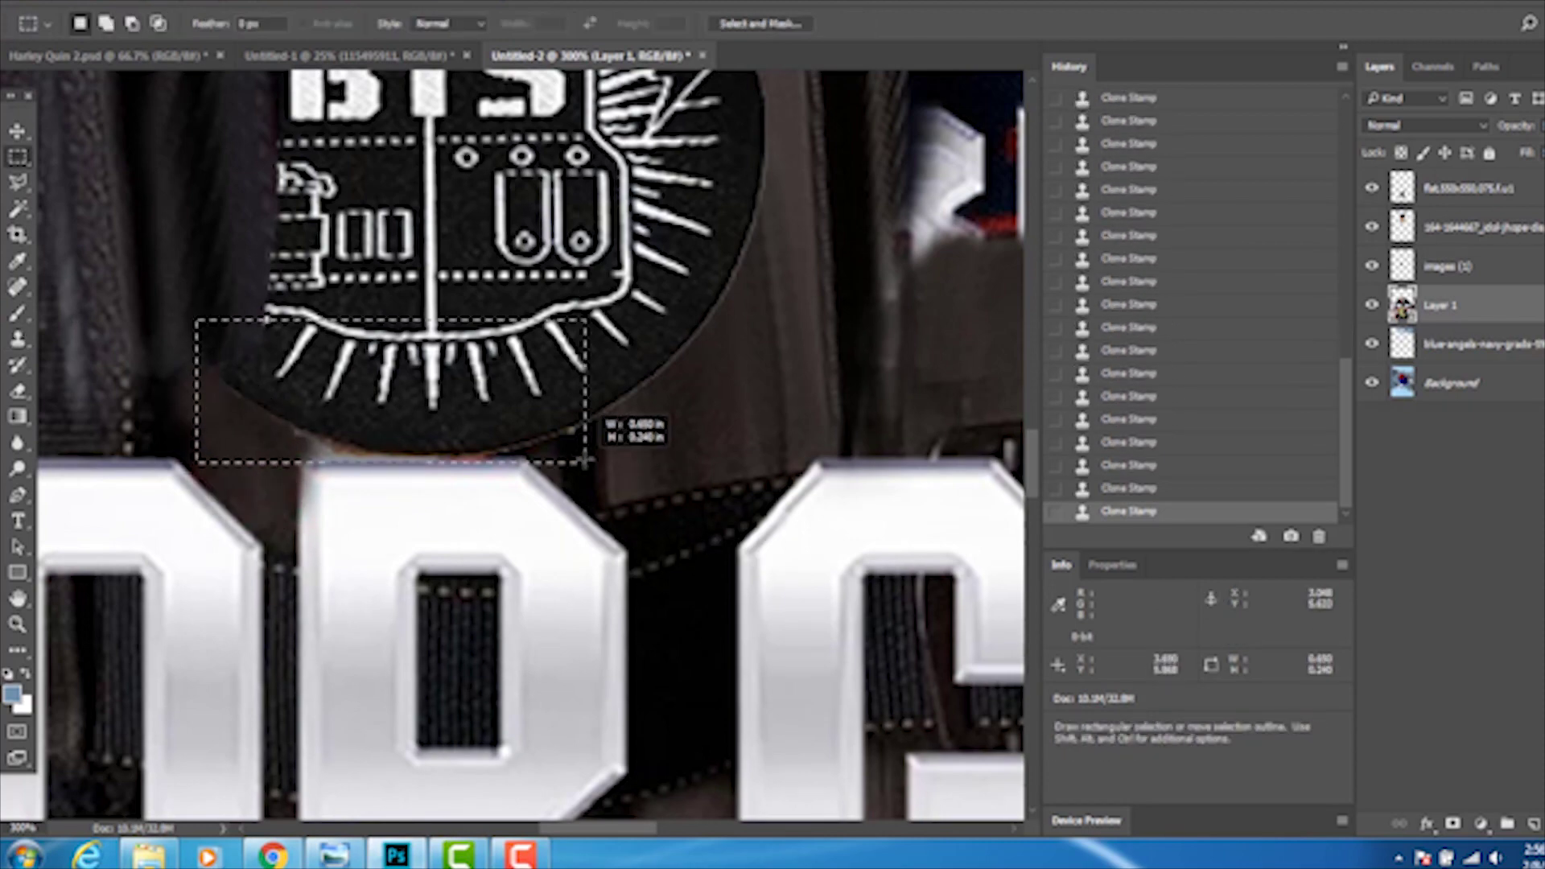
key("z")
key("ctrl+minus")
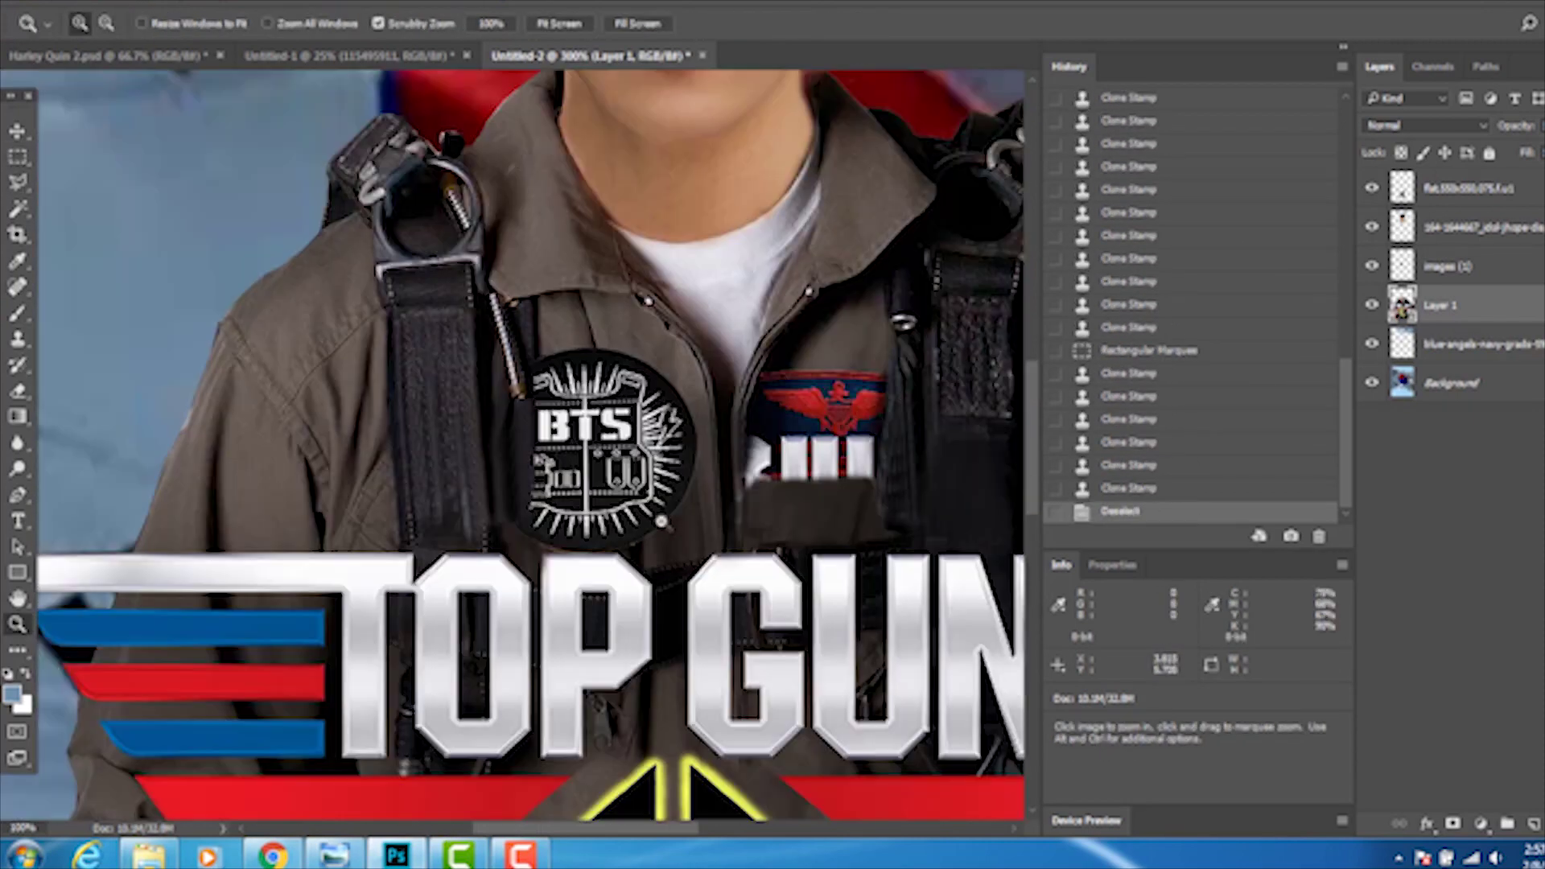
key("ctrl+minus")
left_click(149, 856)
Place the shield BTS patch, shrink it, and delete its lassoed yellow fringe
left_click_drag(893, 131, 316, 356)
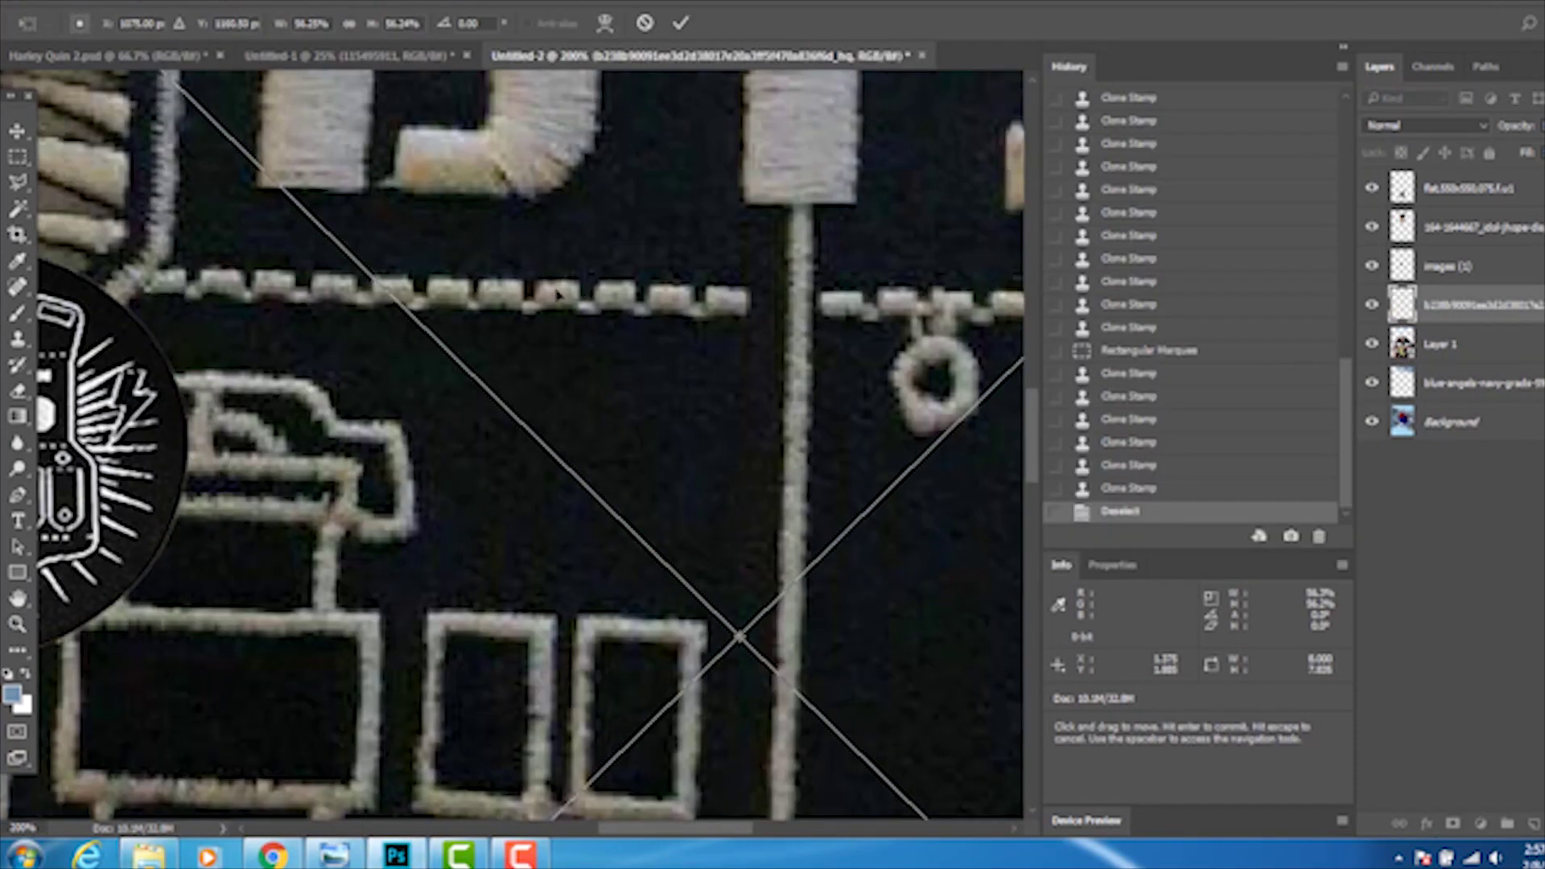
left_click_drag(615, 592, 336, 372)
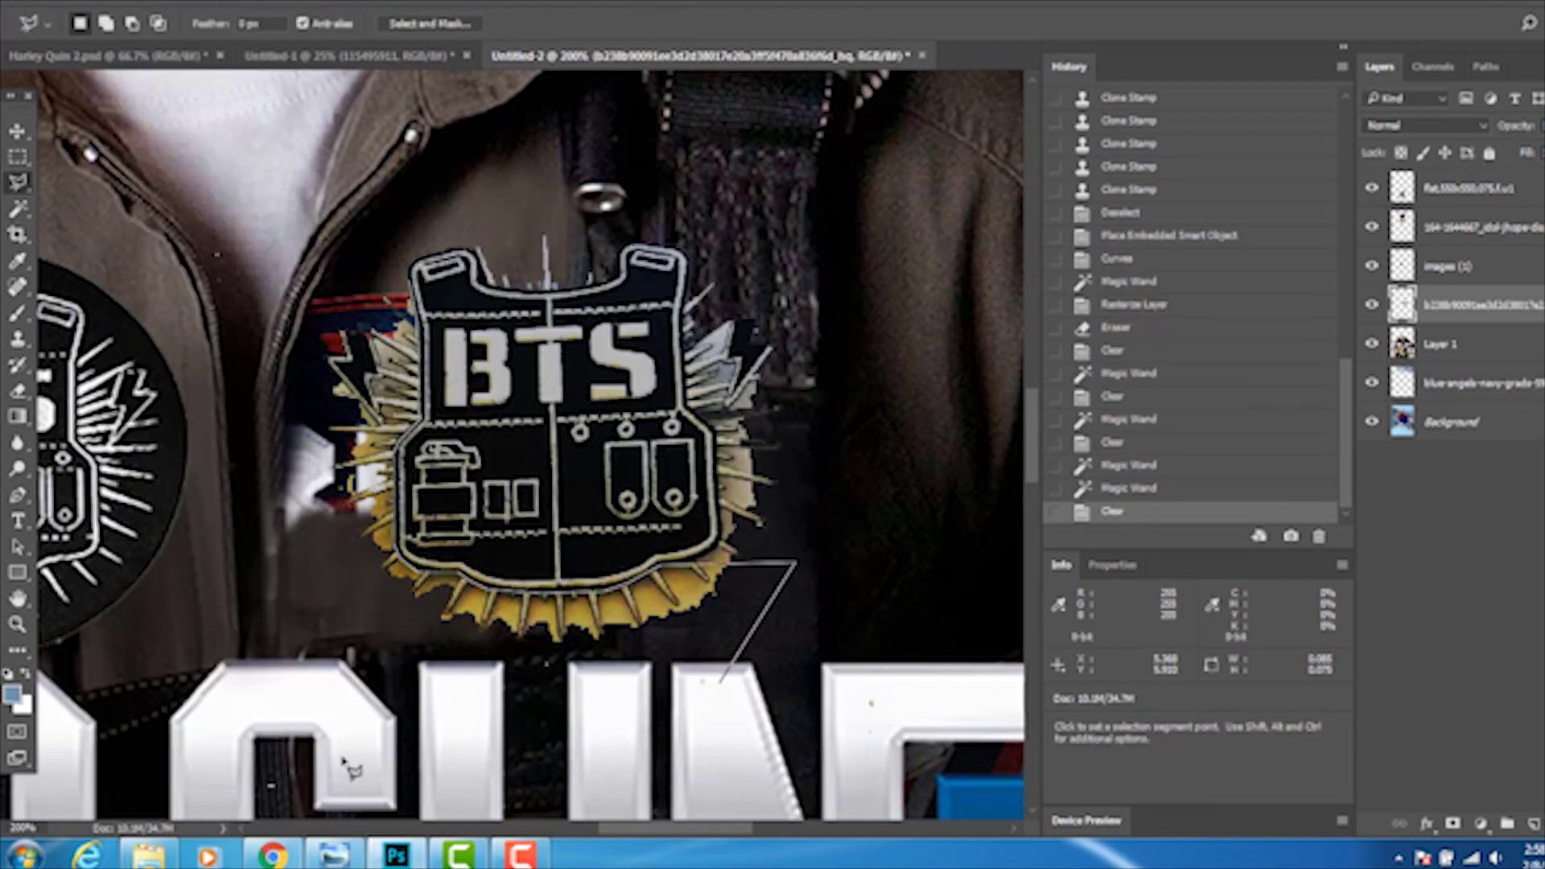
double_click(740, 682)
key("Delete")
key("ctrl+d")
Erase the remaining fringe and white shards beside the shield patch, using a smaller eraser
key("e")
left_click_drag(747, 454, 756, 519)
scroll(700, 386, "up", 2)
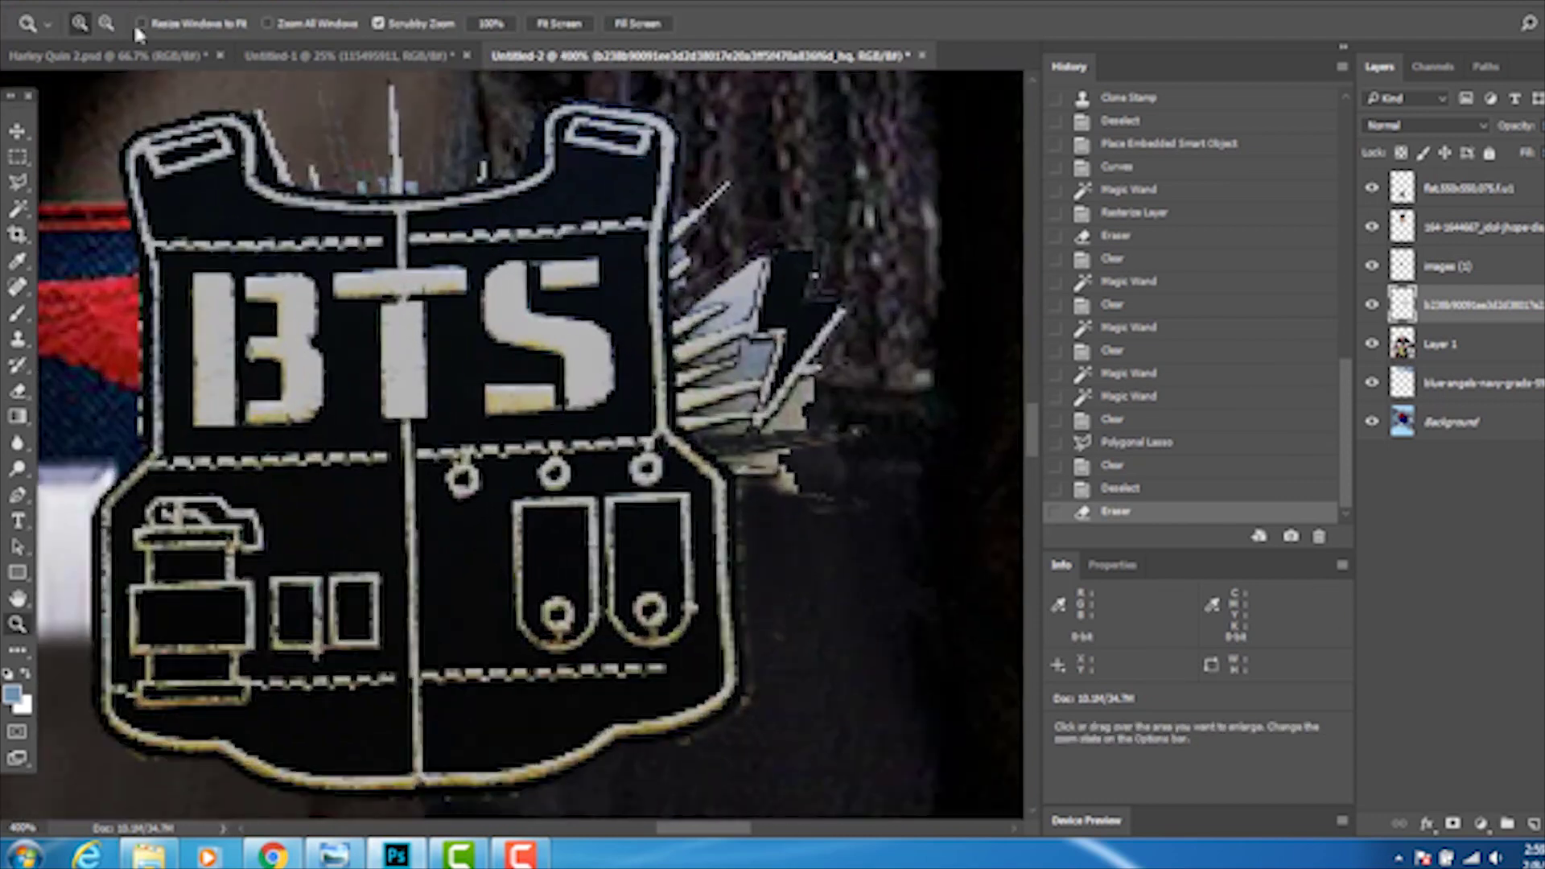
left_click(88, 23)
key("Return")
mouse_move(765, 241)
left_mouse_down()
mouse_move(772, 419)
mouse_move(796, 513)
left_mouse_up()
scroll(1003, 415, "up", 5)
left_click(88, 23)
key("Return")
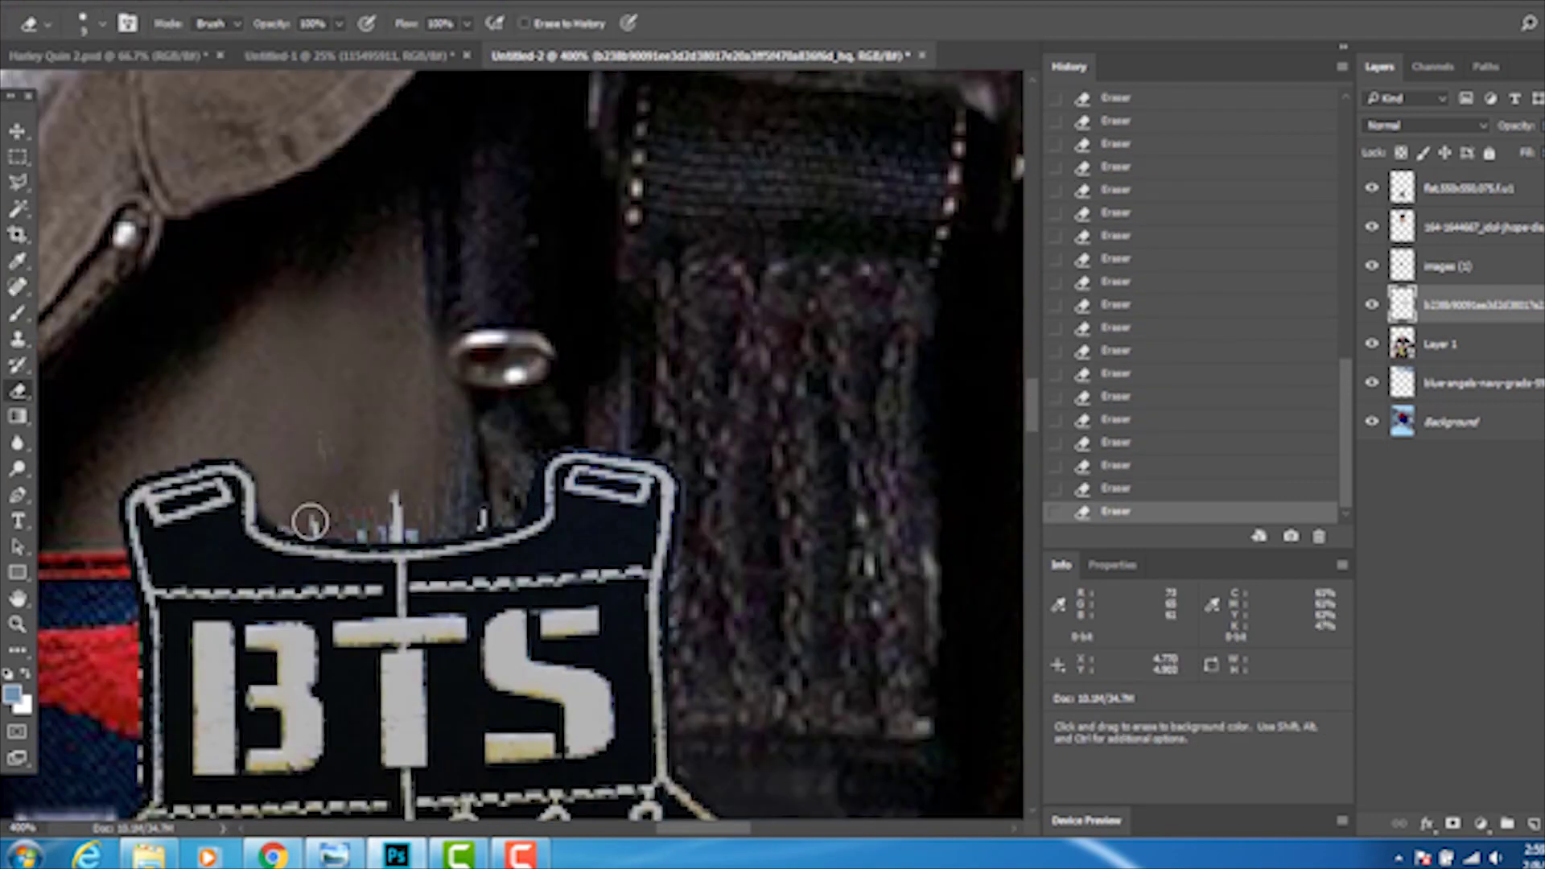
Move the shield patch onto the right chest and commit its transform
key("ctrl+minus")
key("ctrl+minus")
key("v")
left_click_drag(451, 515, 467, 523)
left_click(89, 2)
left_click(378, 445)
key("e")
key("Return")
Zoom in on the two BTS patches and reselect the shield patch layer for edge cleanup
key("ctrl+plus")
key("ctrl+plus")
left_click(366, 461)
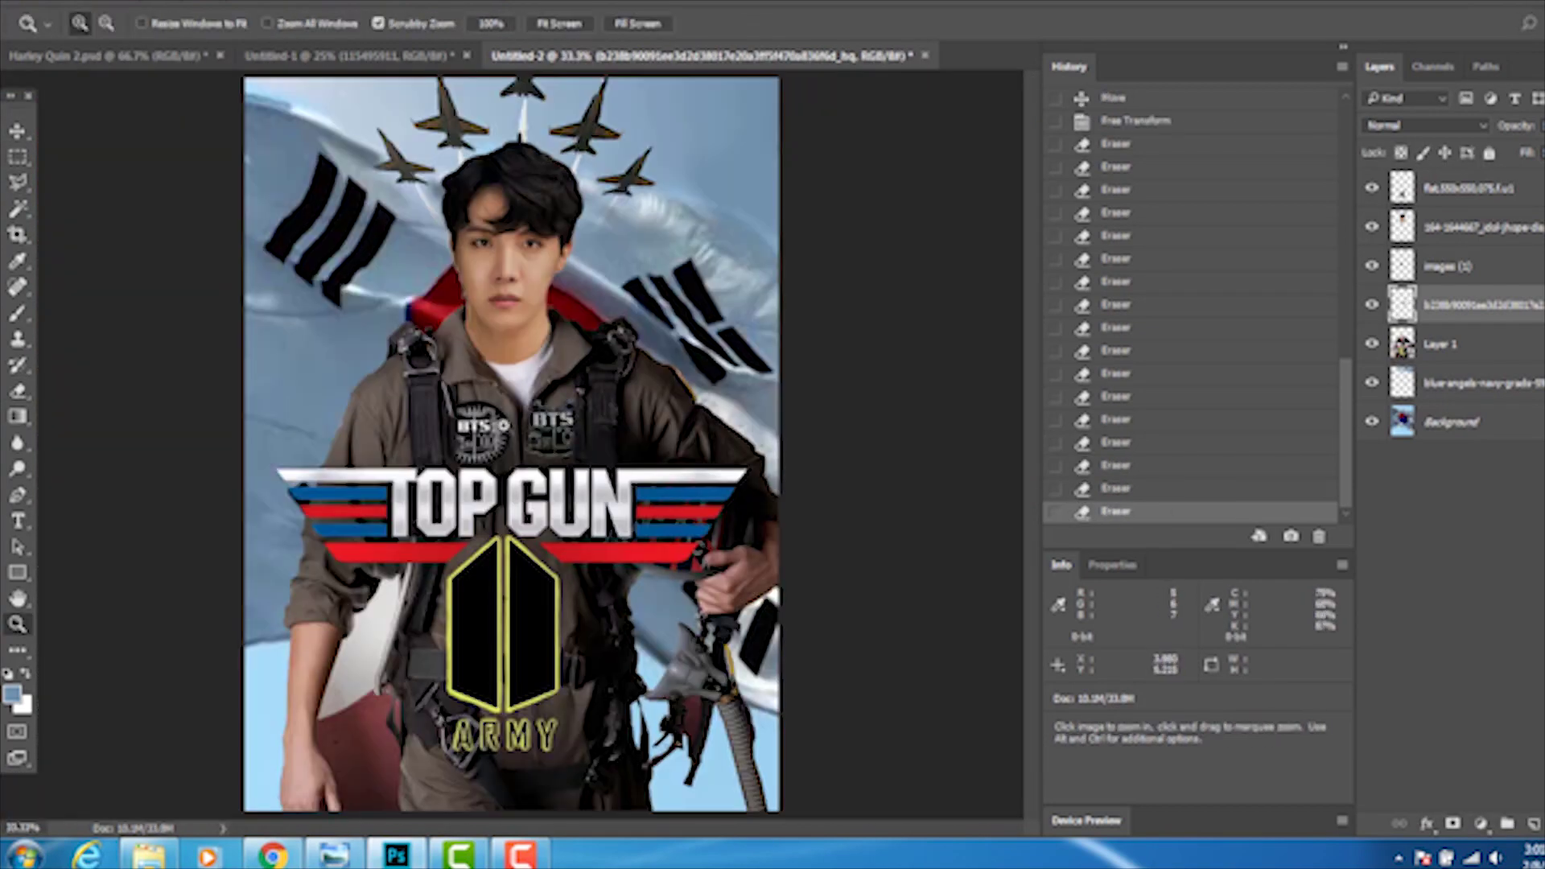
left_click_drag(524, 419, 697, 831)
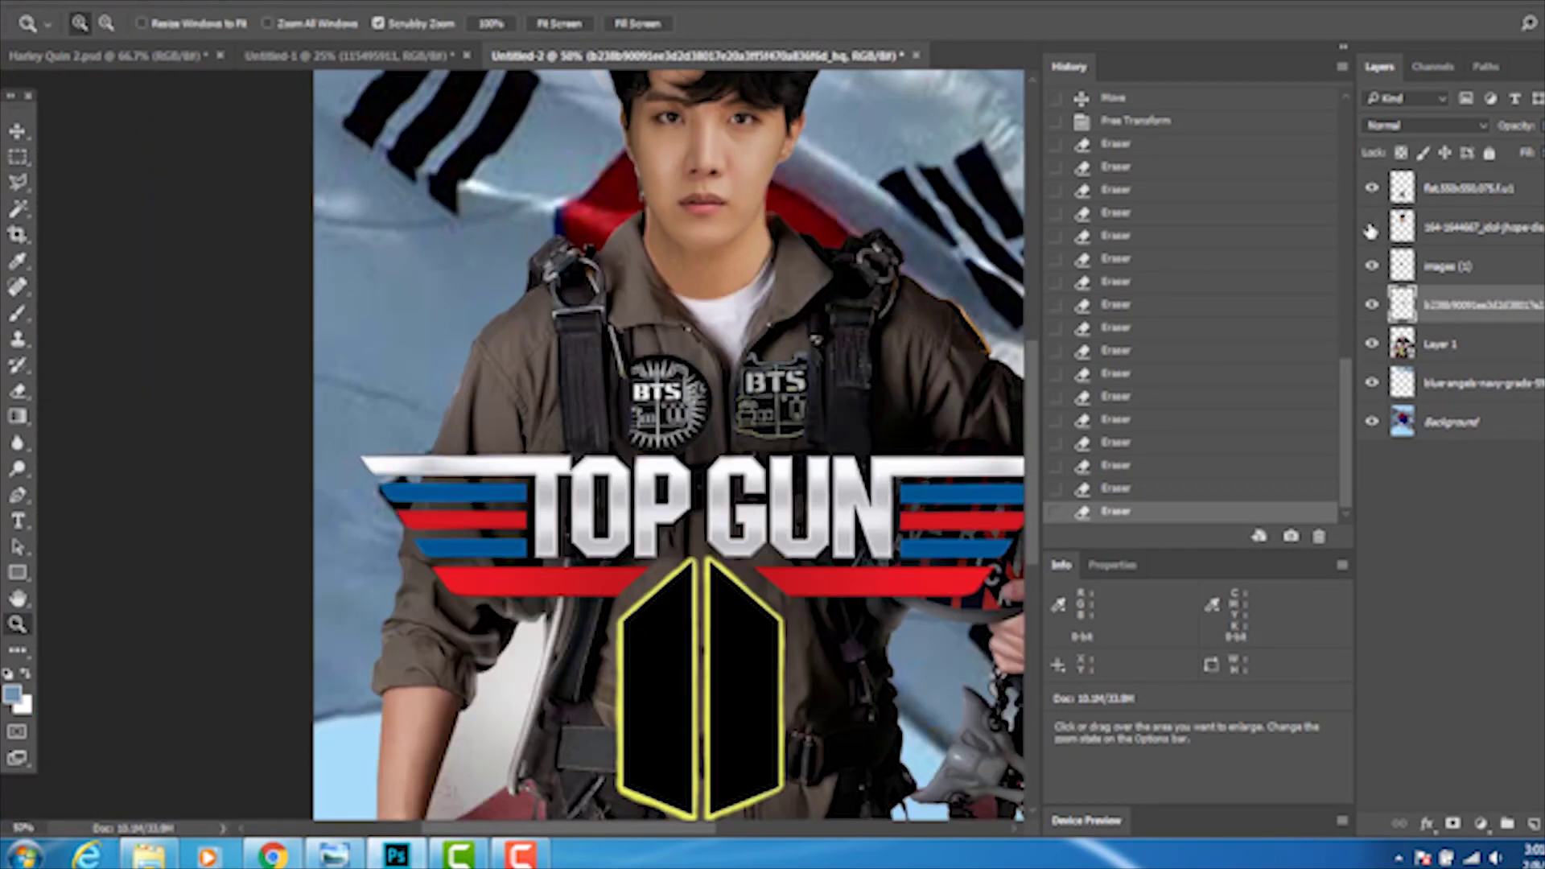
left_click(1445, 189)
left_click(1446, 320)
left_click_drag(804, 371, 877, 371)
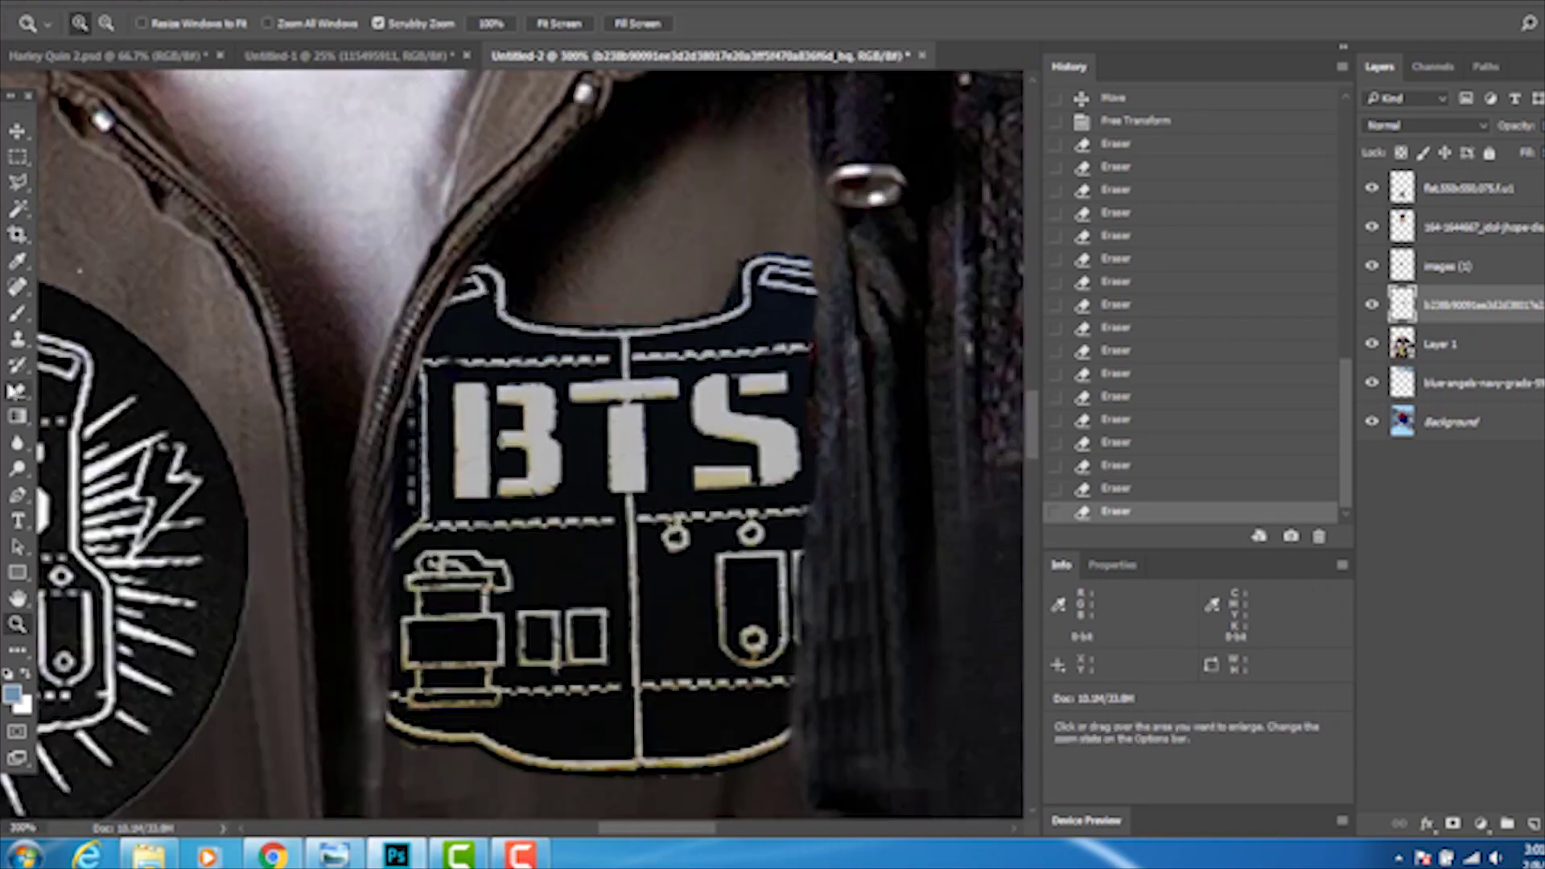
key("e")
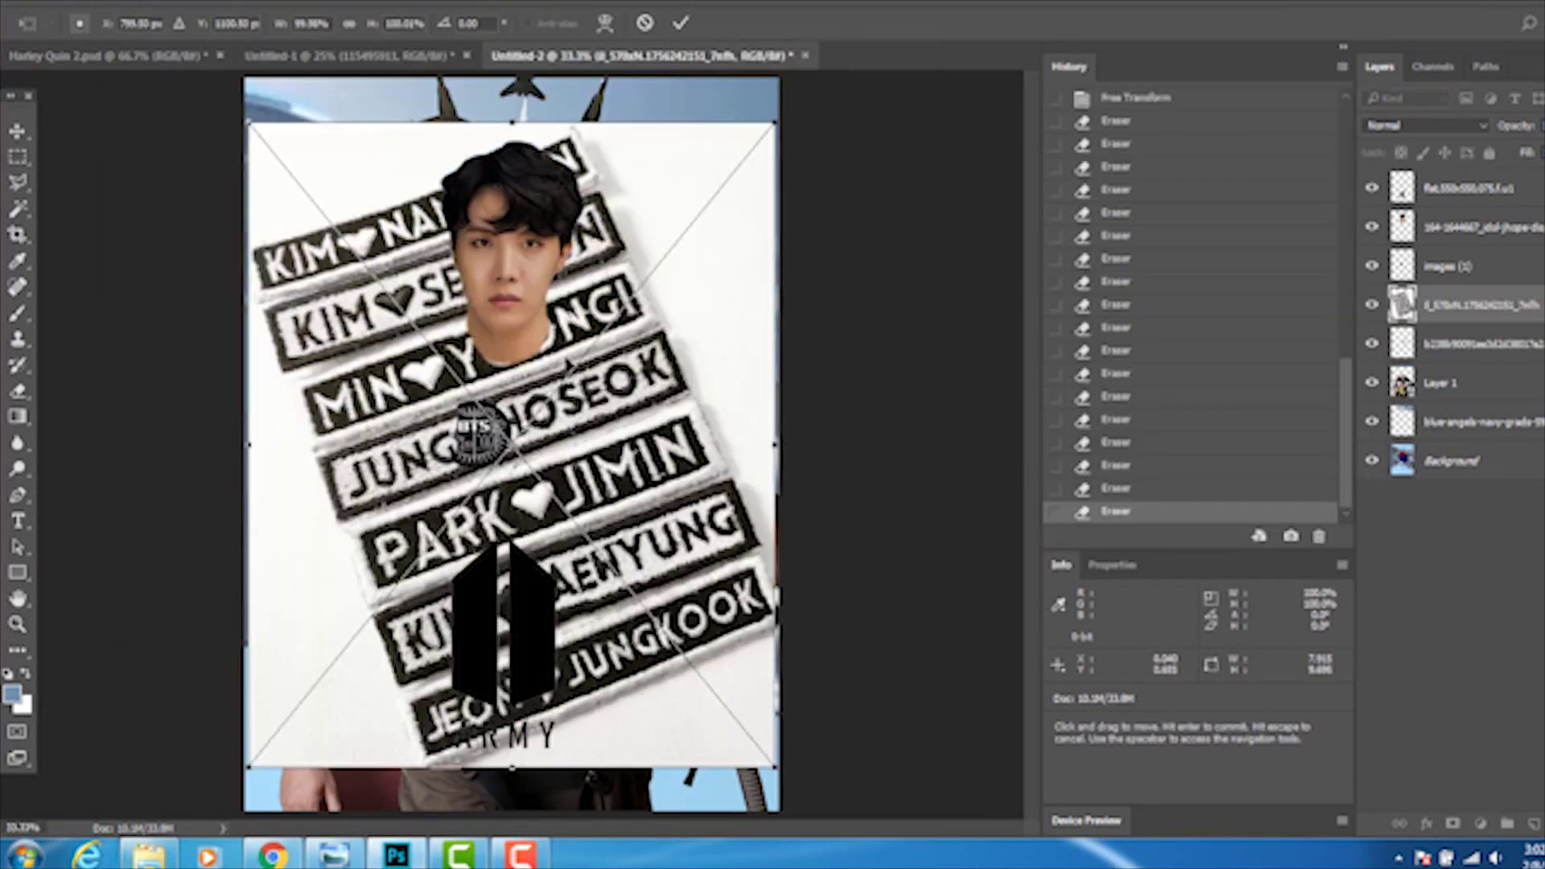
Cut the JUNG♥HOSEOK strip from the name tags image and erase the white strip beneath it
key("l")
key("Return")
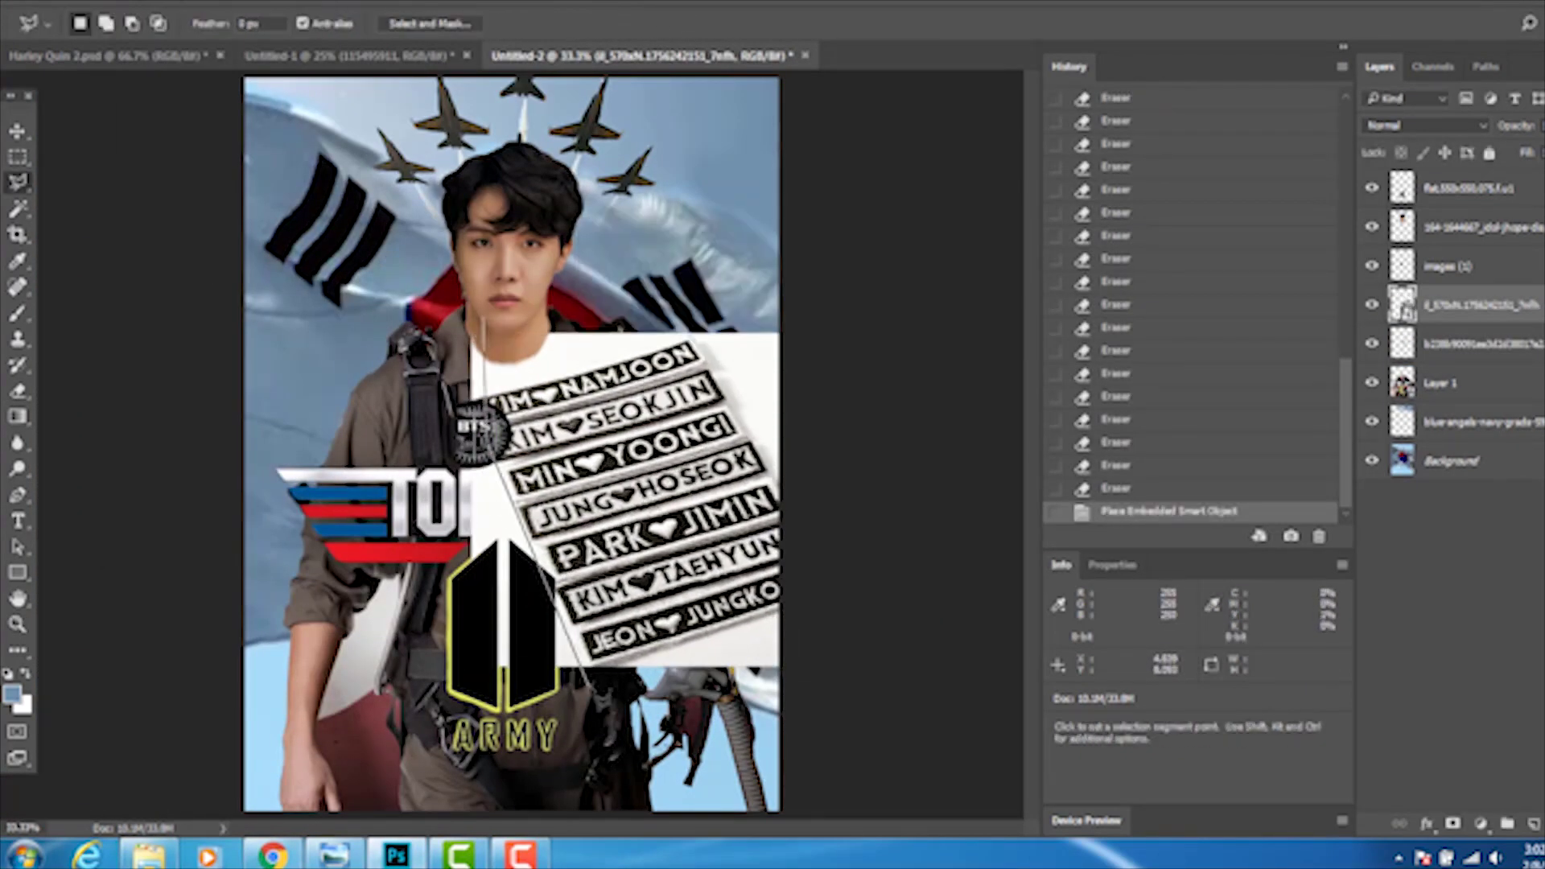
key("e")
key("Delete")
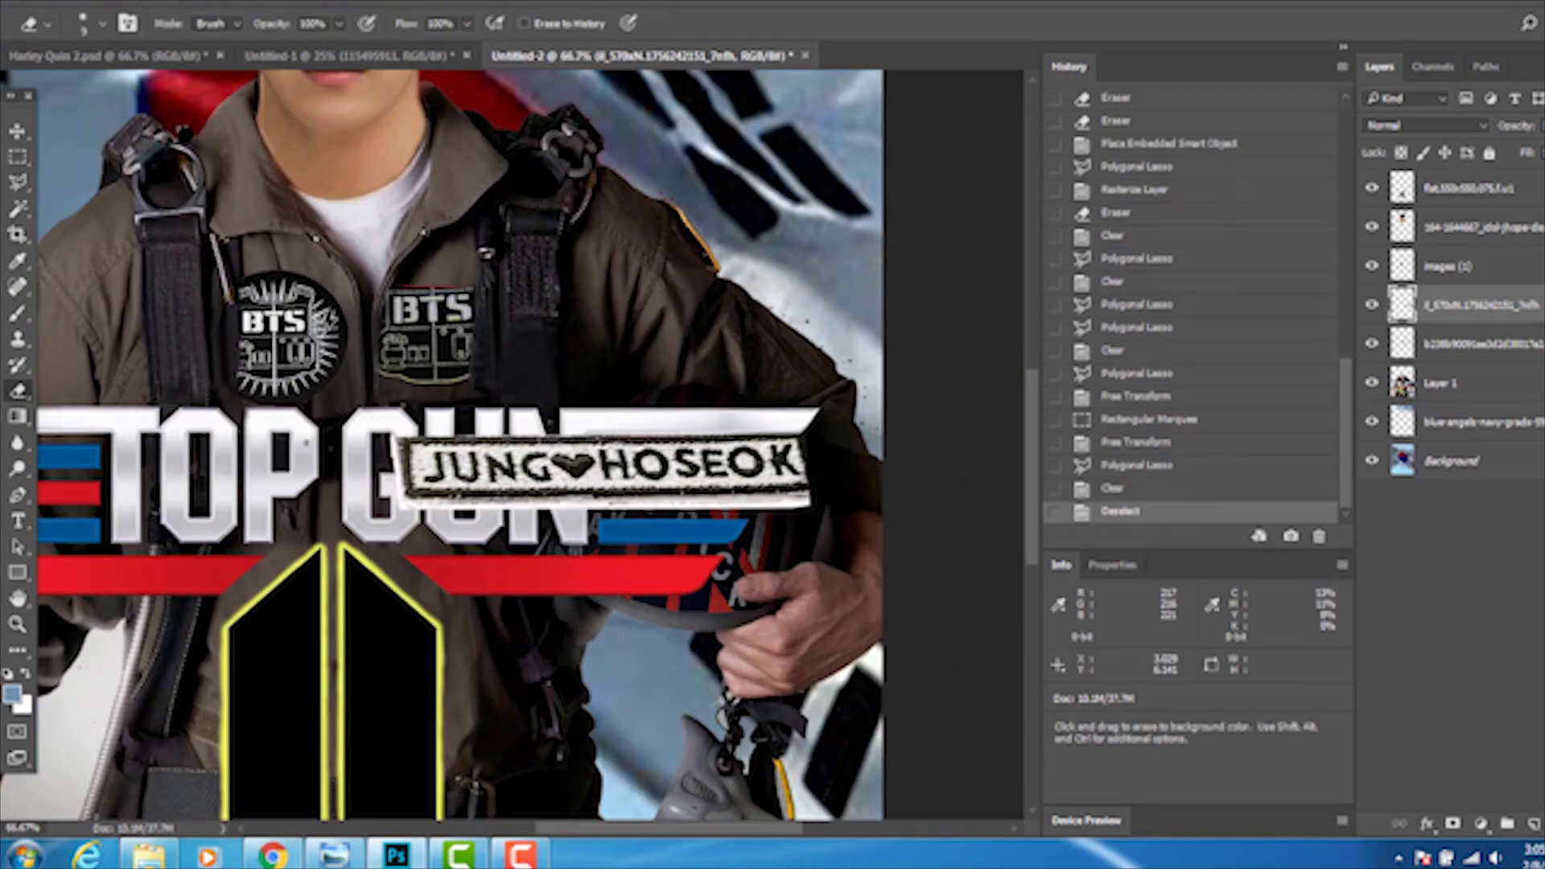
left_click(18, 390)
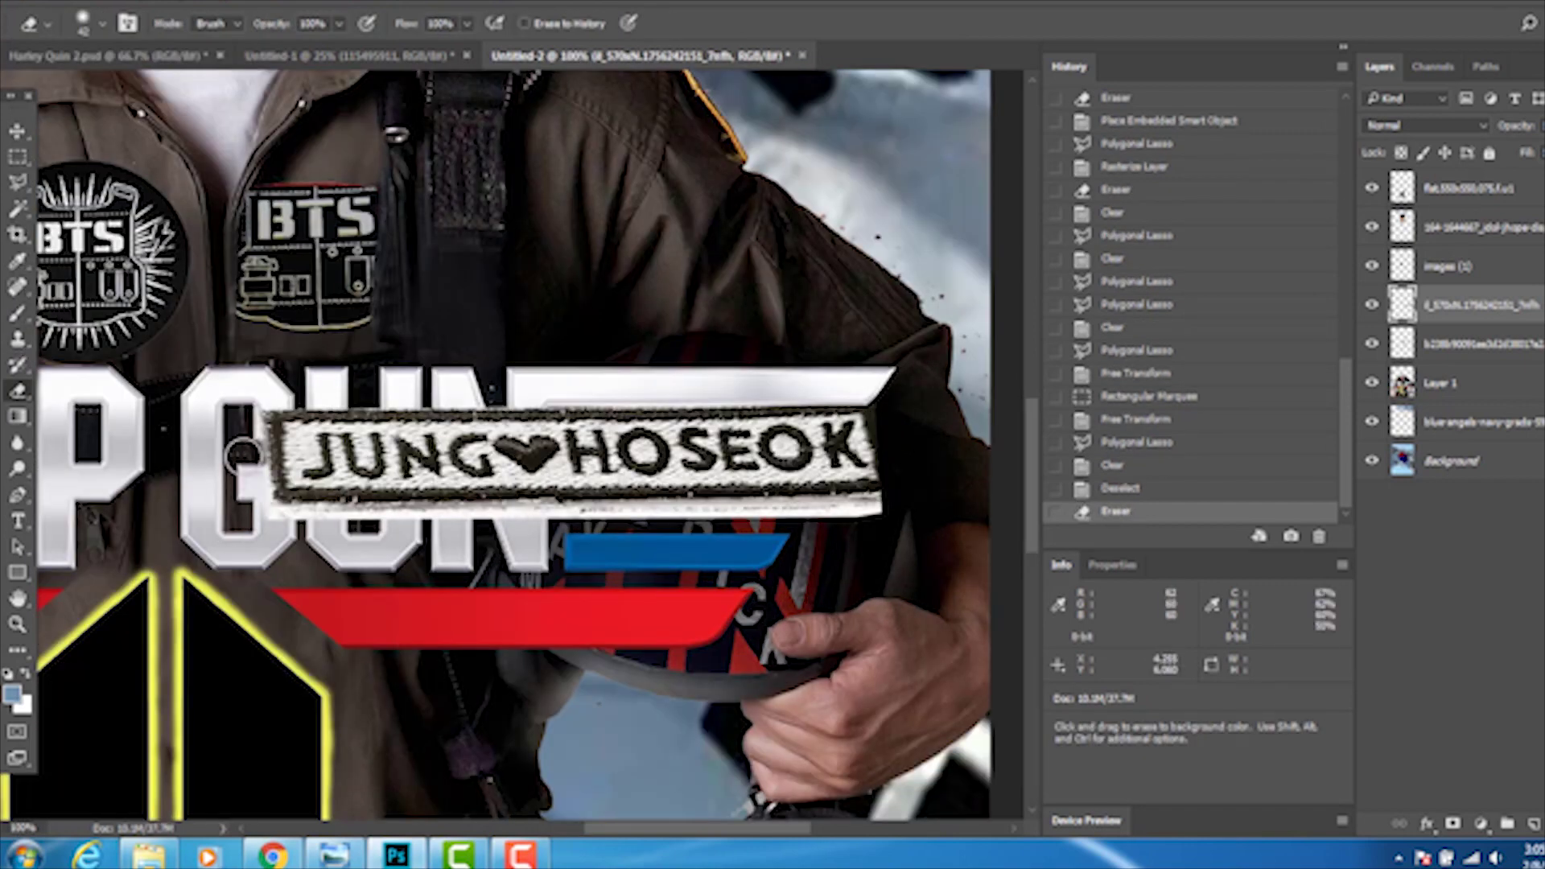
left_click_drag(877, 509, 563, 508)
left_click_drag(867, 516, 893, 394)
Shrink the name tag and move it just above the shield BTS patch
left_click(105, 386)
left_click_drag(523, 459, 382, 211)
left_click_drag(622, 235, 579, 242)
key("Return")
key("z")
left_click(285, 234)
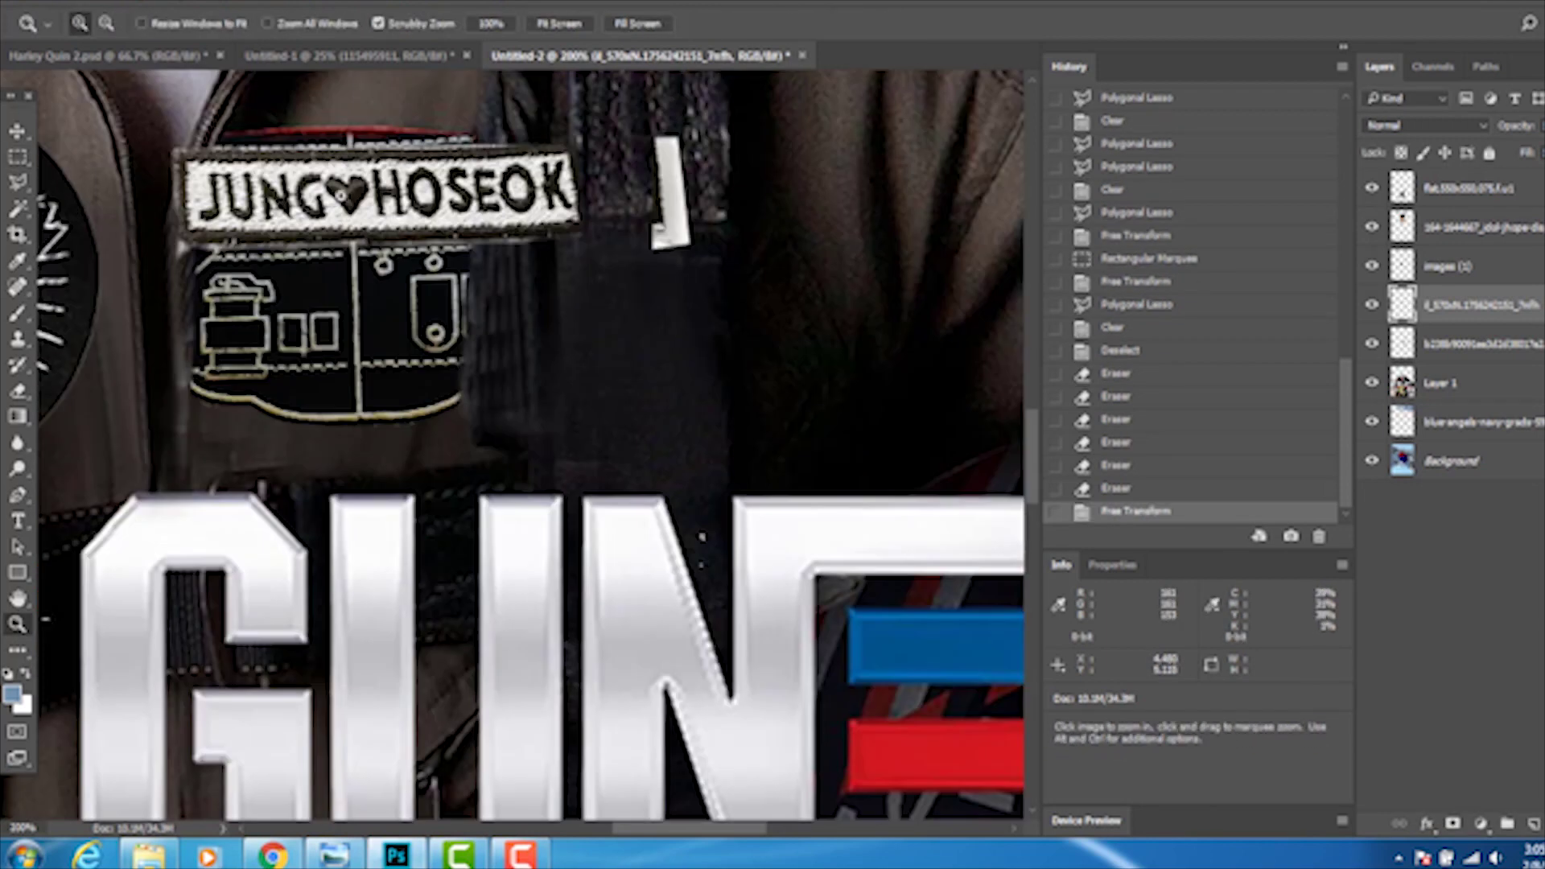
left_click(294, 189)
Delete a stray white fragment and distort the name tag to match the patch's tilt
left_click_drag(803, 97, 931, 355)
key("Delete")
key("ctrl+d")
key("ctrl+t")
left_click_drag(724, 121, 582, 118)
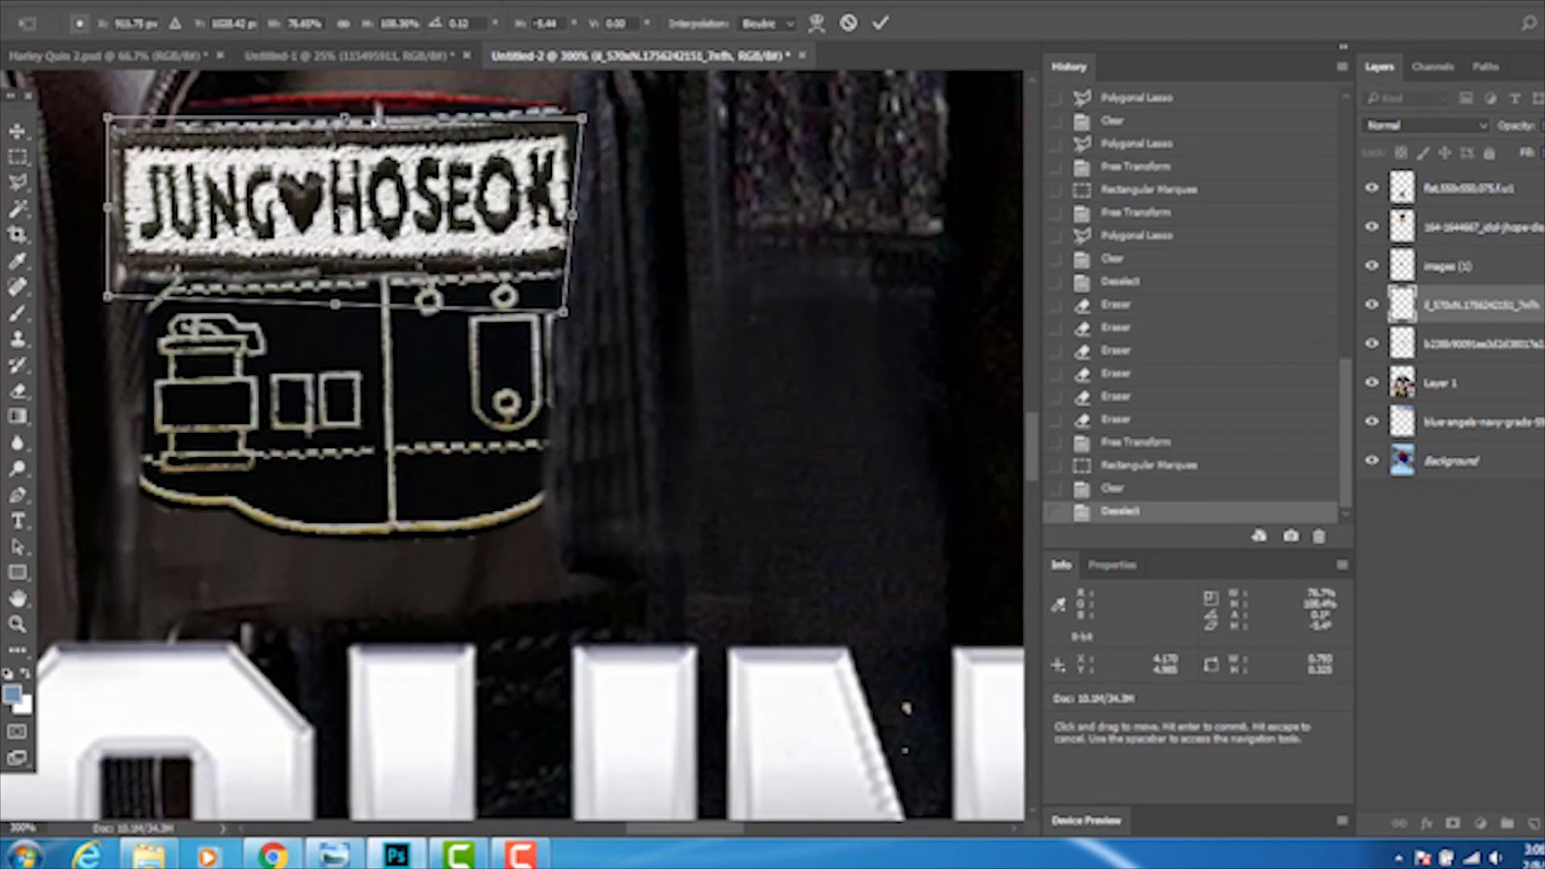
left_click_drag(451, 209, 460, 122)
left_click_drag(112, 102, 158, 193)
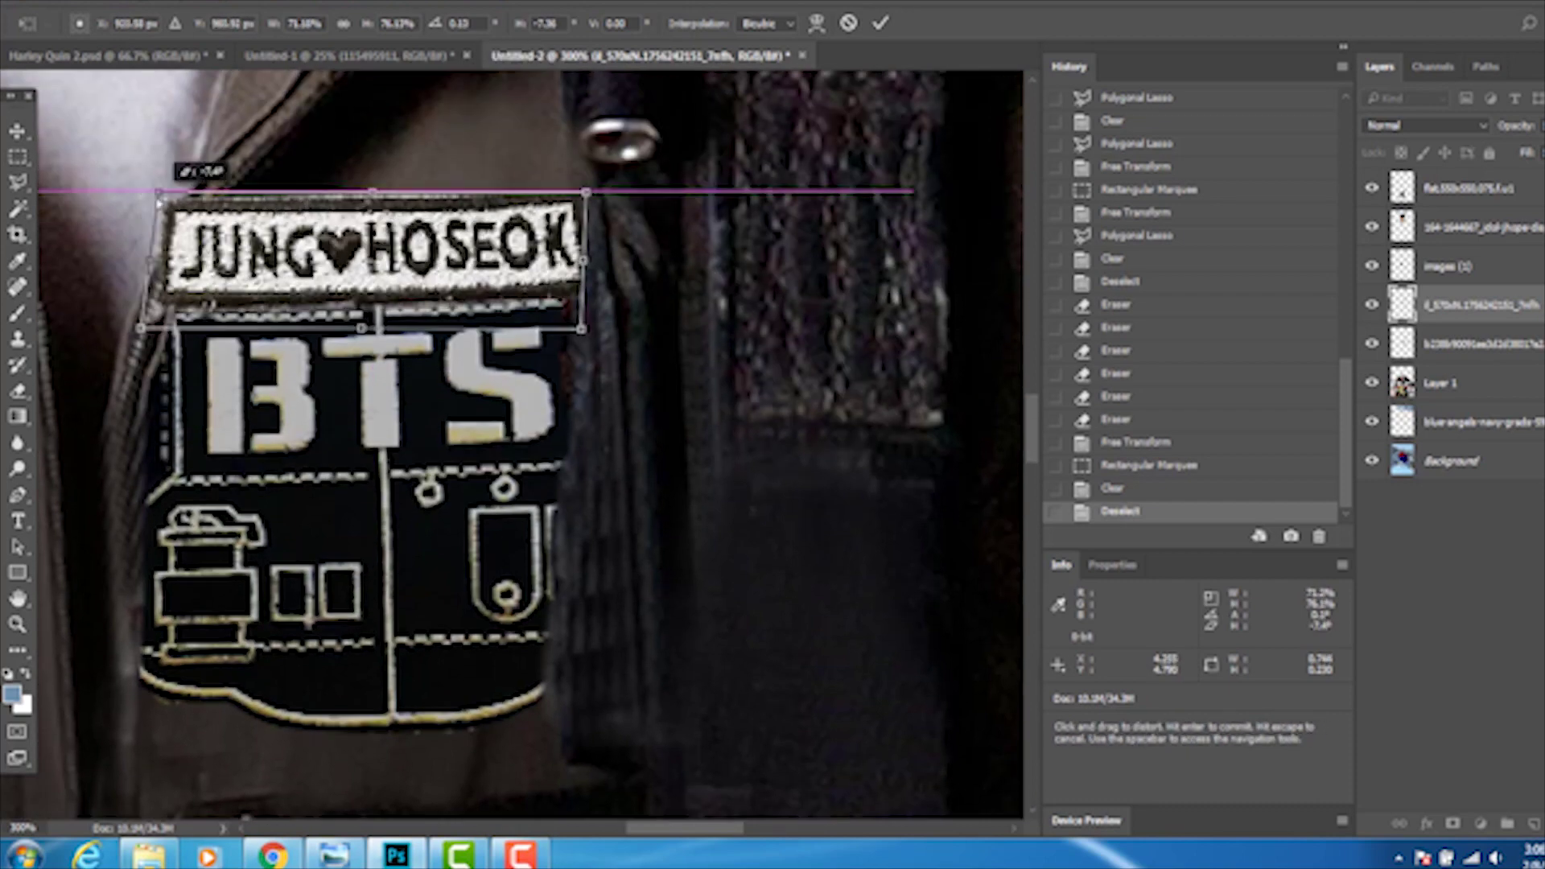
left_click_drag(586, 193, 586, 201)
key("Return")
Erase ragged edges and stray specks around the name tag, adjusting the eraser size
key("m")
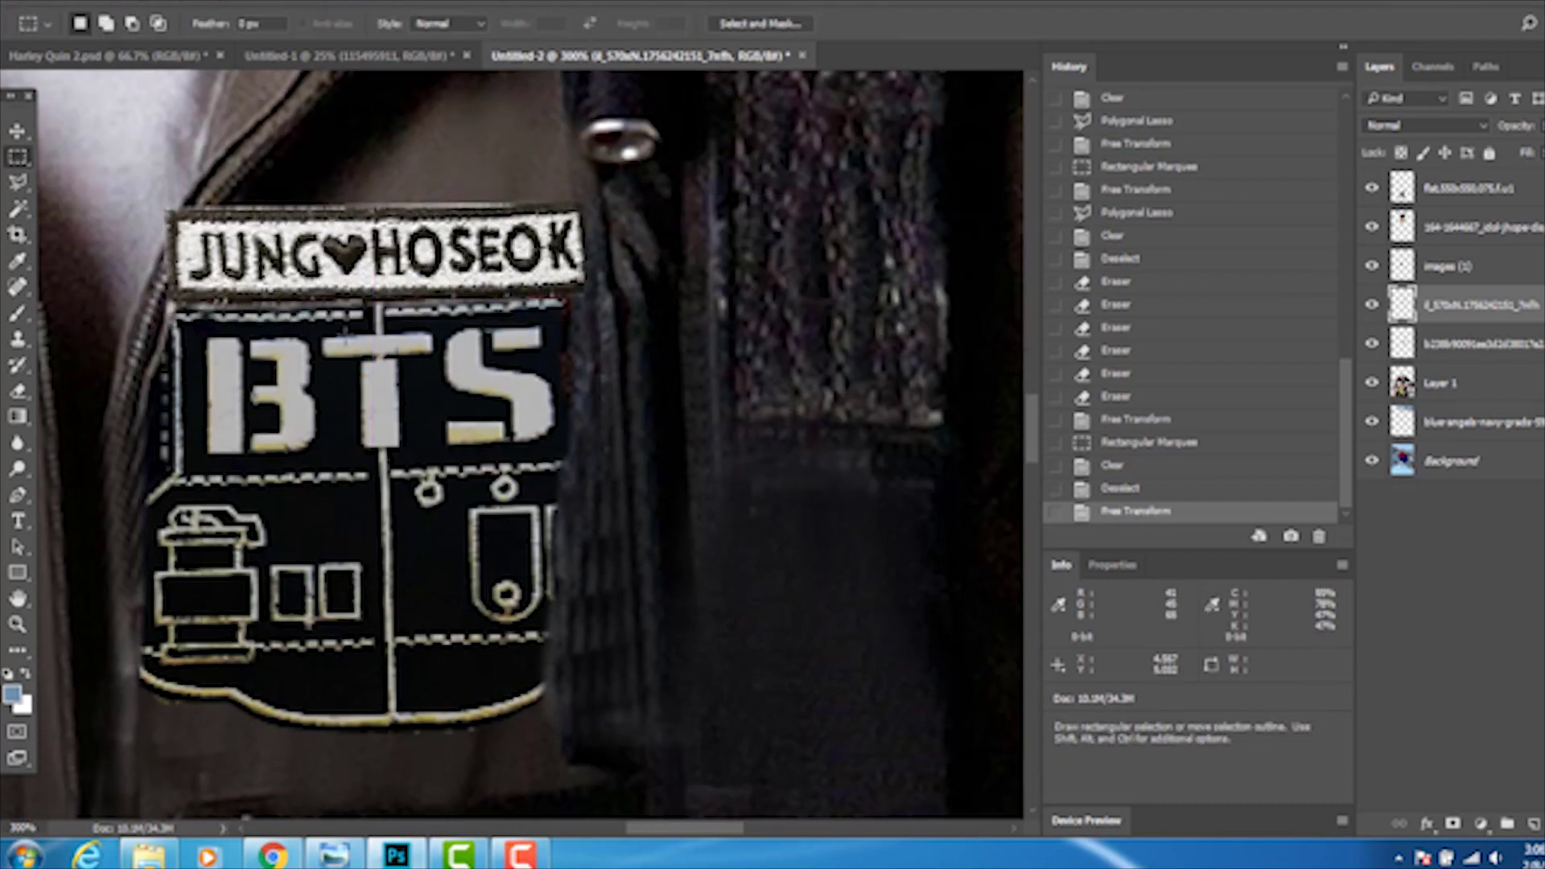
key("e")
key("ctrl+plus")
key("ctrl+plus")
left_click(93, 24)
left_click(378, 338)
left_click_drag(378, 346, 555, 354)
left_click(827, 189)
left_click(102, 23)
left_click(827, 189)
scroll(137, 427, "up", 5)
left_click(102, 24)
scroll(503, 258, "down", 3)
left_click(135, 268)
scroll(109, 388, "left", 2)
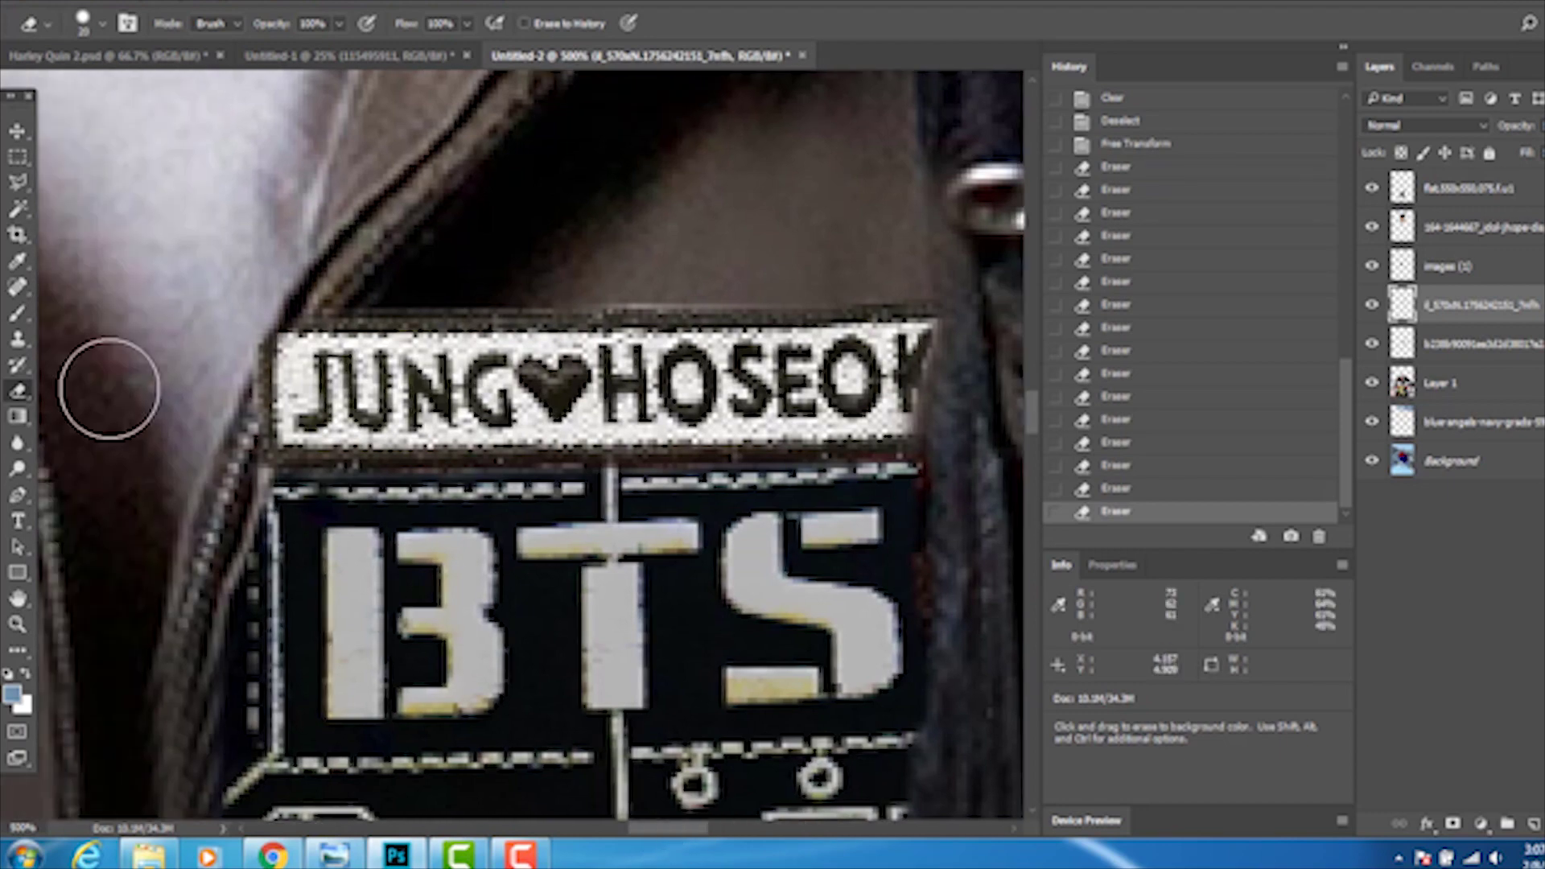
Stretch the name tag slightly taller and apply Filter > Sharpen > Sharpen
key("ctrl+0")
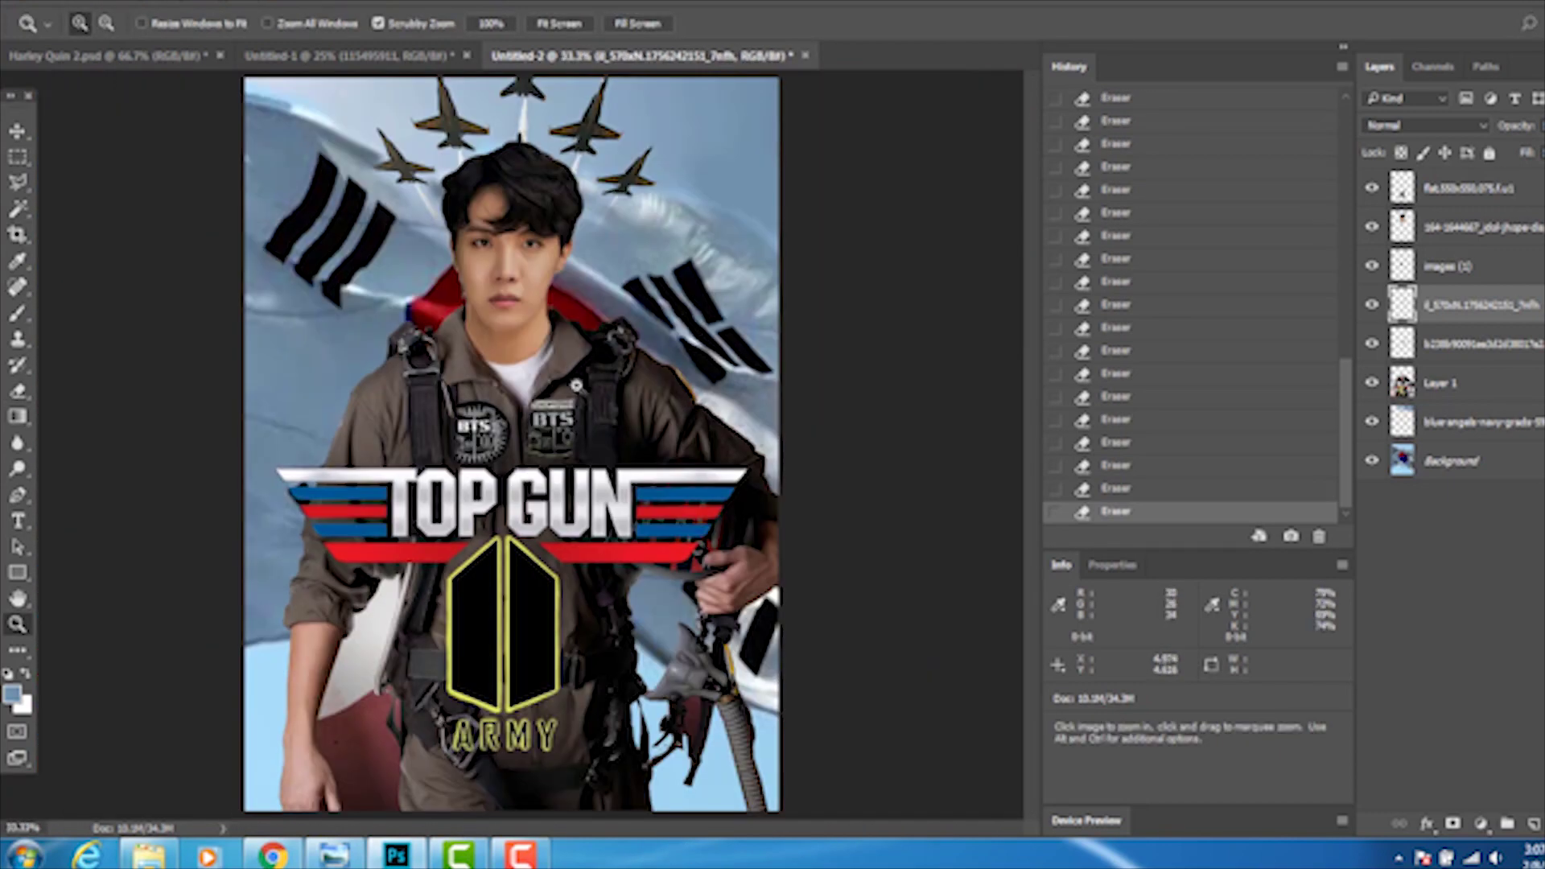
left_click(672, 346)
key("ctrl+t")
left_click_drag(488, 366, 488, 372)
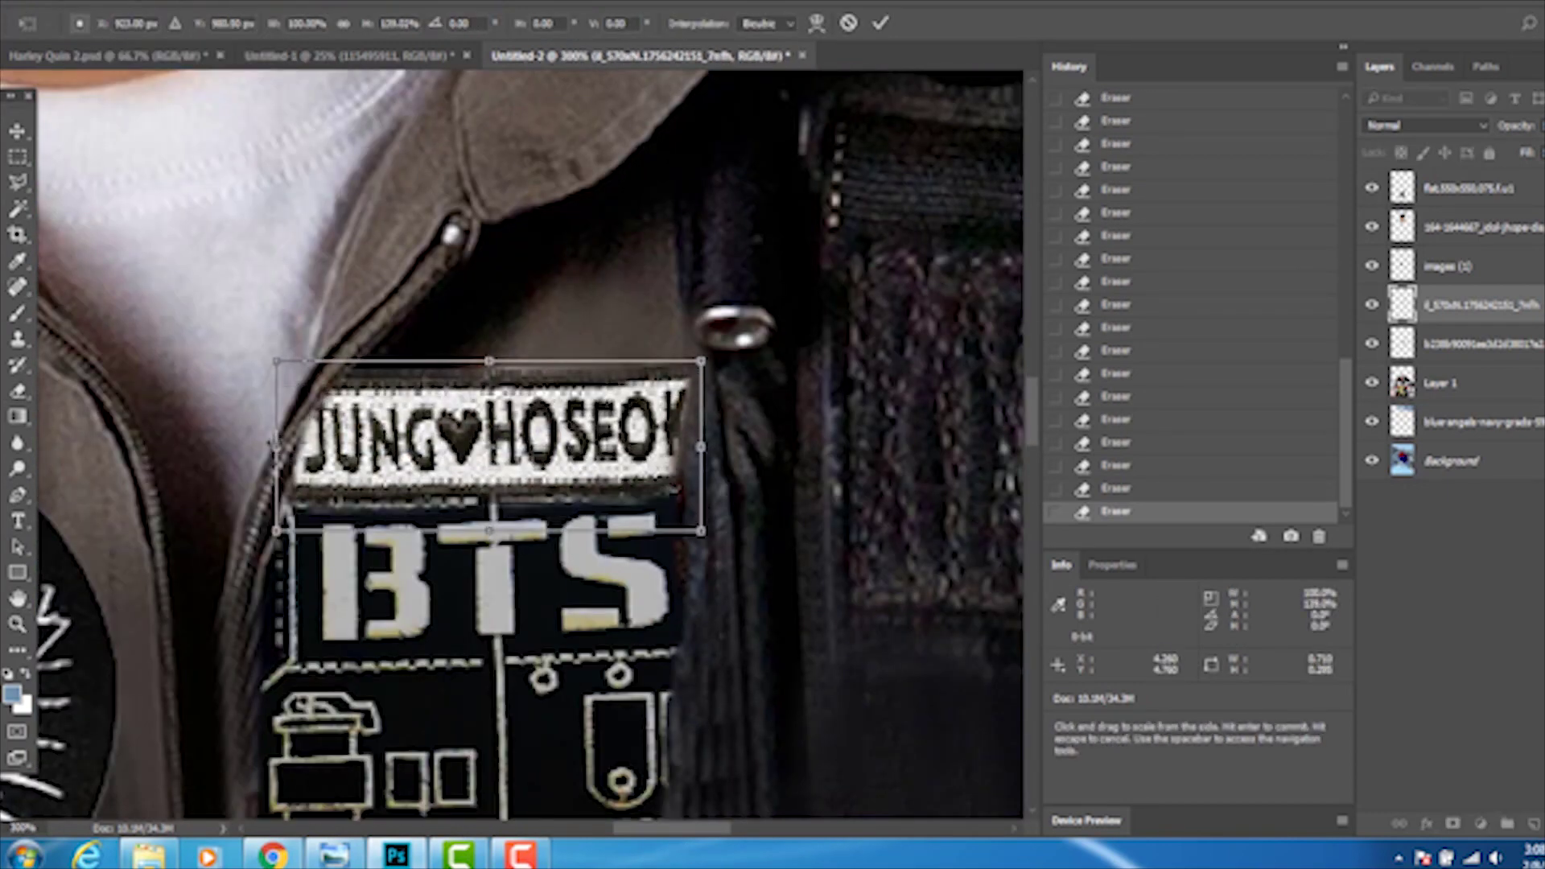
left_click(17, 157)
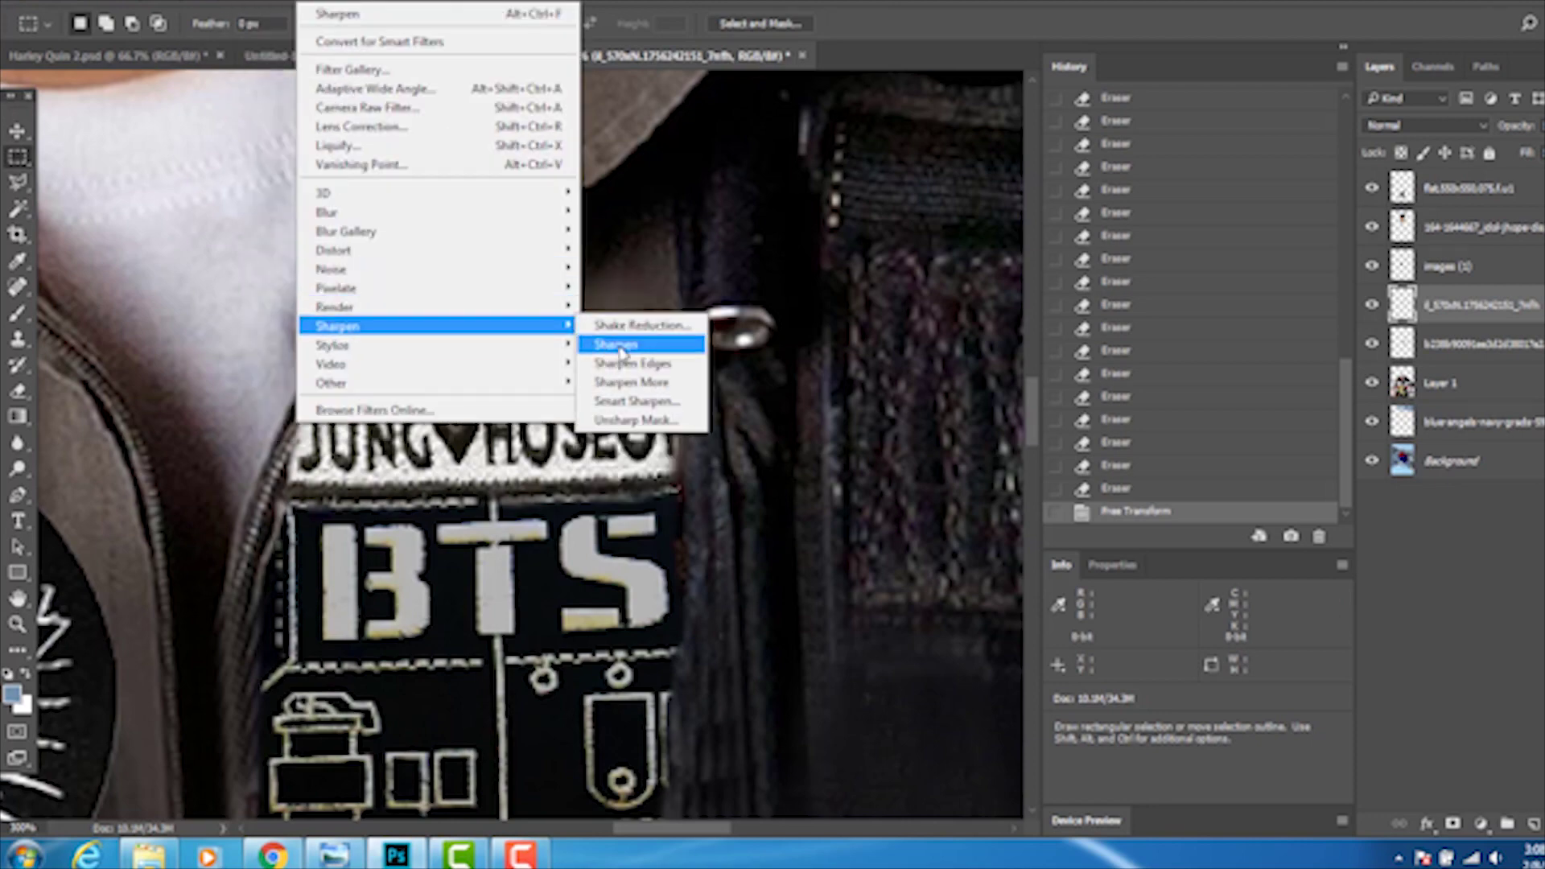
left_click(607, 345)
key("z")
key("ctrl+0")
left_click(465, 281)
Clear the grey strip beside the jaw with a Polygonal Lasso selection
key("e")
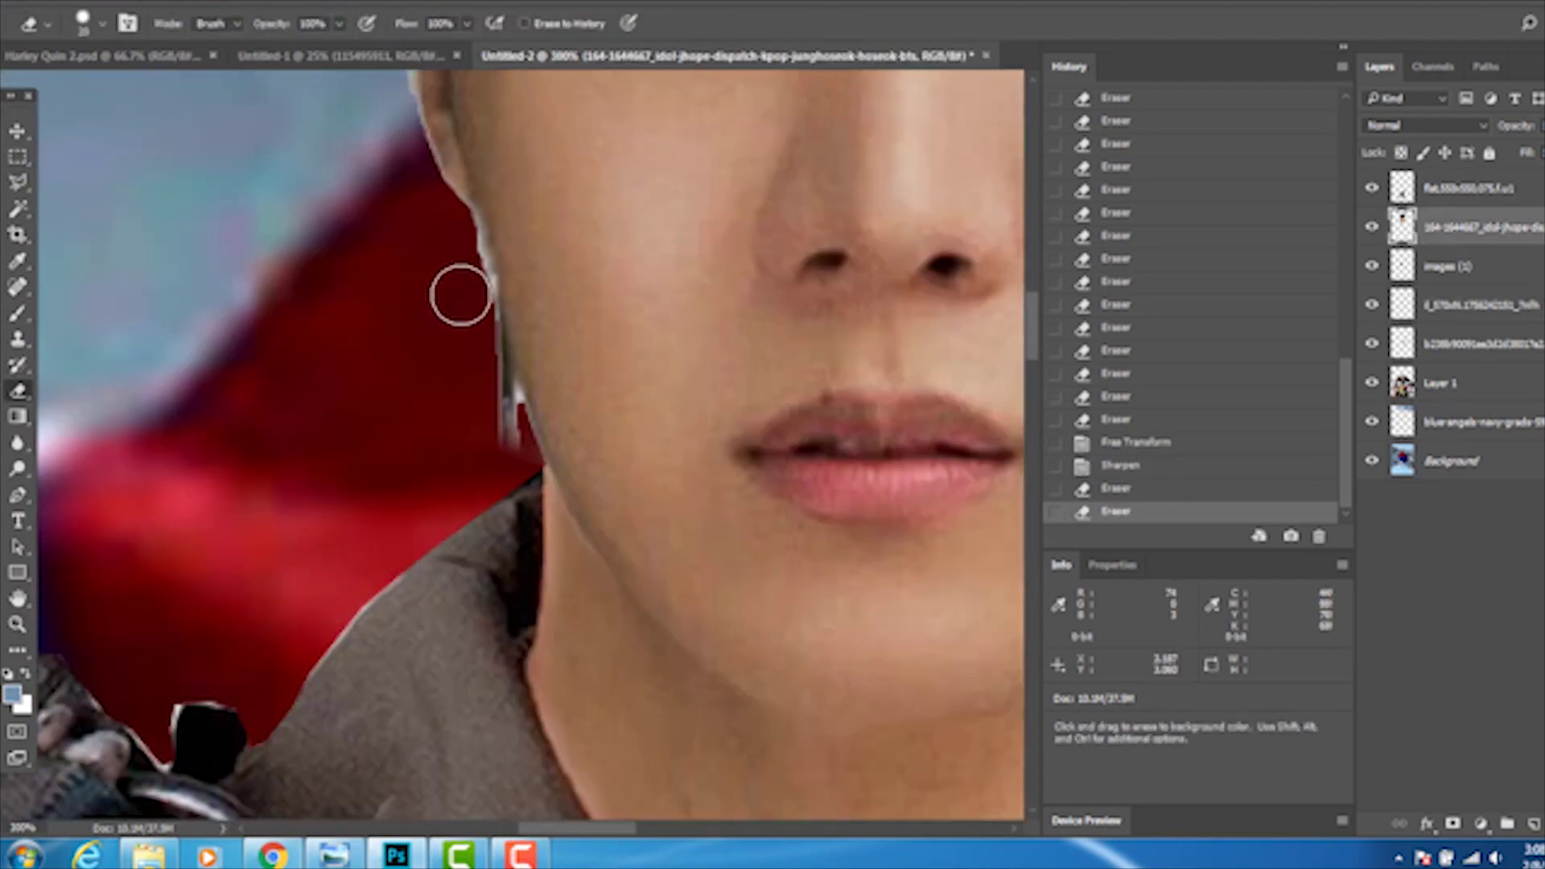
key("l")
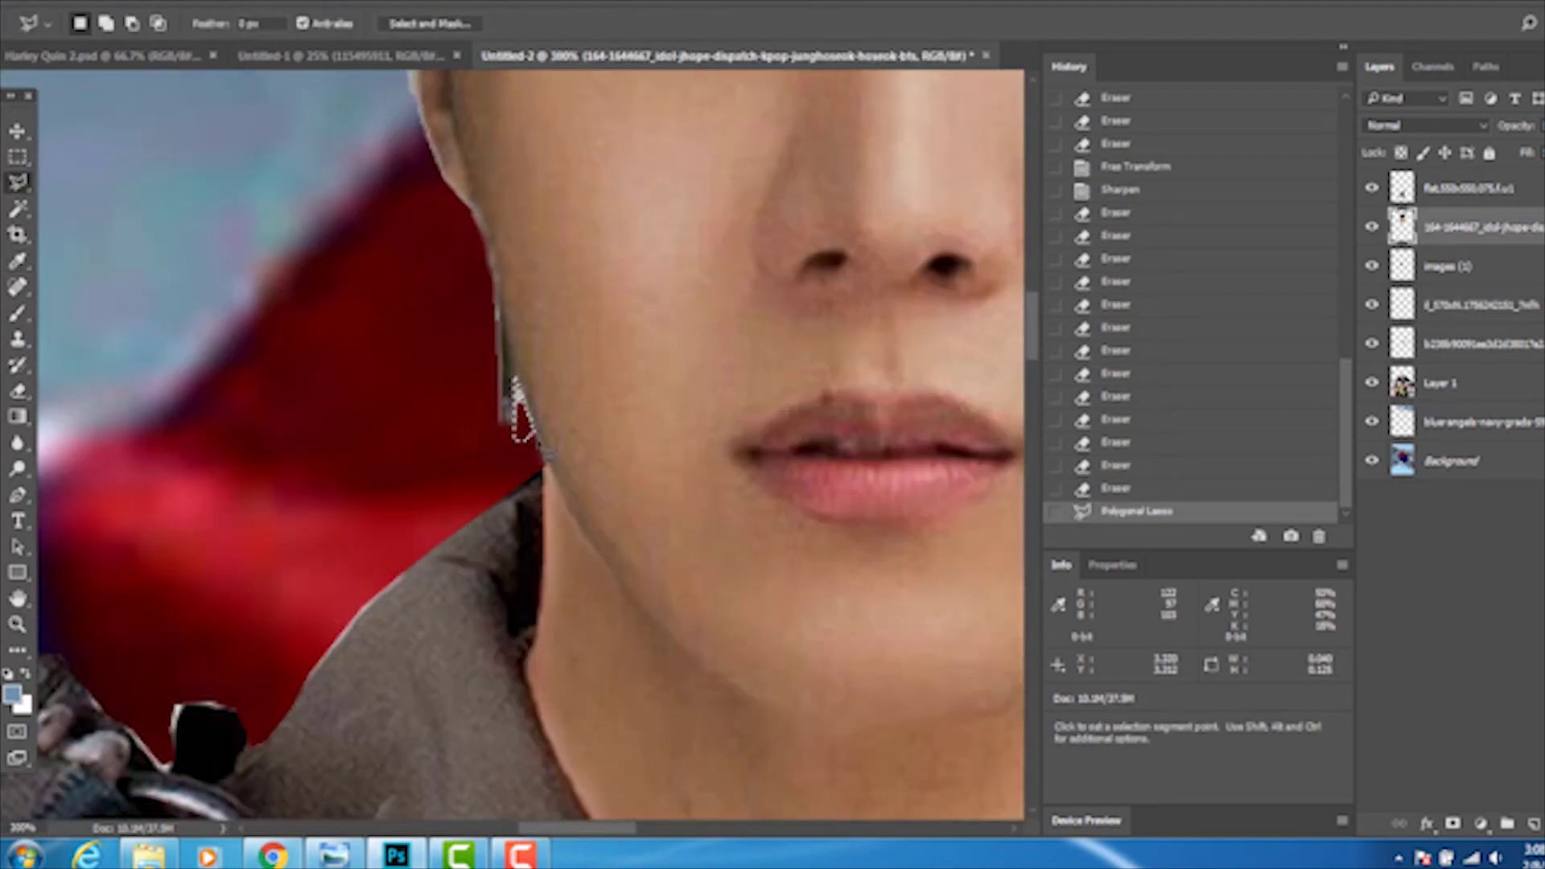
key("Delete")
key("ctrl+d")
key("e")
Erase leftover background along the face edge, near the ear and along the jaw
left_click(421, 189)
scroll(387, 294, "up", 3)
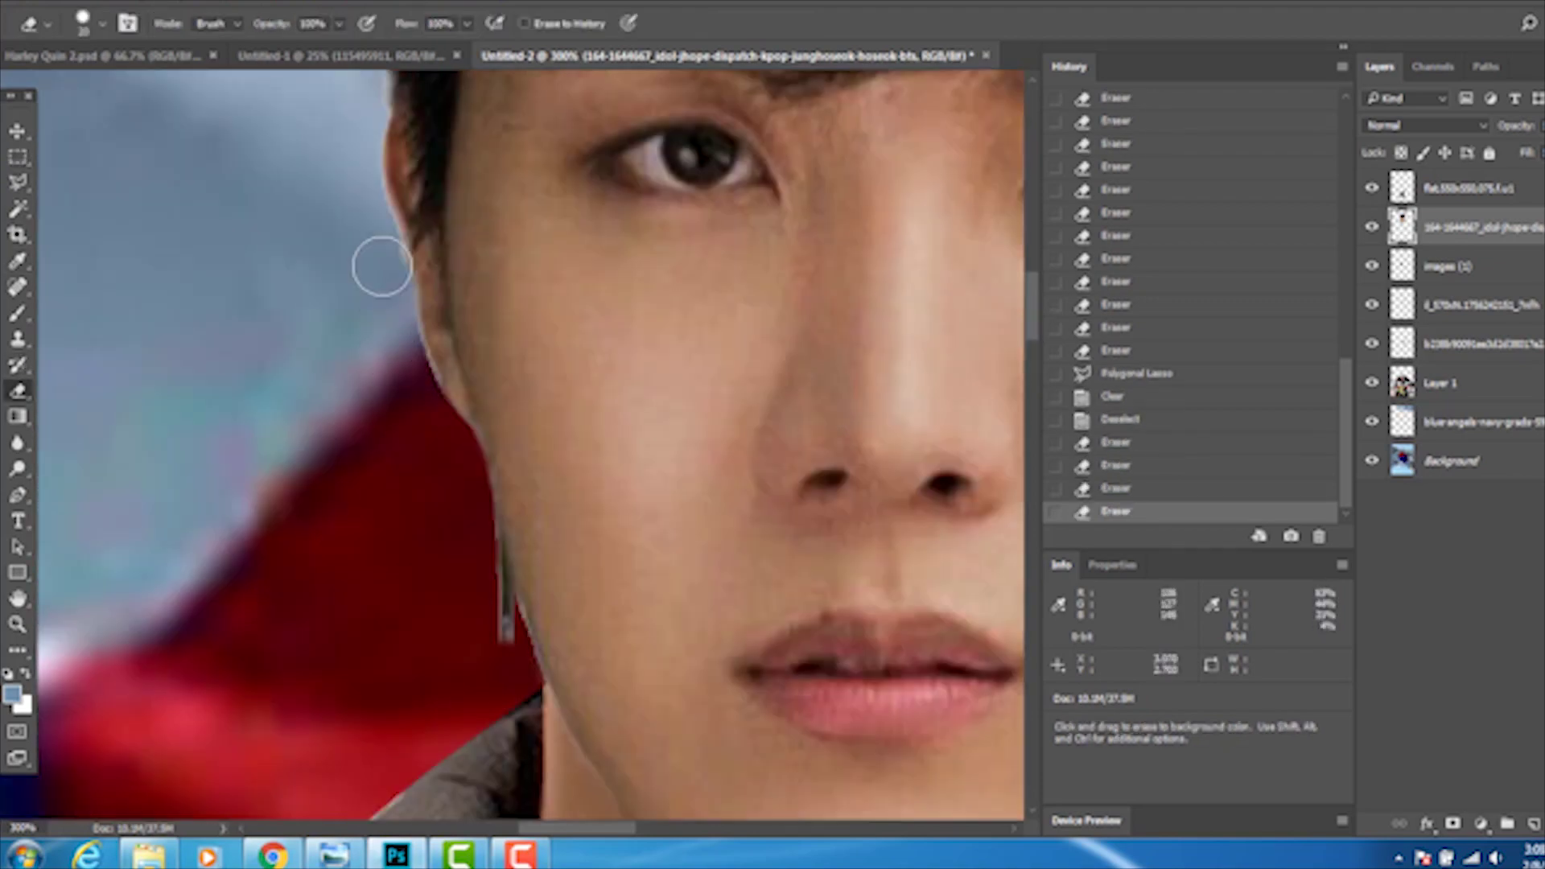
left_click(399, 370)
scroll(355, 544, "up", 5)
scroll(828, 587, "right", 3)
left_click(828, 586)
scroll(658, 574, "down", 4)
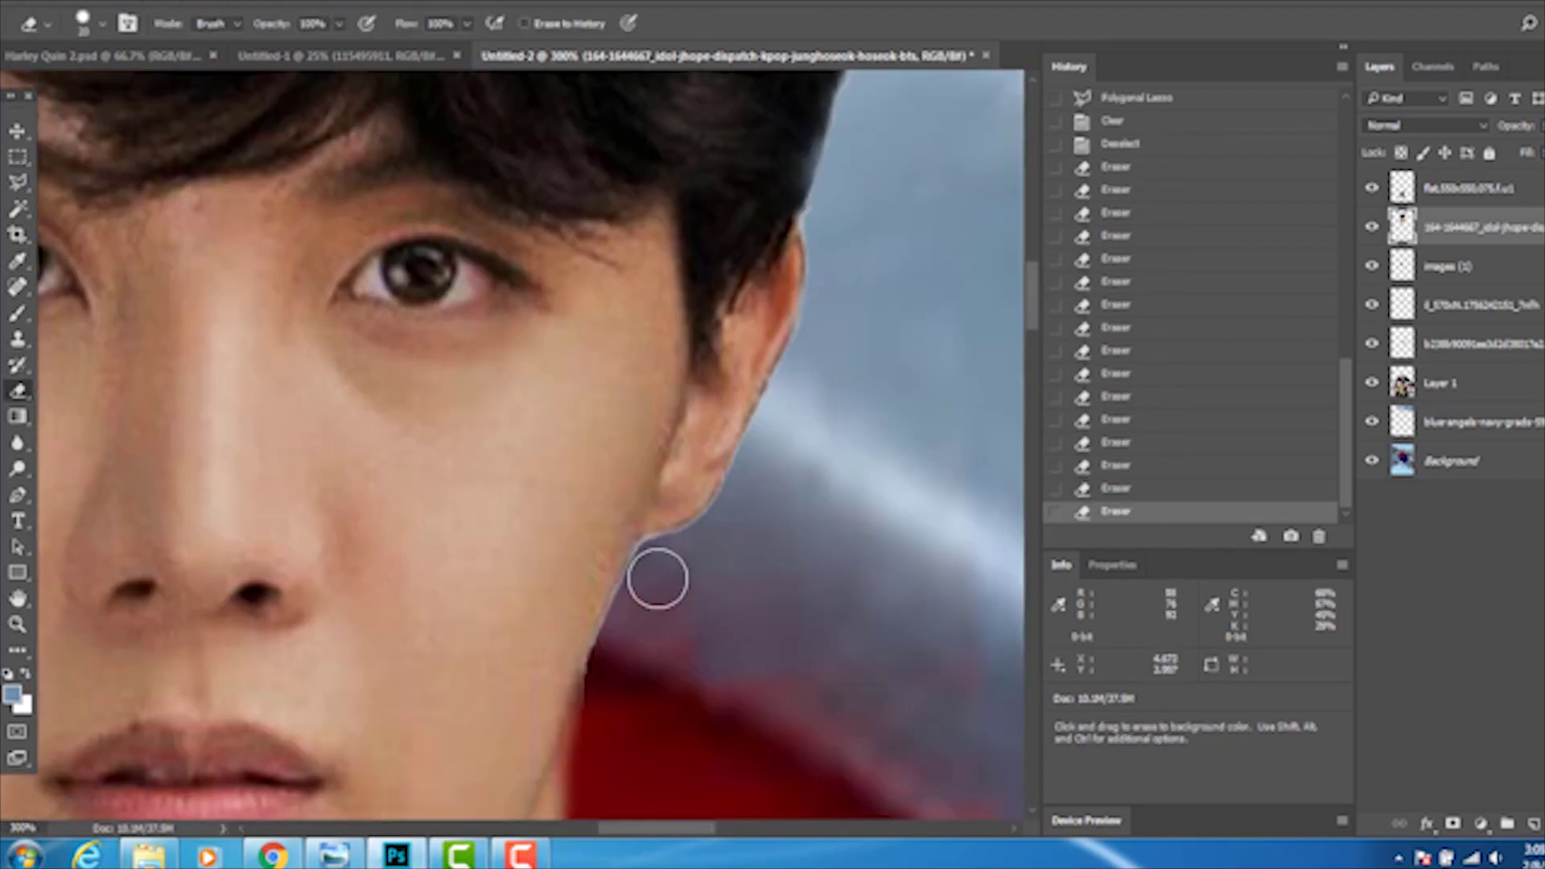
Zoom out to the whole poster, flatten it and apply a Lens Flare
key("z")
left_click_drag(805, 370, 749, 558)
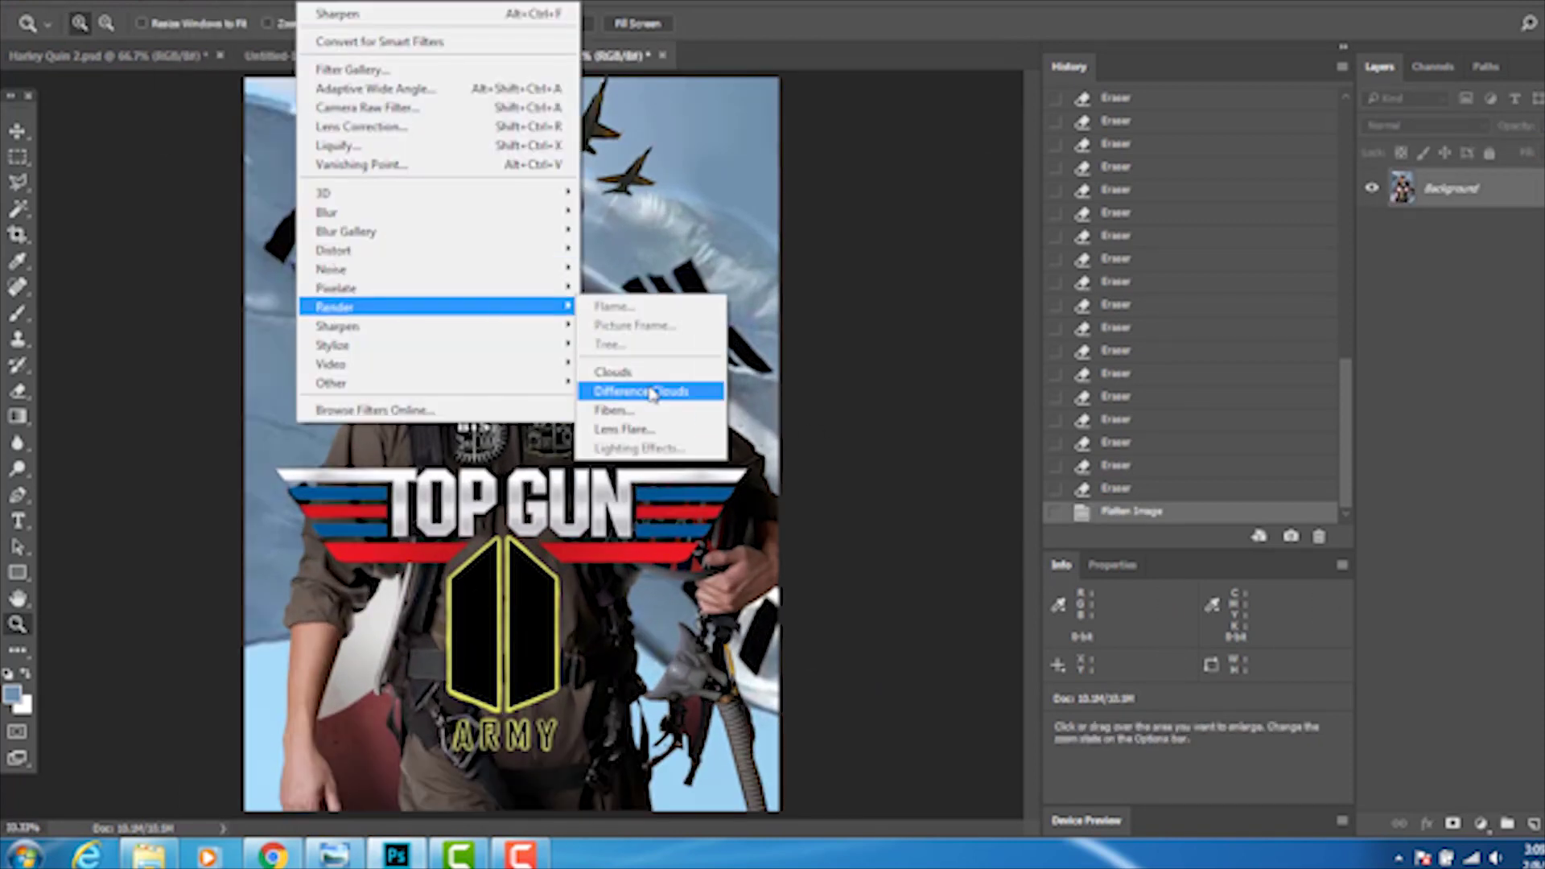
left_click(655, 523)
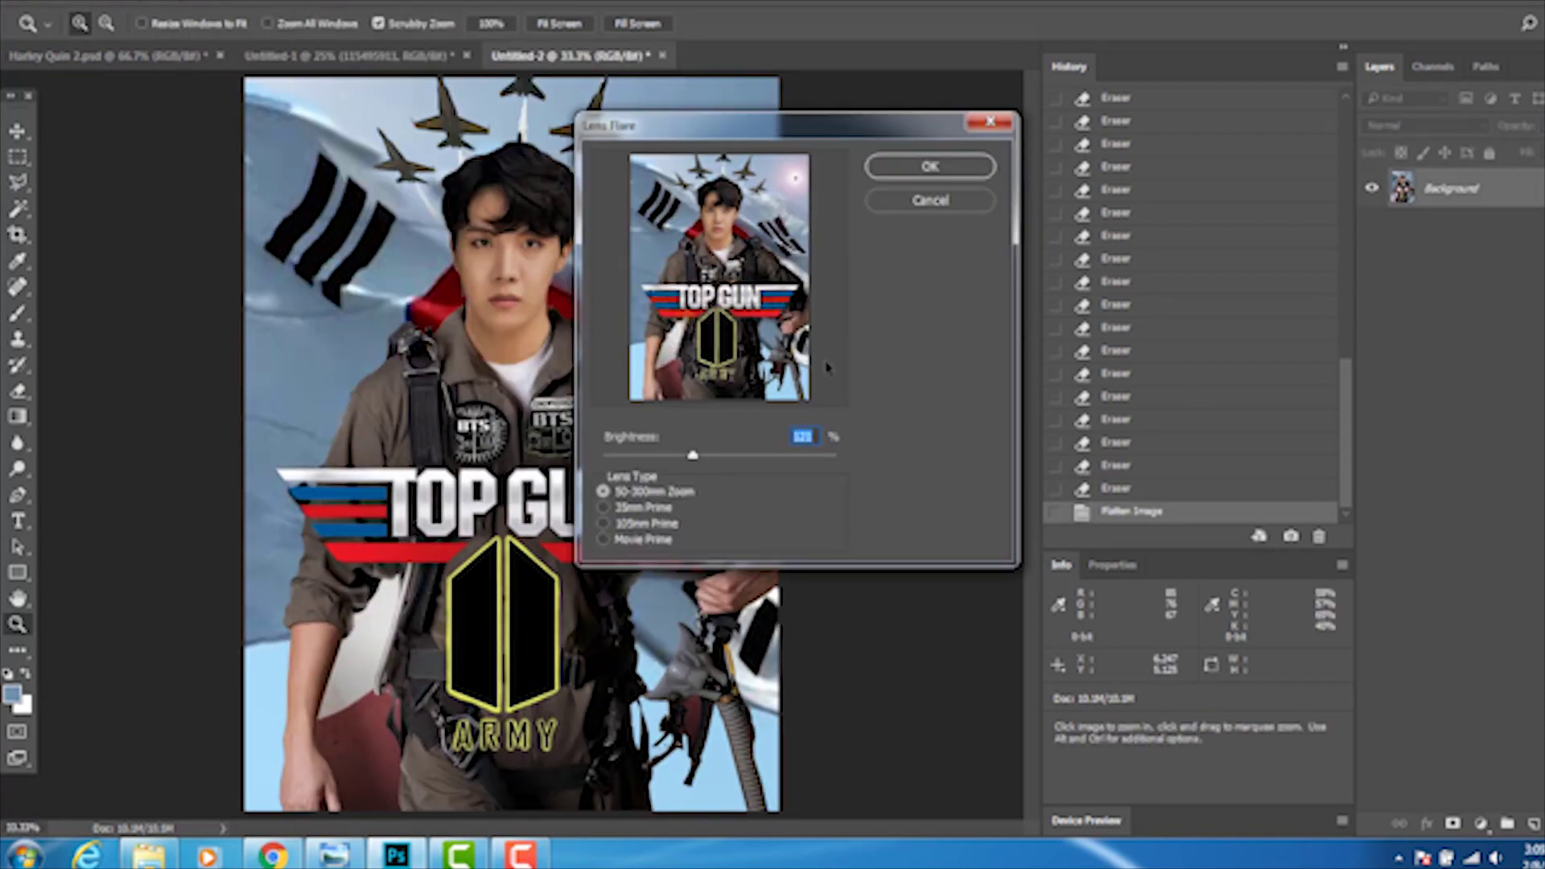
key("Return")
left_click(777, 700)
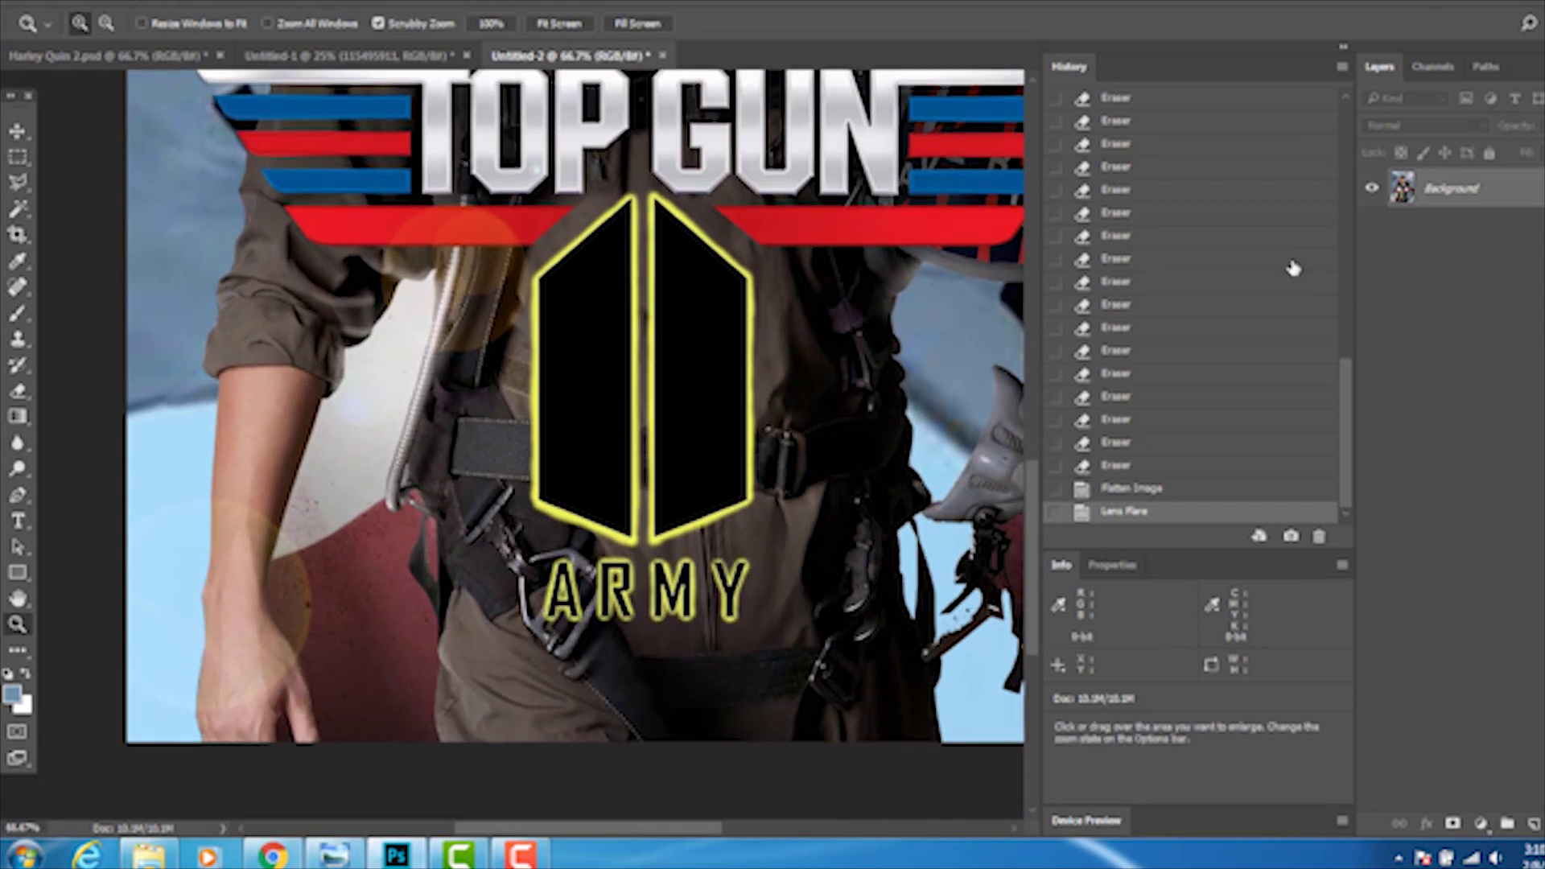
Revert to the layered History state before flattening and zoom in on the arm
left_click(103, 24)
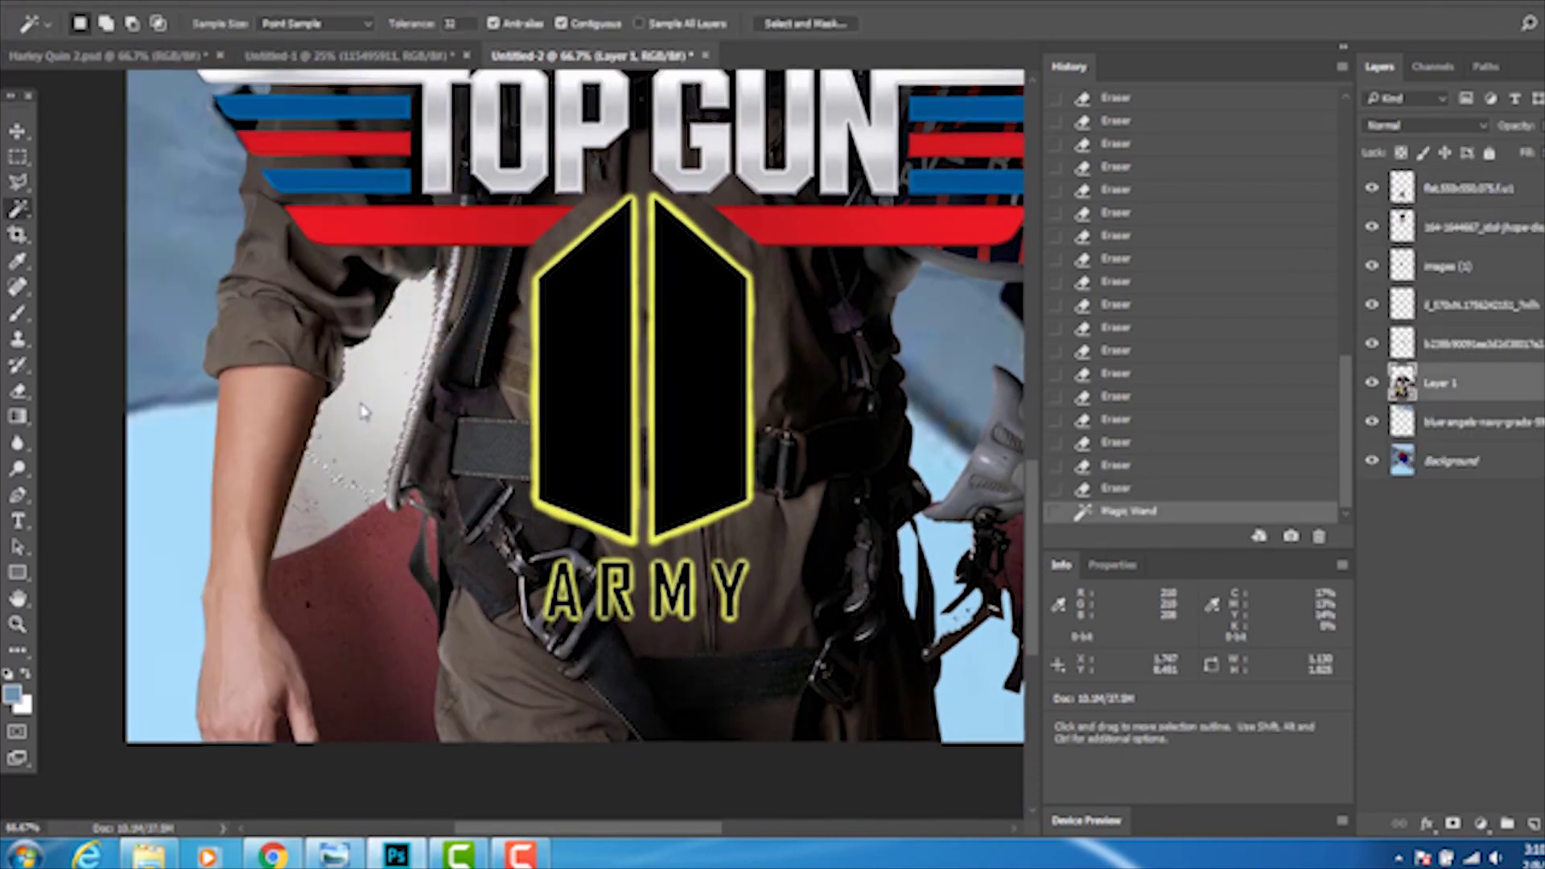
left_click(386, 372)
key("z")
left_click(362, 545)
Outline the leftover backdrop near the arm with Polygonal Lasso and delete it
key("ctrl+d")
key("l")
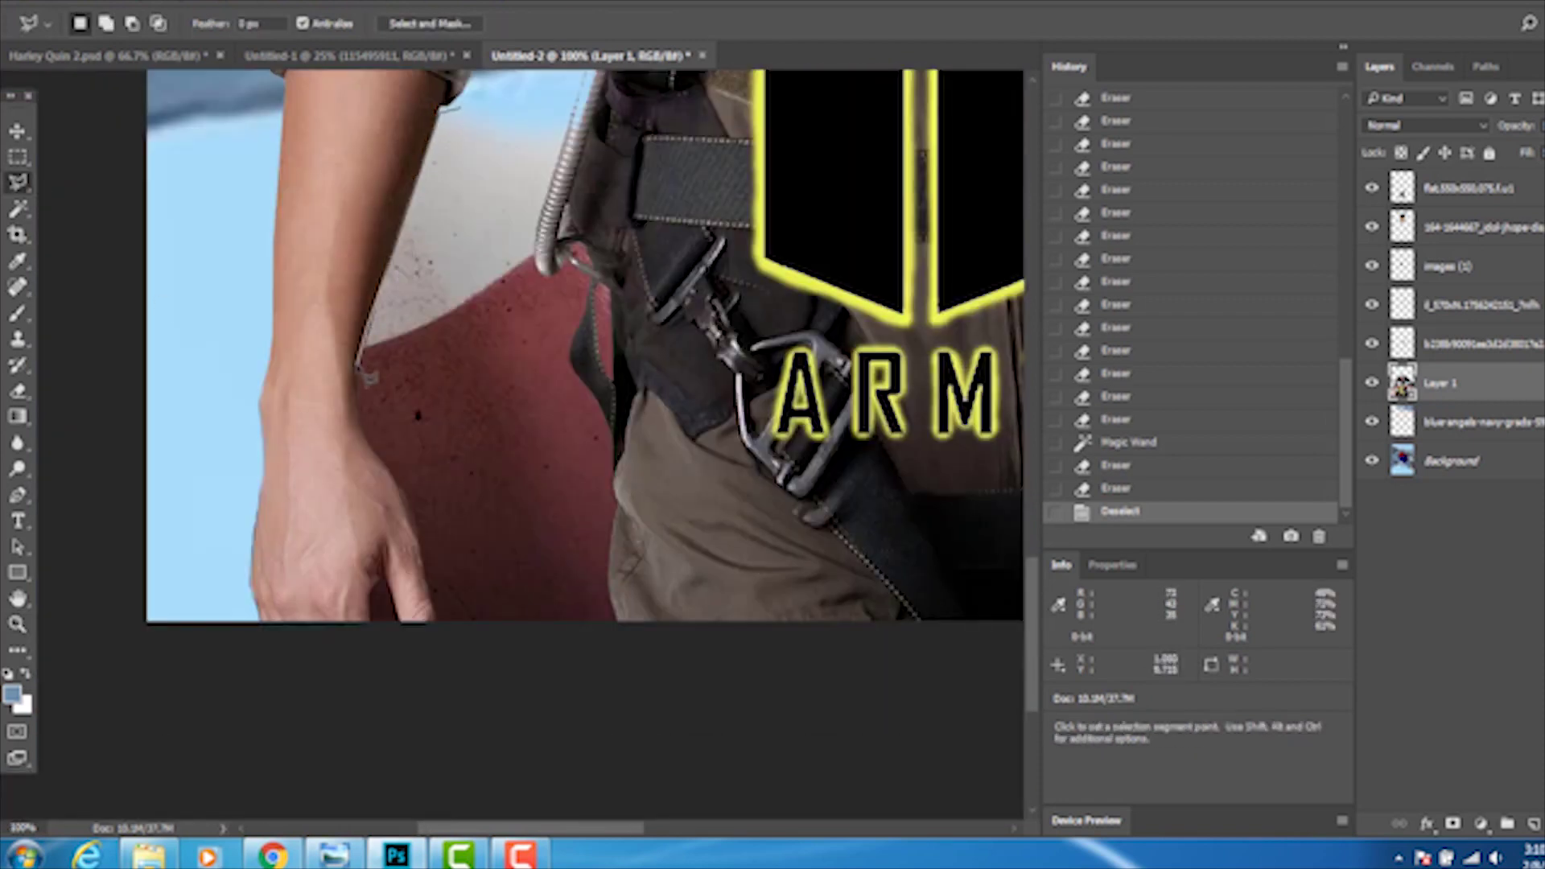
left_click(496, 110)
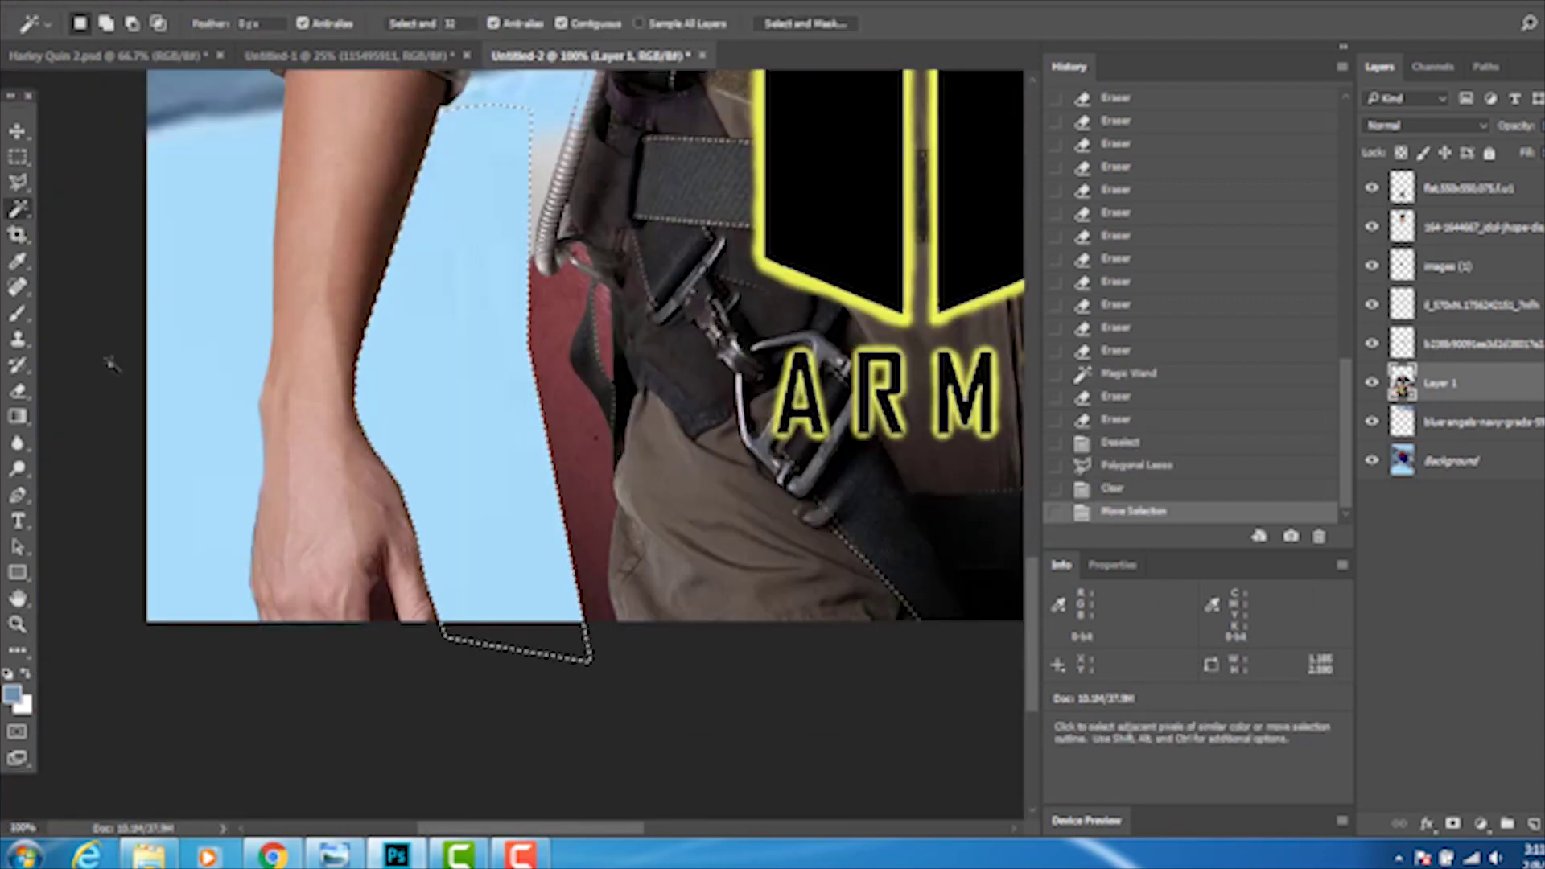
key("Delete")
key("ctrl+d")
Magic Wand the leftover red patch and try a brush stroke on the finger edge, then undo it
key("z")
left_click(322, 402)
key("b")
left_click(102, 22)
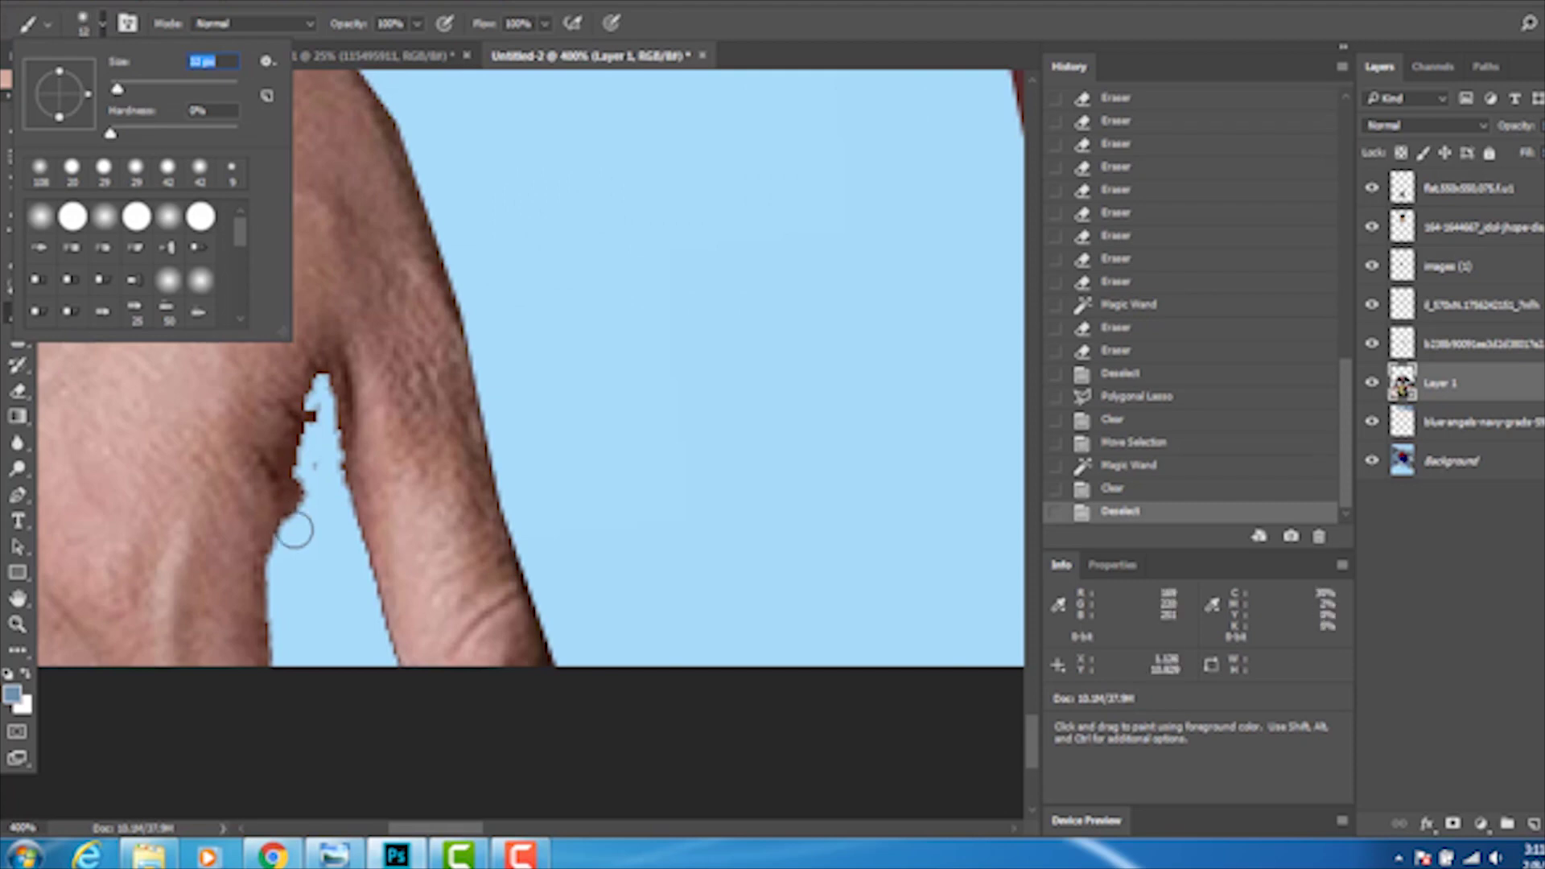
left_click(304, 517)
key("ctrl+z")
Erase stray pixels off the finger edge and reposition the view on the red strip
key("e")
key("bracketleft")
key("bracketleft")
key("bracketleft")
left_click_drag(310, 403, 297, 630)
key("z")
left_click(741, 389, "alt")
left_click_drag(476, 829, 493, 829)
Erase the red strip beside the arm to reveal sky blue
key("e")
left_click(103, 22)
mouse_move(632, 507)
left_mouse_down()
mouse_move(742, 631)
mouse_move(757, 821)
left_mouse_up()
scroll(758, 692, "down", 3)
left_click_drag(758, 569, 761, 190)
scroll(968, 457, "up", 4)
left_click_drag(712, 261, 736, 523)
Outline the remaining red patch by the arm with Polygonal Lasso and delete it
key("l")
left_click(682, 818)
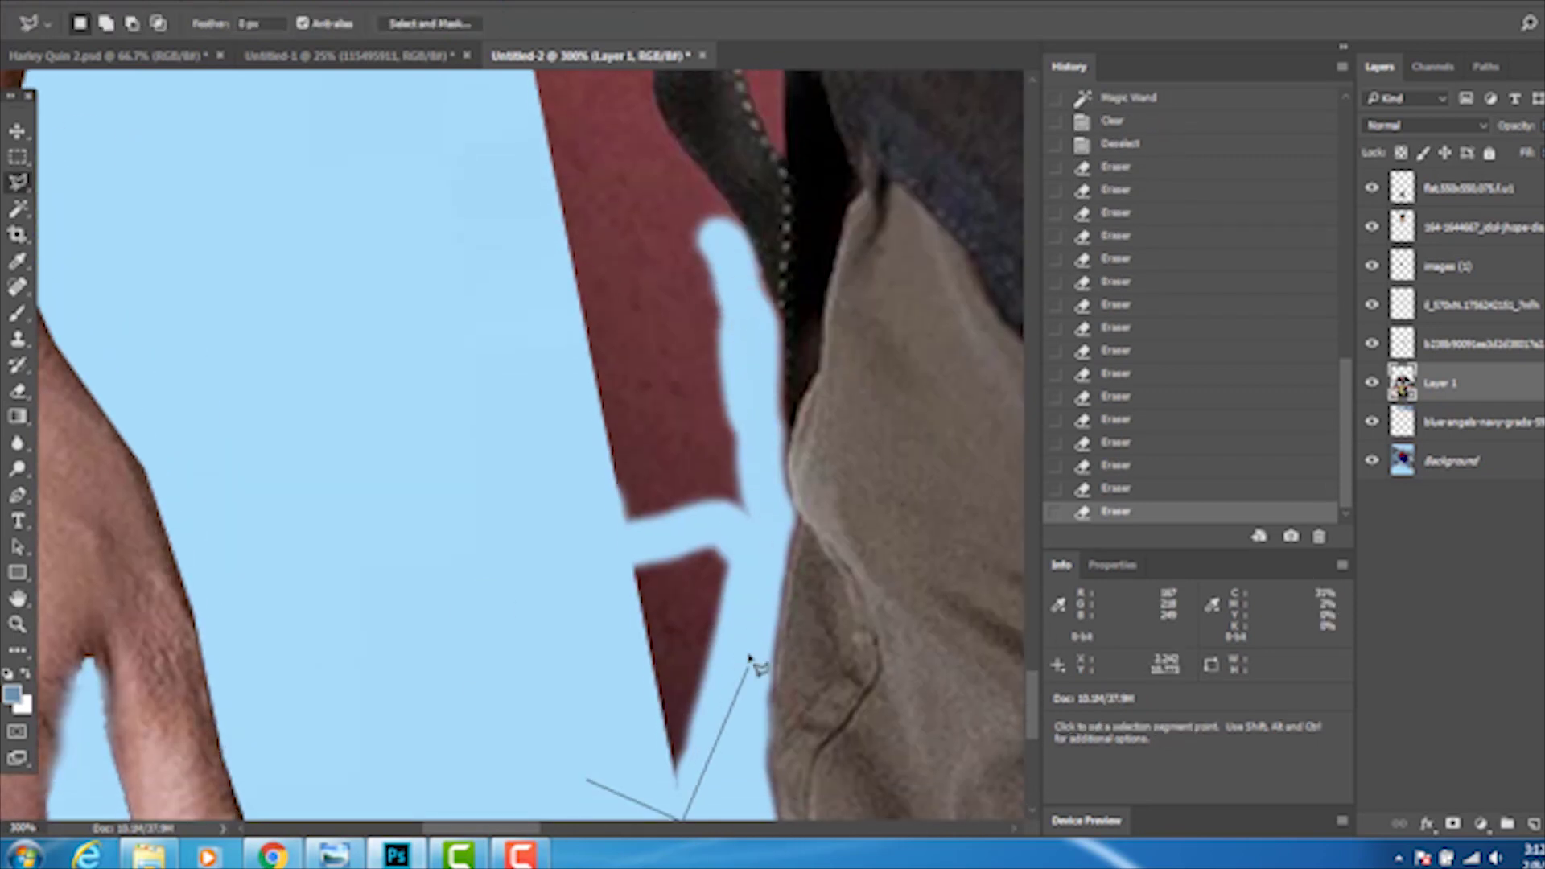
scroll(587, 779, "up", 3)
scroll(587, 779, "up", 1)
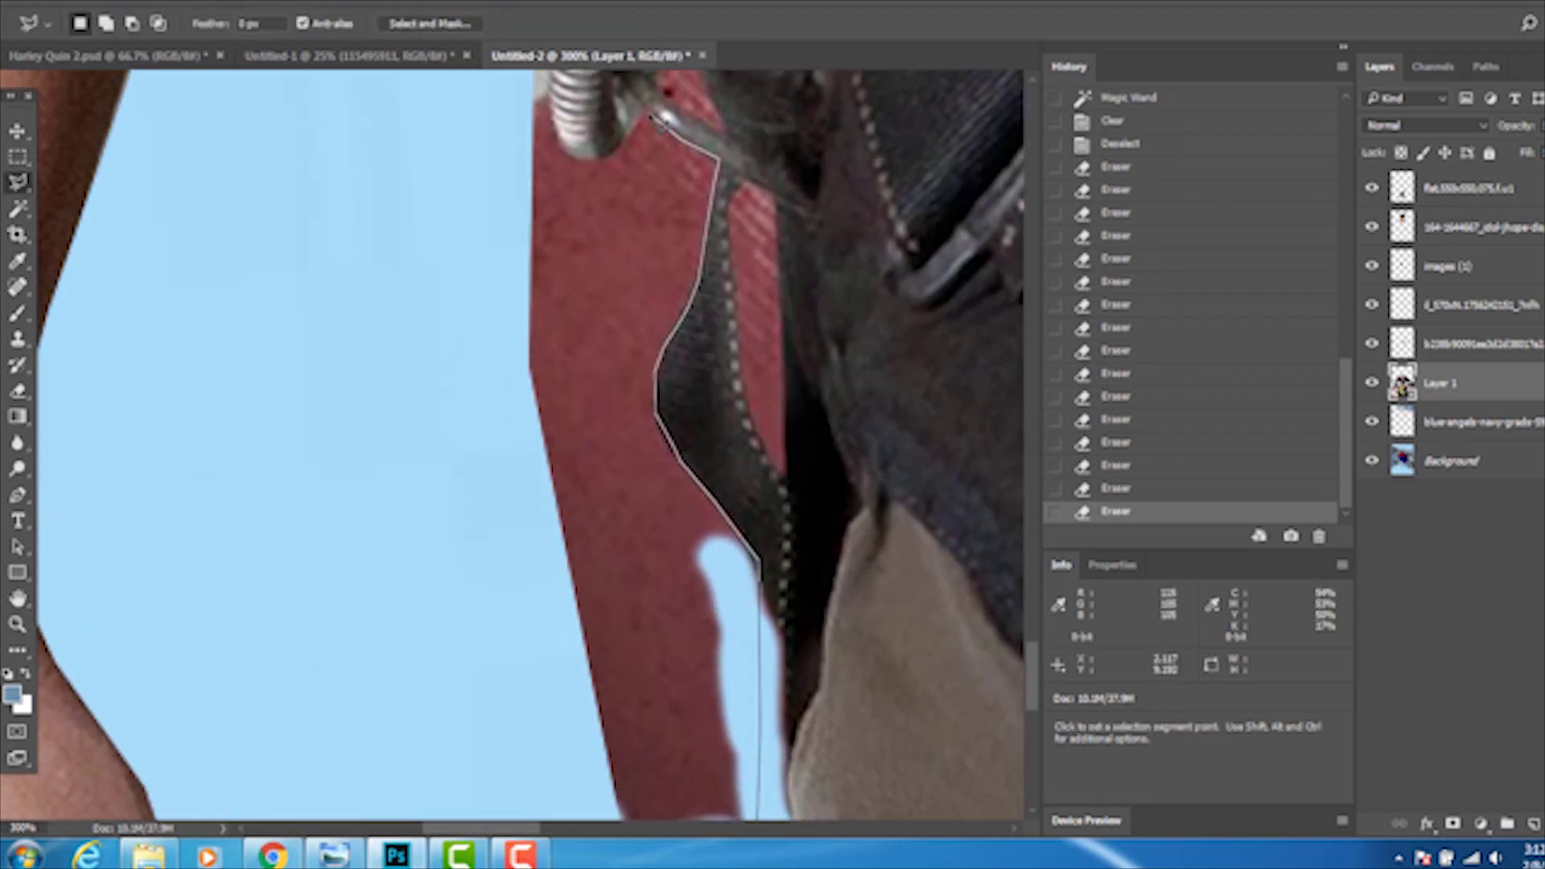
scroll(586, 165, "up", 3)
scroll(690, 103, "up", 3)
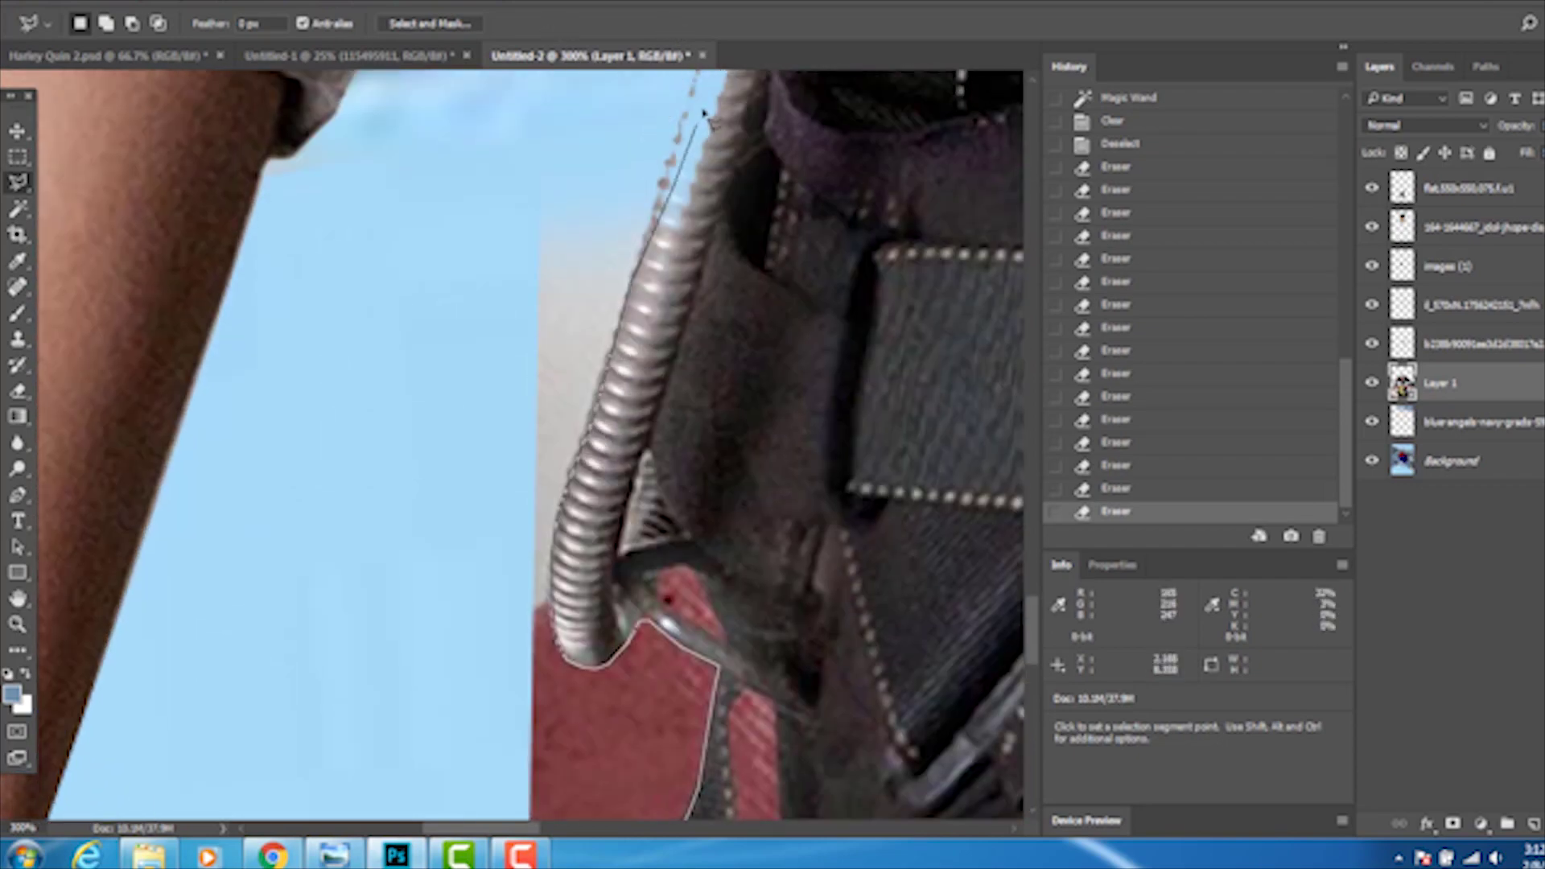
scroll(638, 628, "down", 5)
double_click(638, 627)
key("Delete")
key("ctrl+d")
Magic Wand two more leftover background areas and delete them
key("z")
scroll(748, 386, "up", 5)
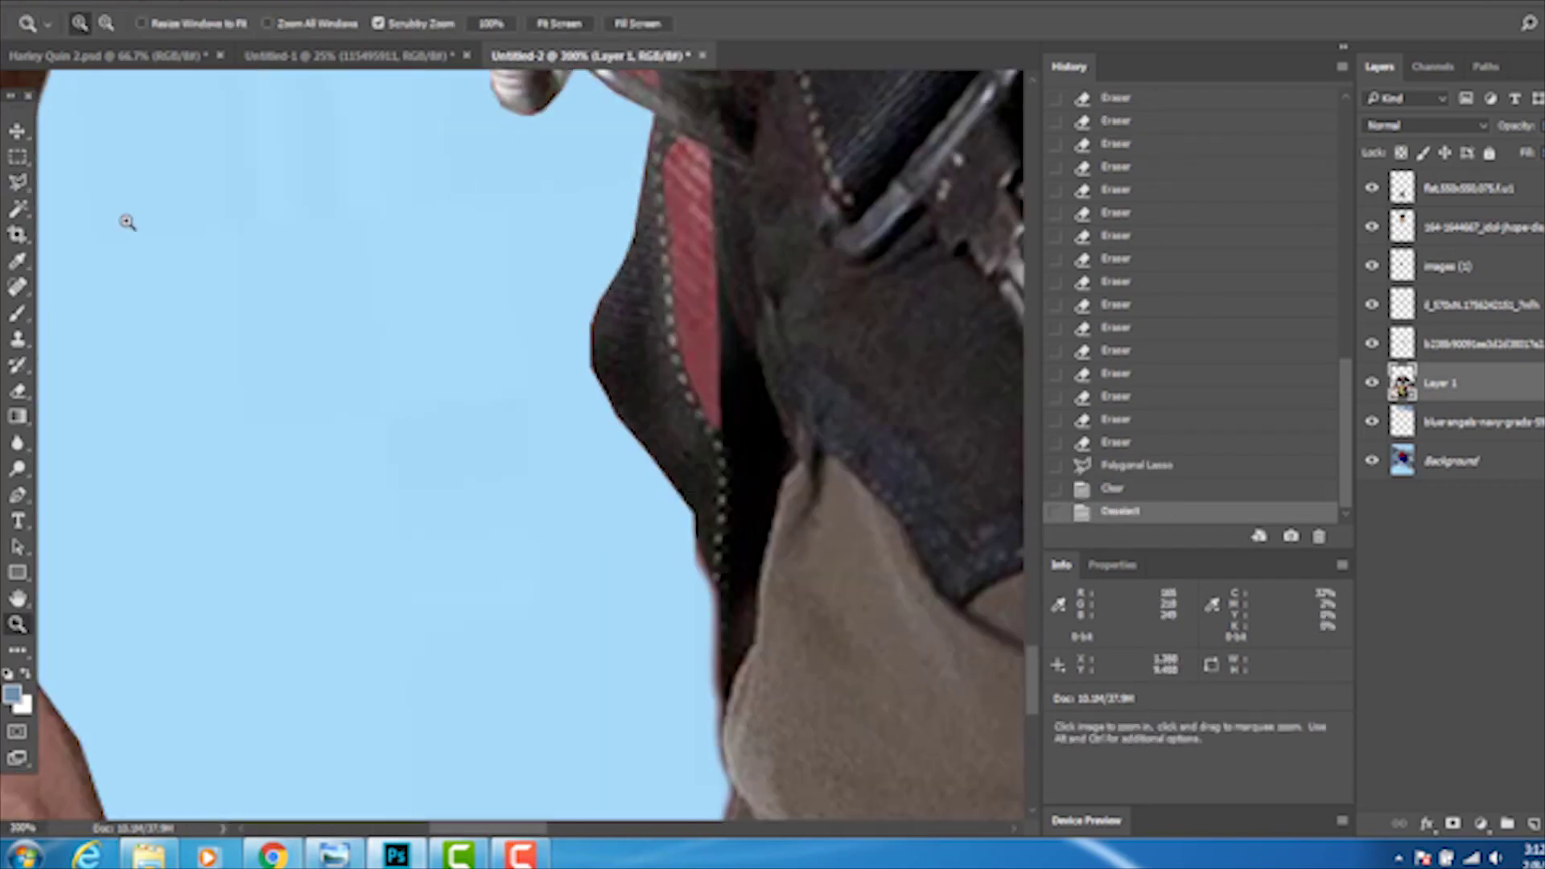
left_click(692, 281)
key("Delete")
left_click(627, 467)
key("Delete")
key("ctrl+d")
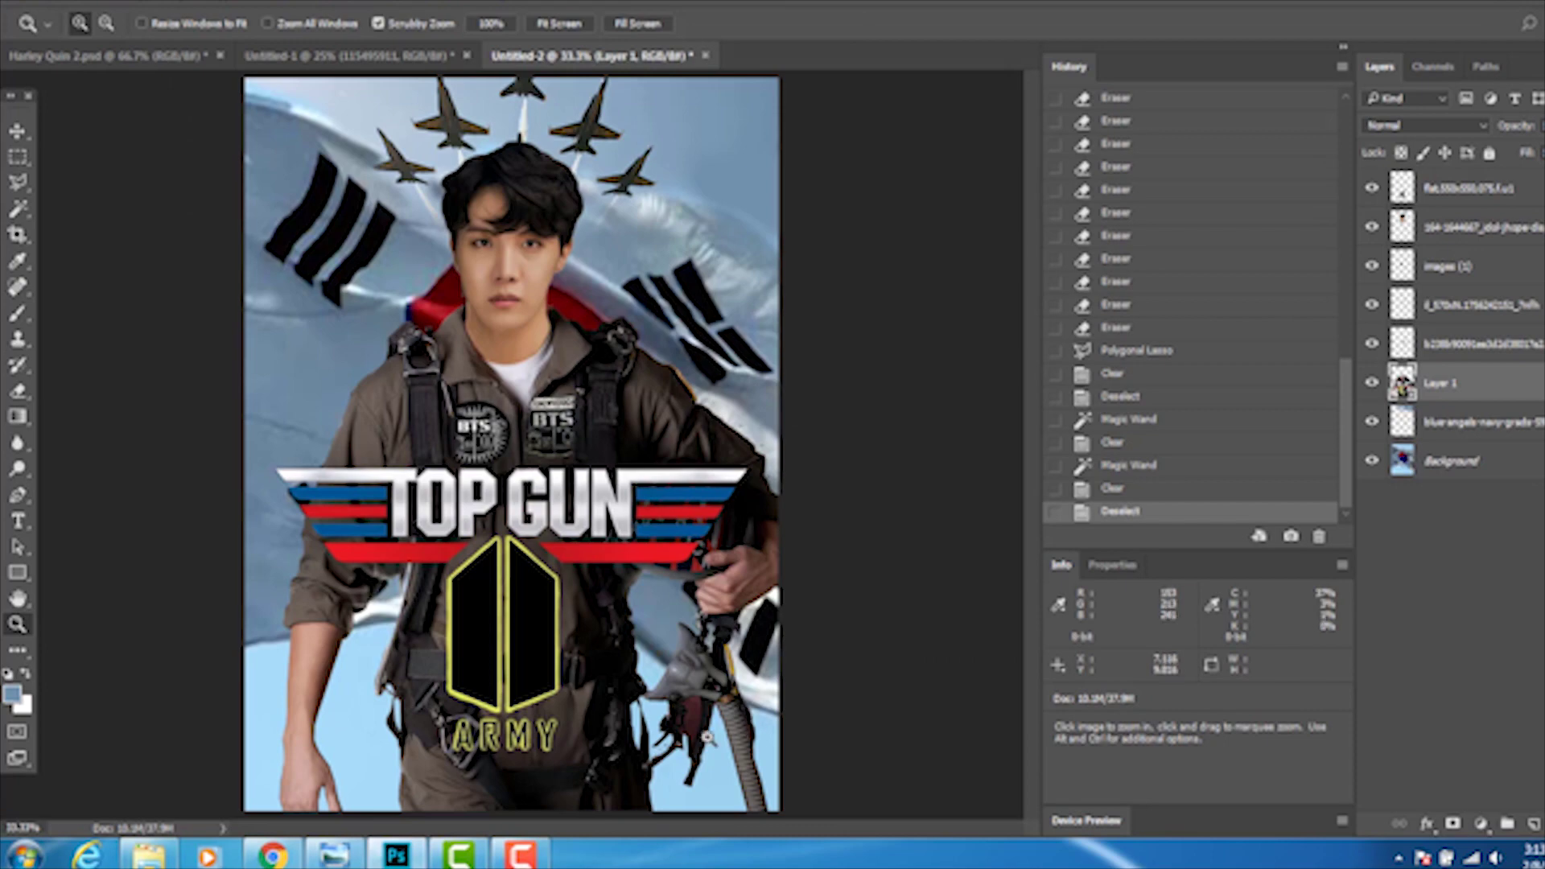
Magic Wand the red strap area by the hose and erase it to blue
scroll(724, 644, "up", 5)
key("w")
left_click(643, 402)
key("e")
left_click_drag(712, 608, 636, 362)
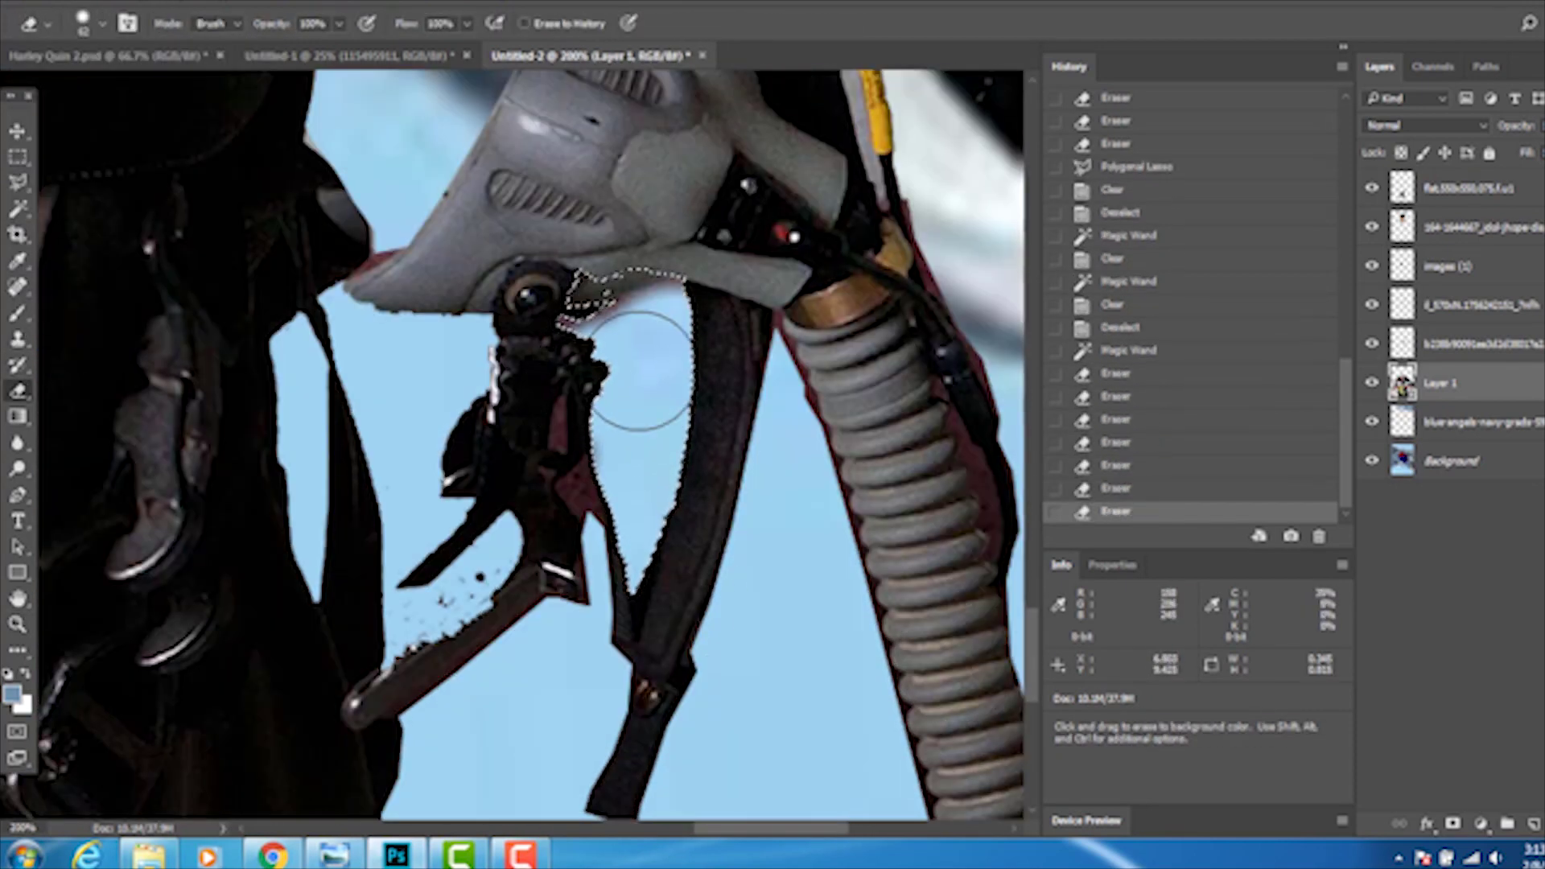
Outline the pliers blade and paint over its edge
key("w")
left_click(563, 564)
key("e")
left_click(539, 462)
key("l")
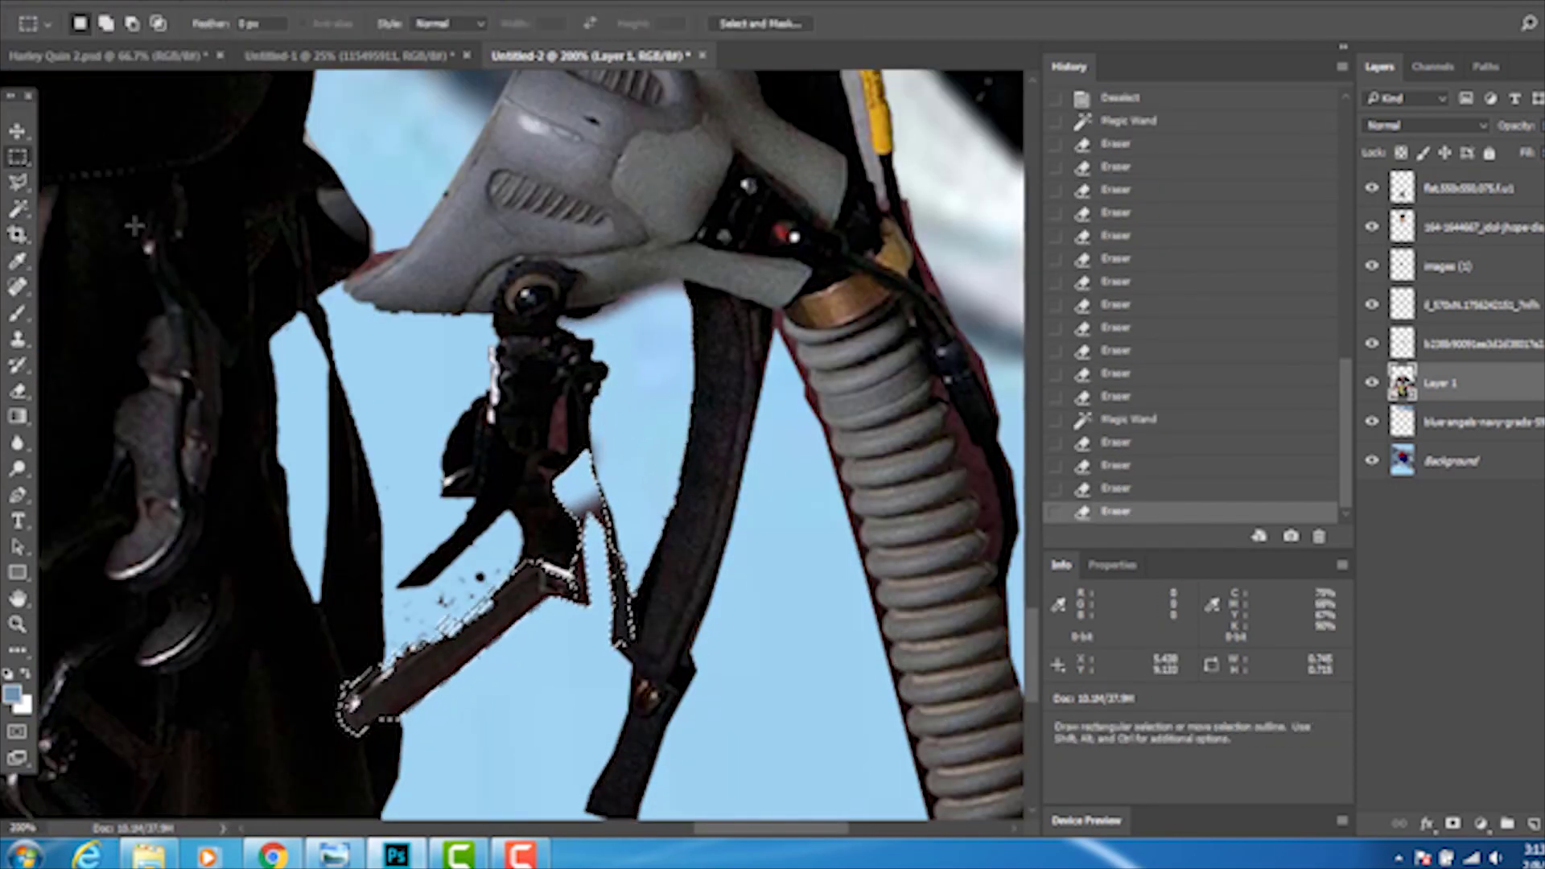
key("ctrl+d")
key("b")
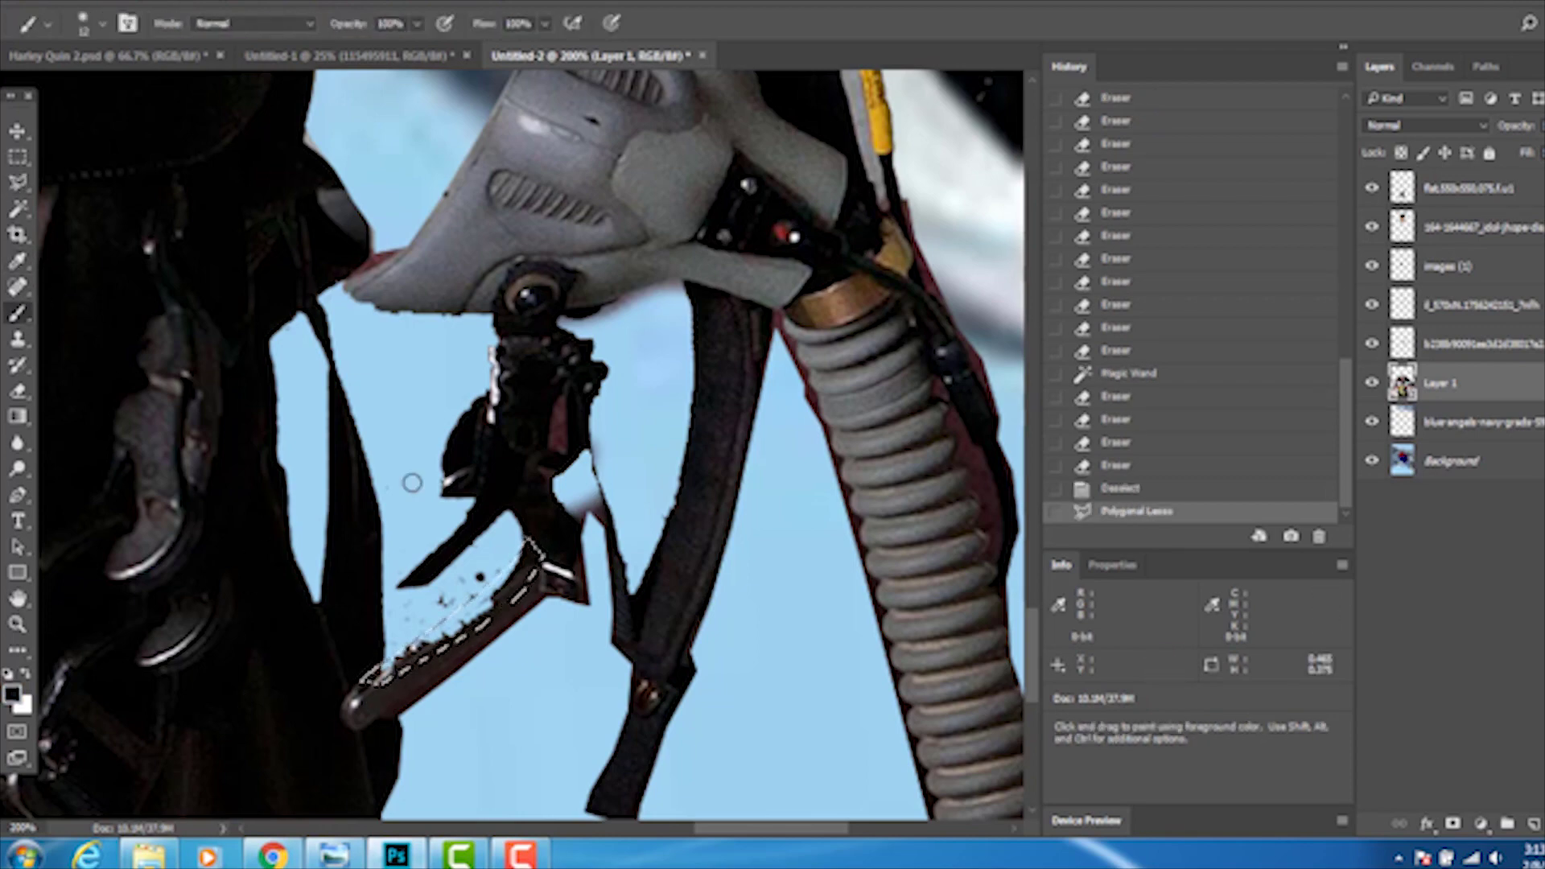
left_click_drag(378, 676, 523, 555)
Resize the eraser, remove stray pixels beside the strap, and zoom in closer
key("ctrl+d")
key("e")
left_click(93, 23)
left_click(672, 547)
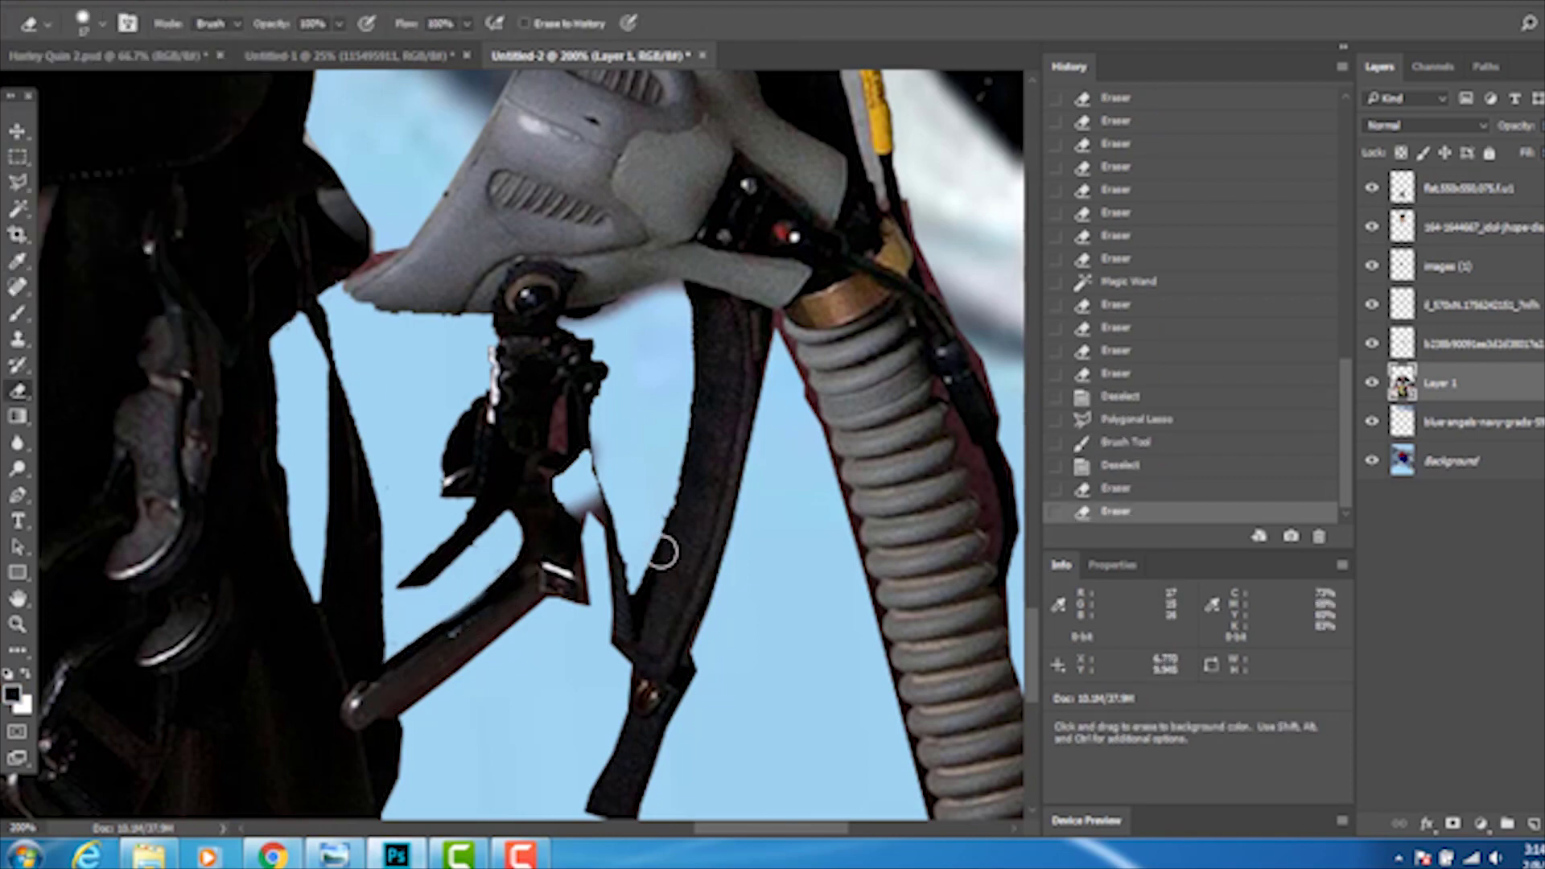
key("b")
key("ctrl+plus")
Lasso and delete the leftover red beside the strap, then fit the whole poster on screen
left_click_drag(579, 492, 567, 337)
key("l")
double_click(596, 313)
key("Delete")
key("ctrl+d")
key("z")
key("ctrl+0")
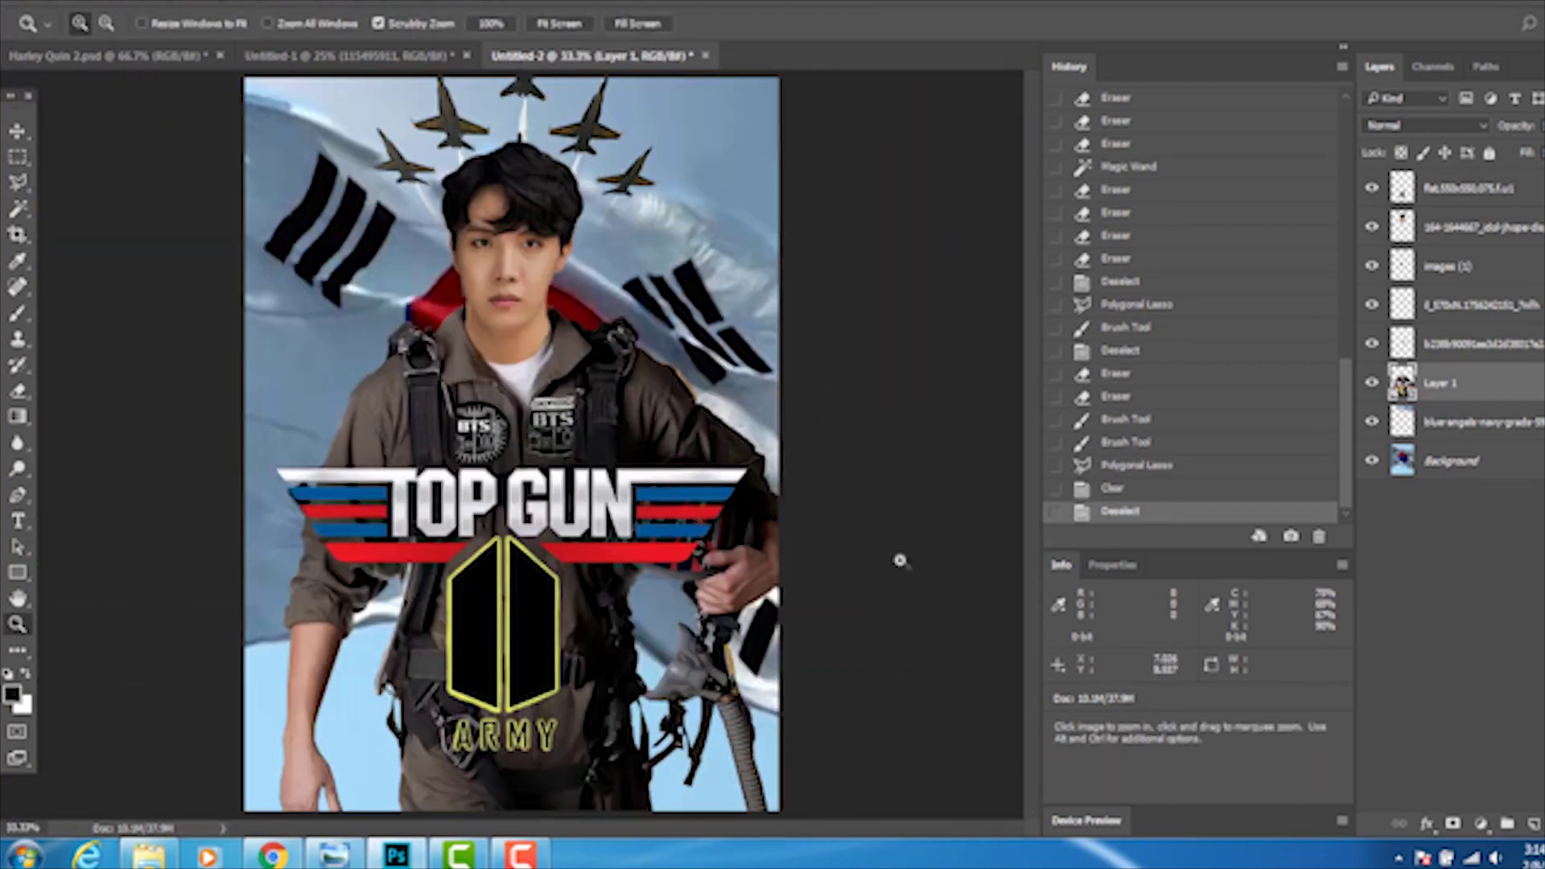
Draw a rectangular marquee over the whole canvas area
left_click(1124, 442)
key("m")
left_click_drag(245, 78, 779, 744)
Apply a Free Transform to the selection, then flatten the image into one layer
left_click(84, 2)
left_click(153, 400)
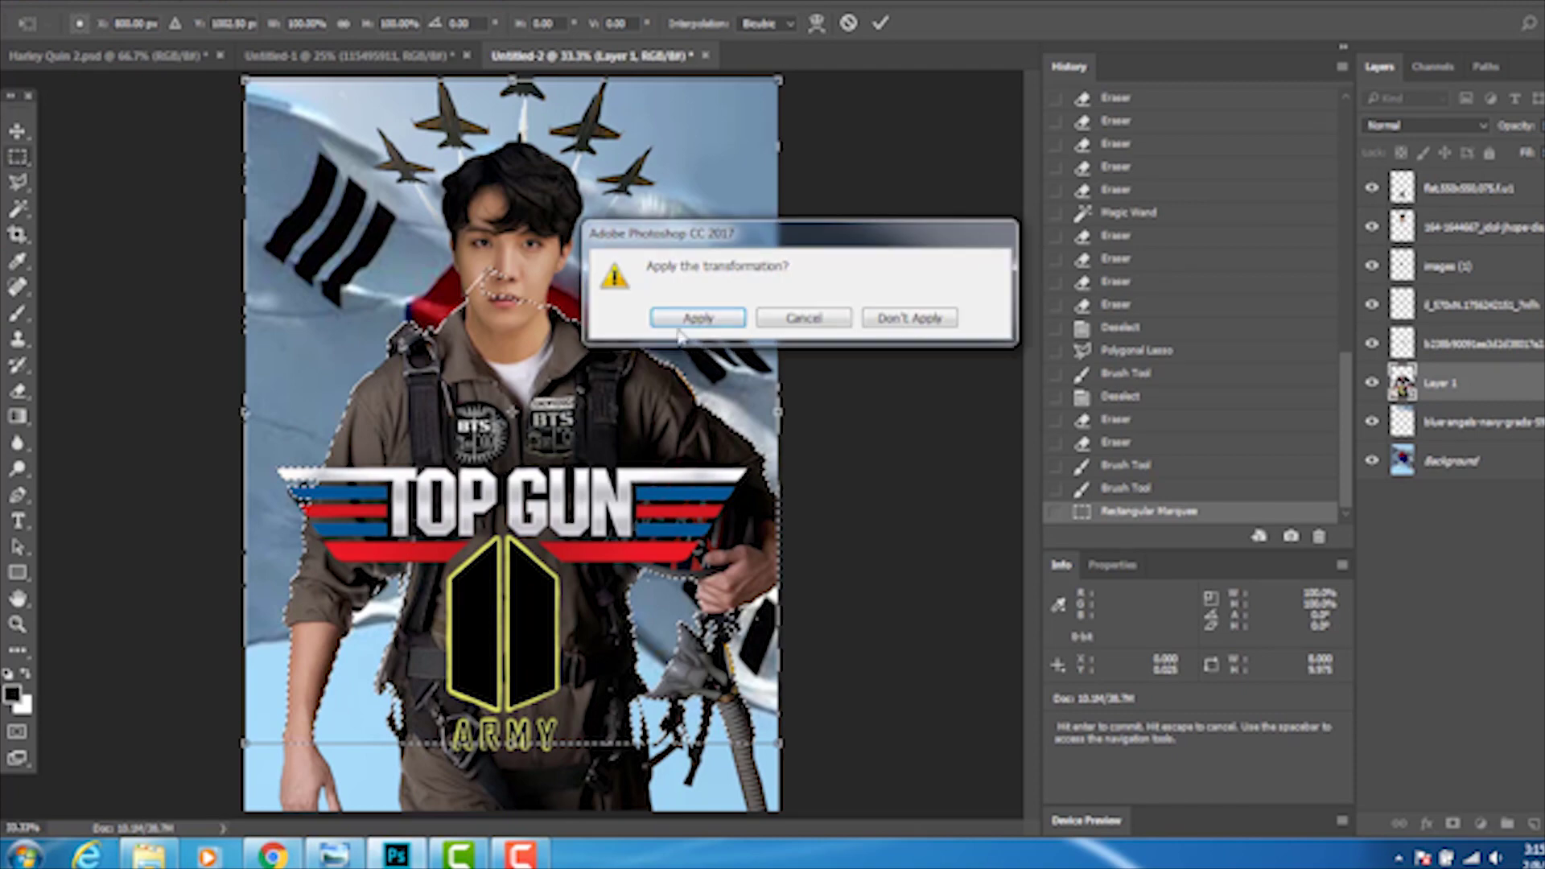
left_click(680, 322)
left_click(1448, 460)
left_click(927, 497)
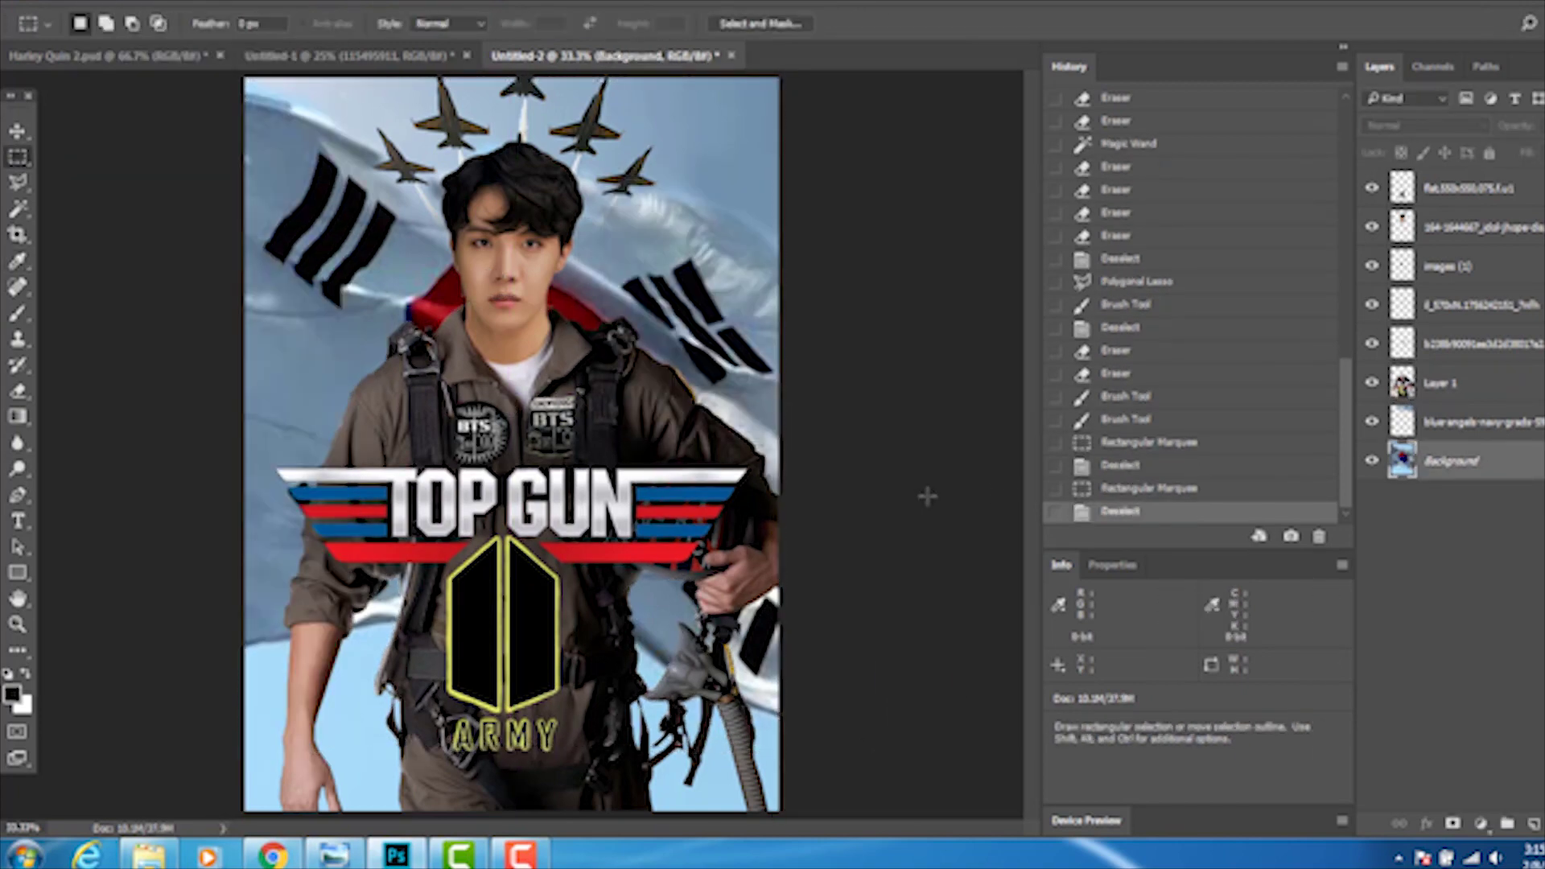
left_click(169, 1)
left_click(242, 692)
Add a Lens Flare to the upper-right sky
left_click(306, 1)
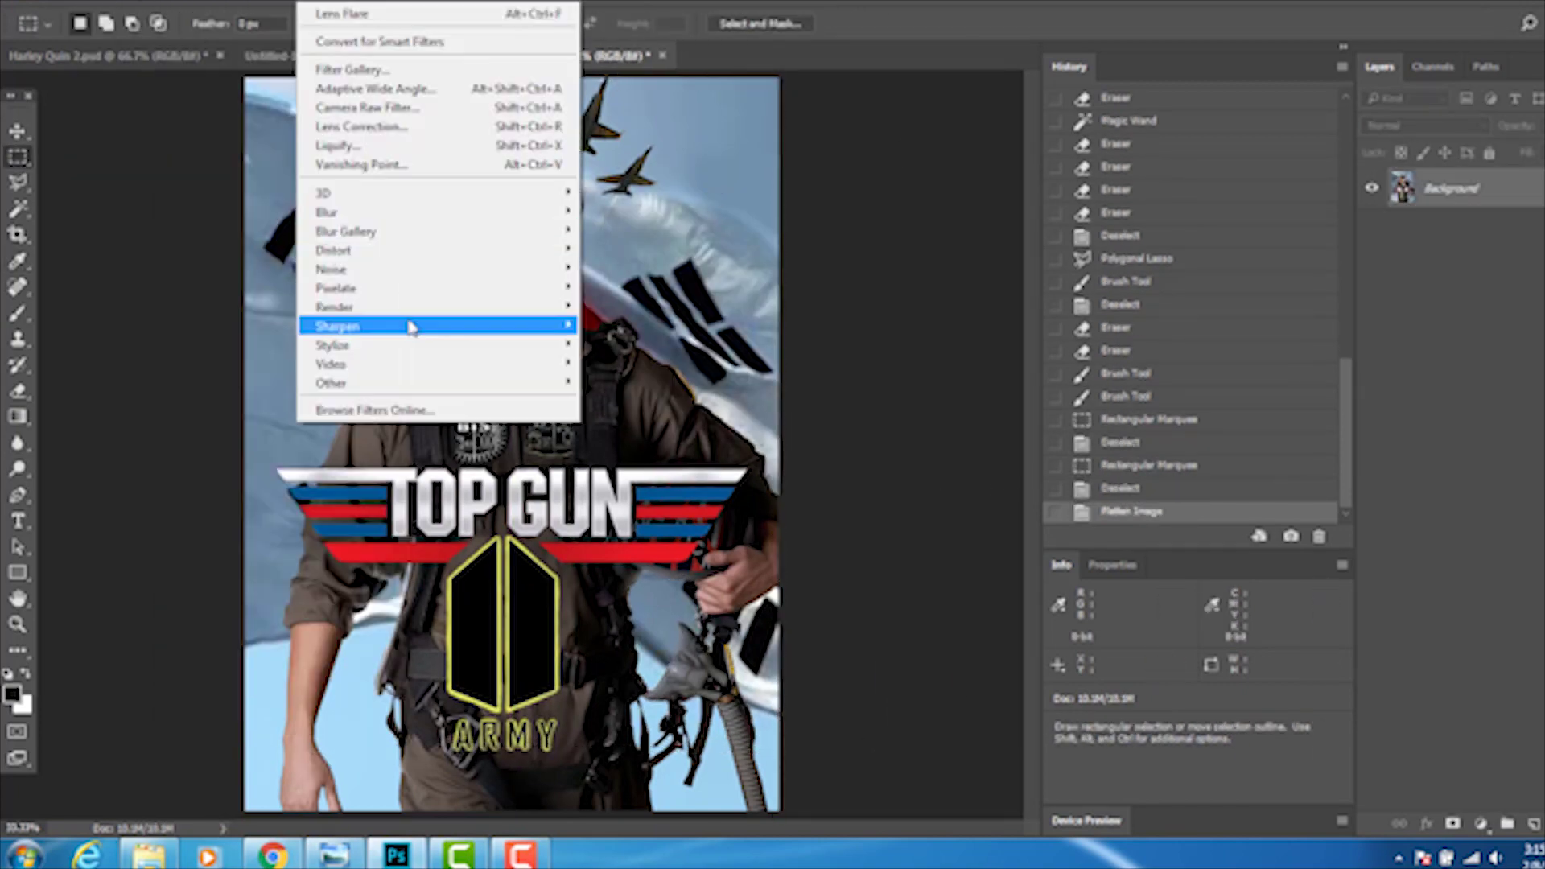
left_click(627, 428)
left_click(930, 165)
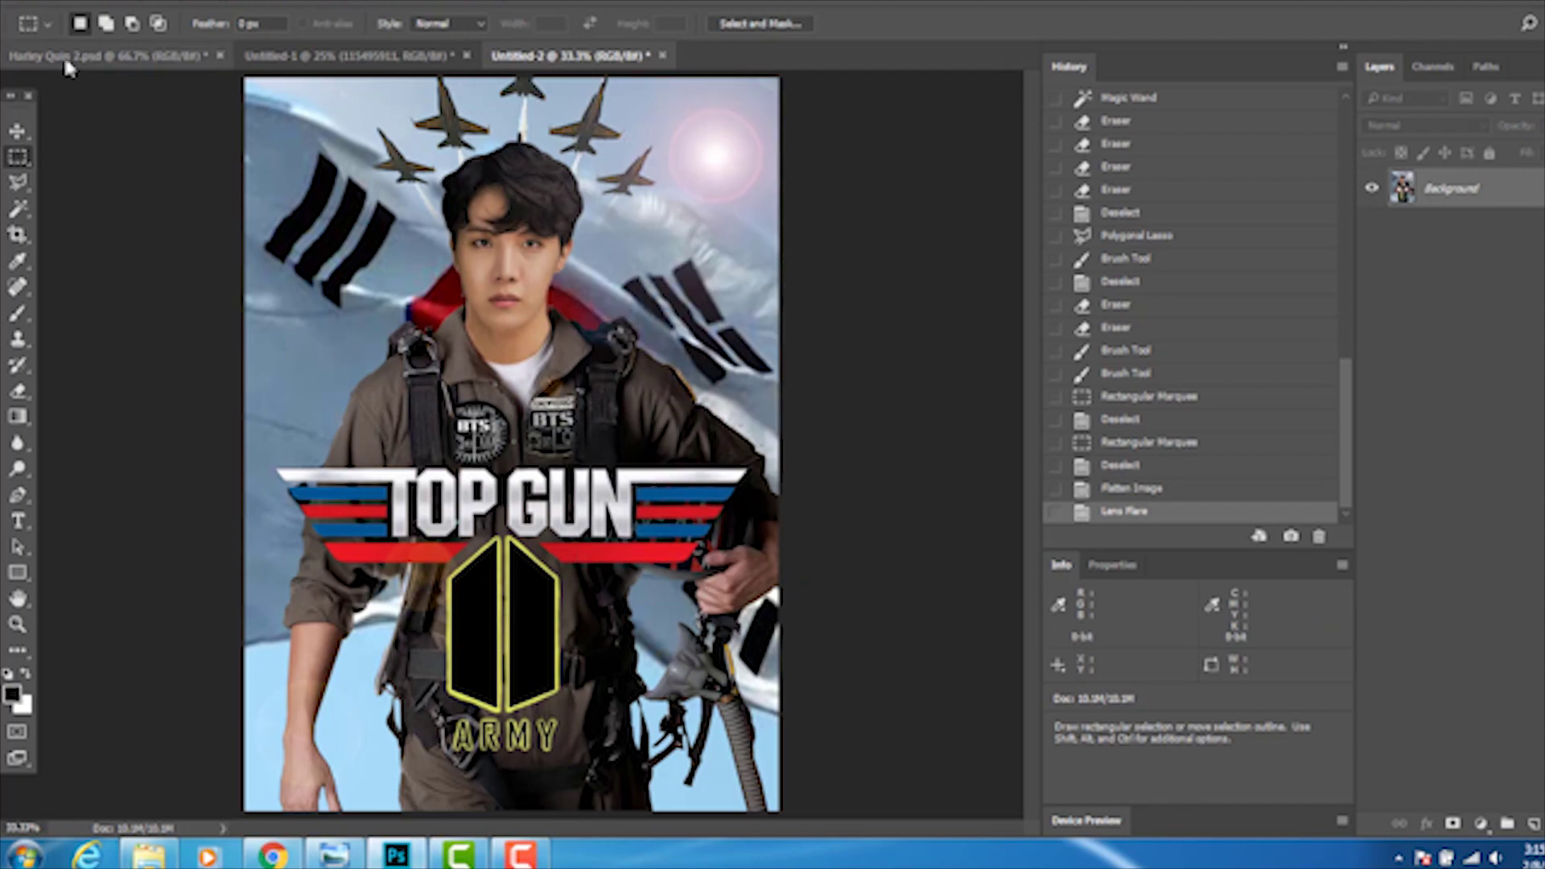
Save the finished poster as a JPEG
key("ctrl+shift+s")
scroll(335, 226, "down", 3)
scroll(334, 226, "up", 2)
key("Return")
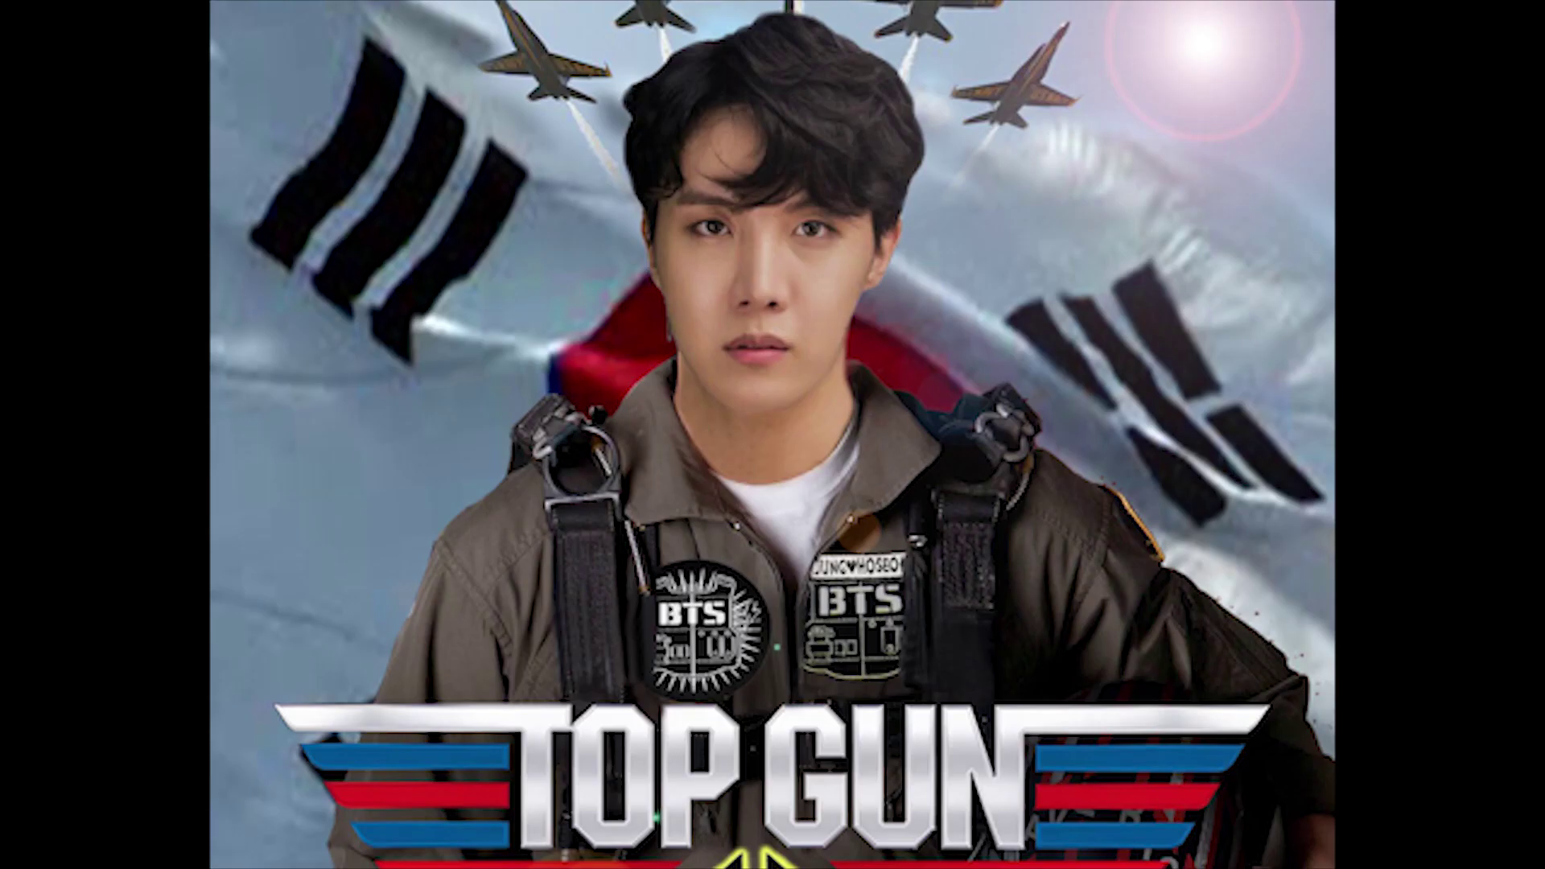